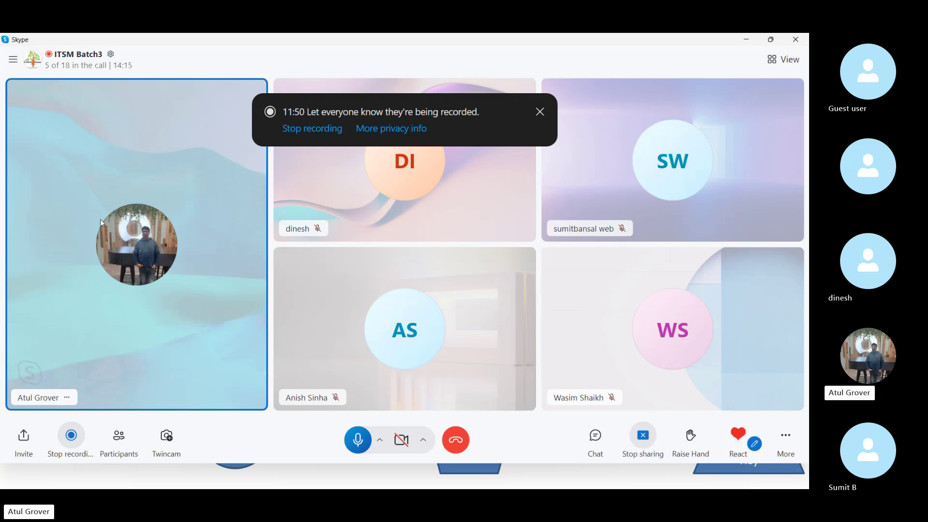
- Switch from the Skype call to the Foundation Data Guided Setup slide
key("alt+Tab")
key("alt+Tab")
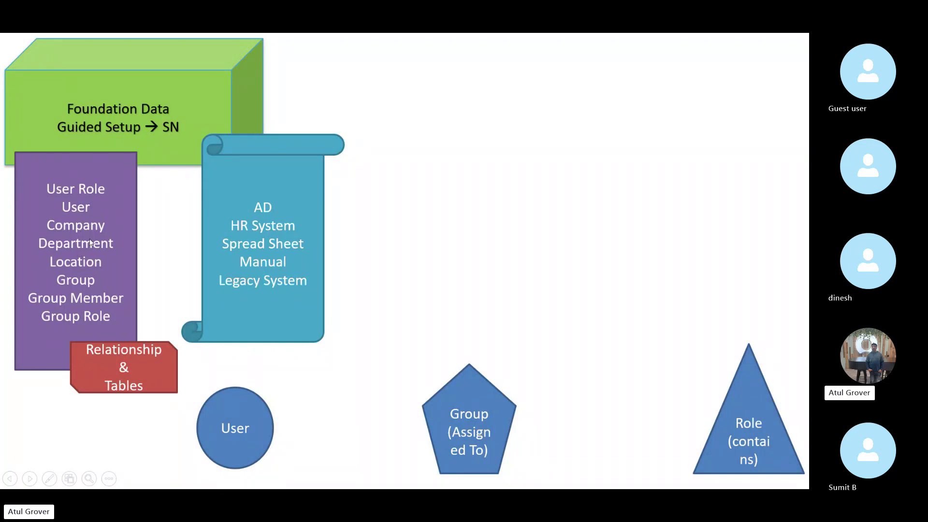
- Switch to the Chrome window showing ServiceNow's App Engine Studio page
key("alt+Tab")
key("Down")
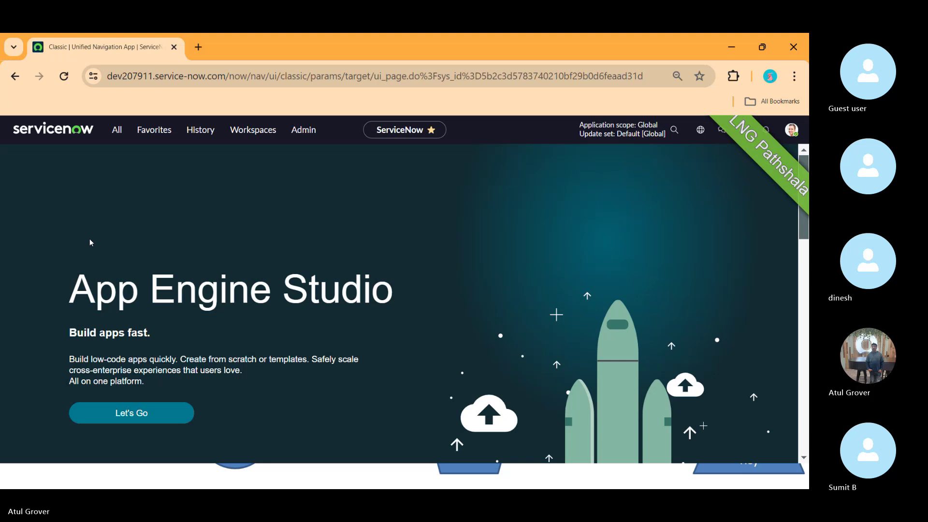
- Filter the All menu on 'Guided Set' and scroll to the Guided Setup - Legacy section
left_click(116, 130)
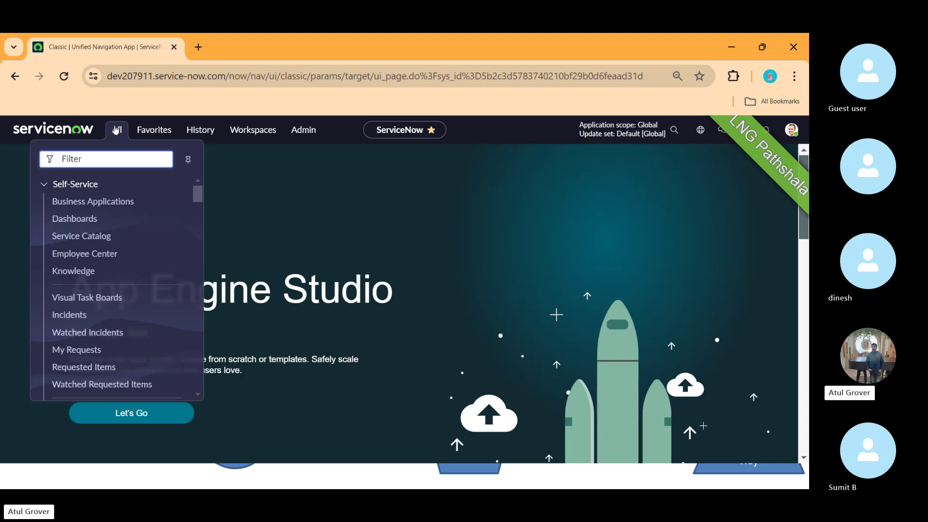
type("foundation da")
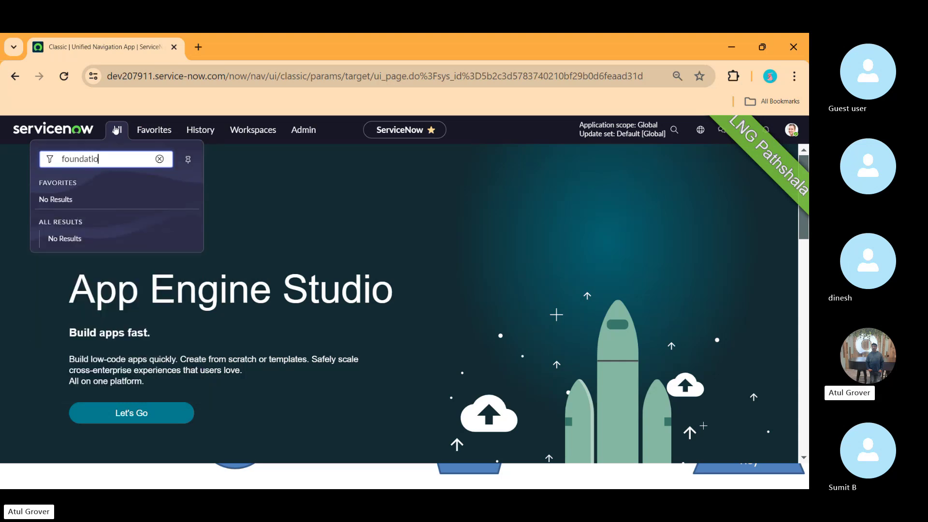
key("BackSpace")
key("BackSpace")
key("BackSpace")
key("BackSpace")
key("BackSpace")
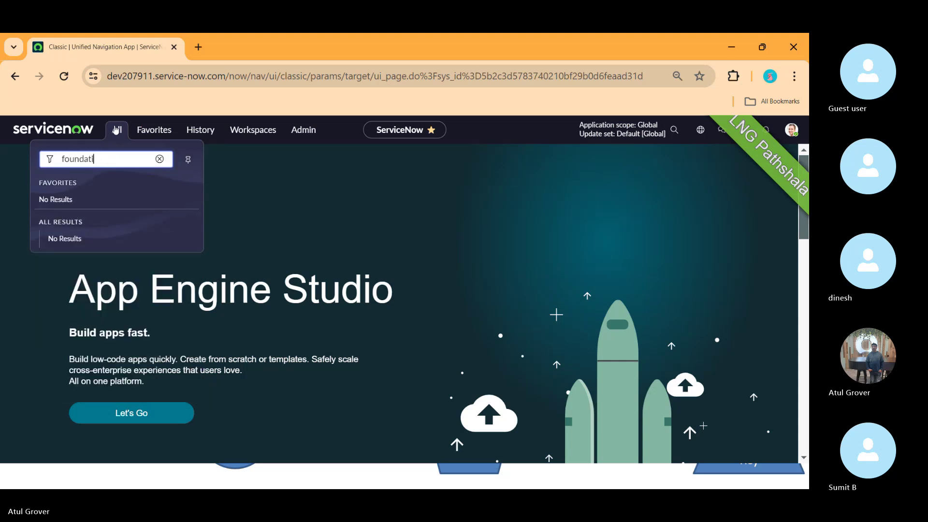
key("BackSpace")
key("BackSpace")
key("BackSpace")
key("BackSpace")
key("BackSpace")
key("BackSpace")
key("BackSpace")
key("BackSpace")
type("Guided")
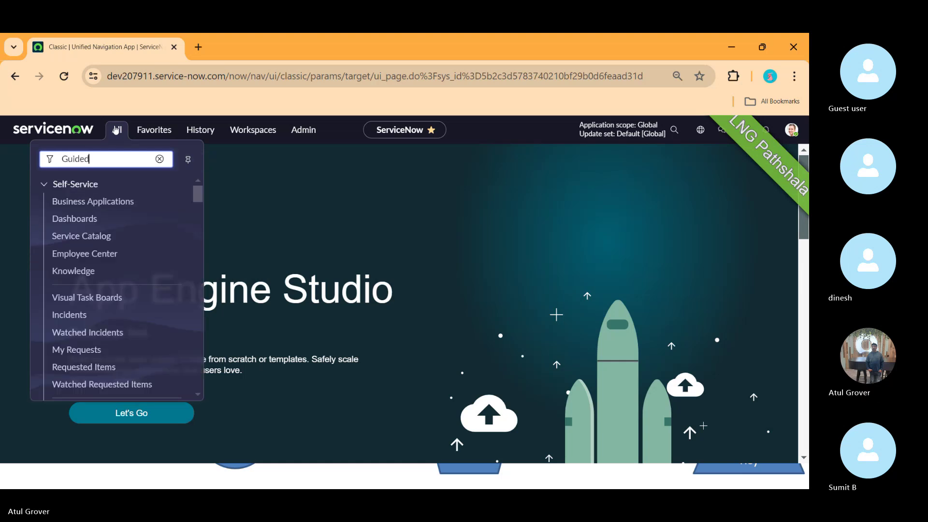
type(" Set")
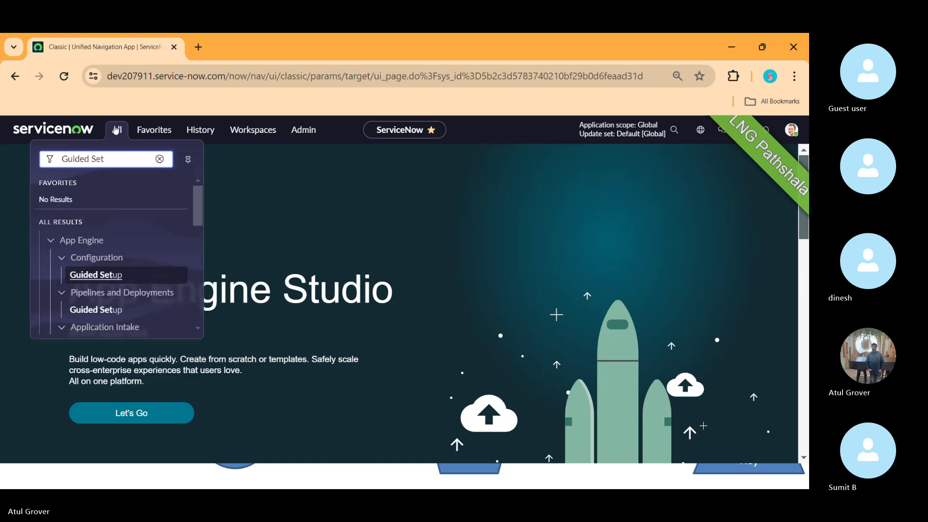
left_click(200, 209)
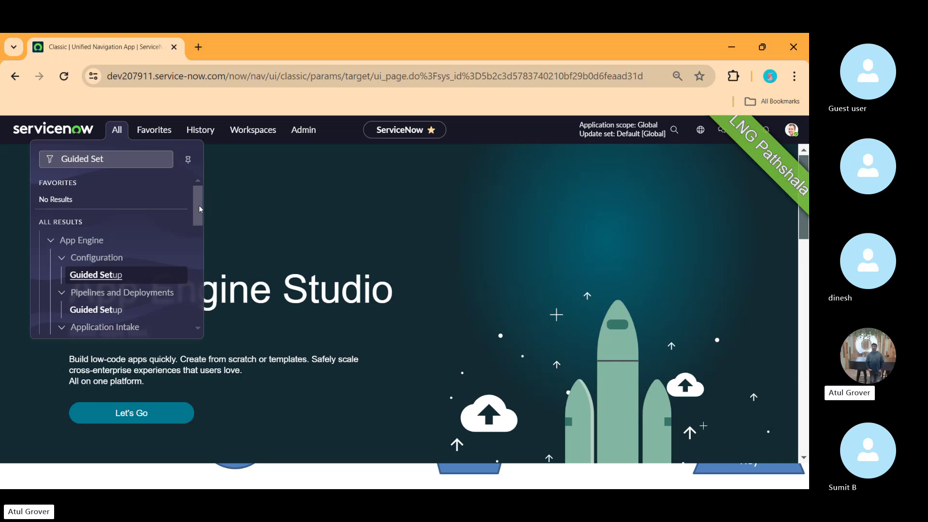
left_click_drag(200, 209, 200, 247)
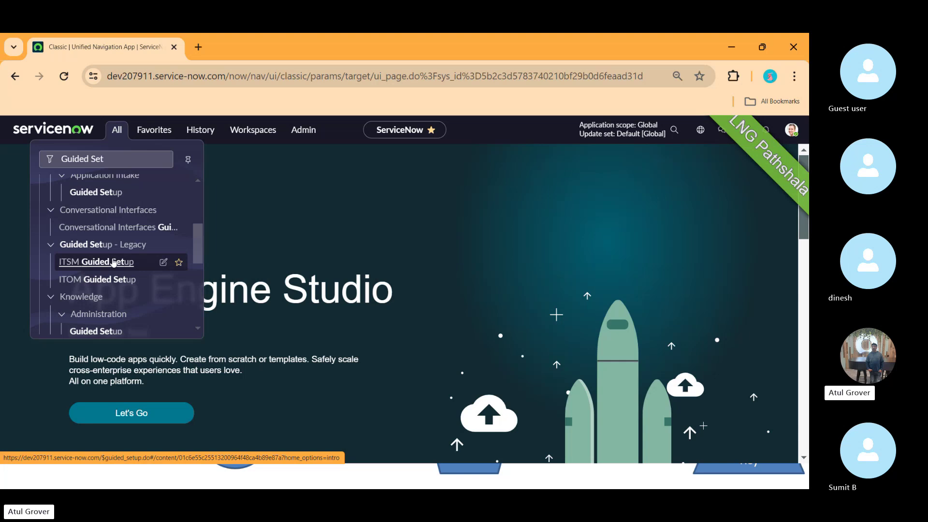
- Open ITSM Guided Setup and scroll down to its Pre-setup Checklist
left_click(113, 262)
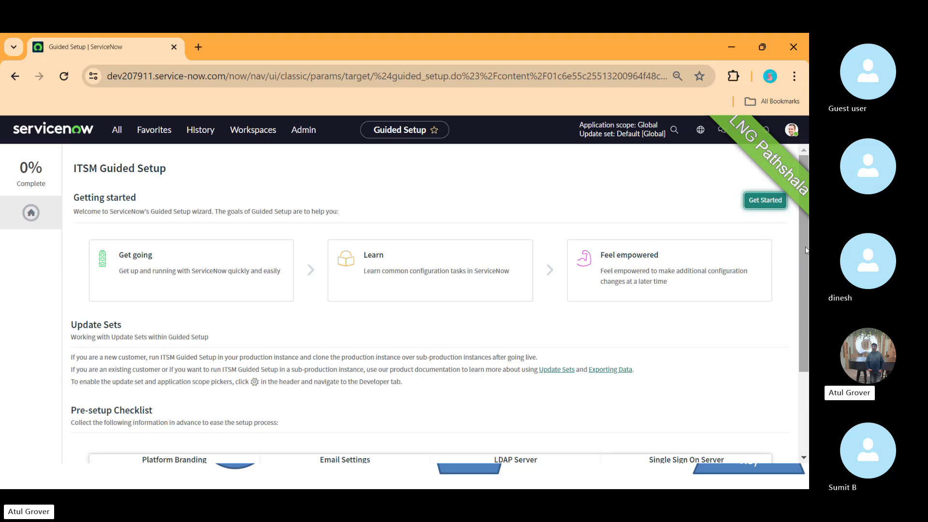
scroll(806, 250, "down", 2)
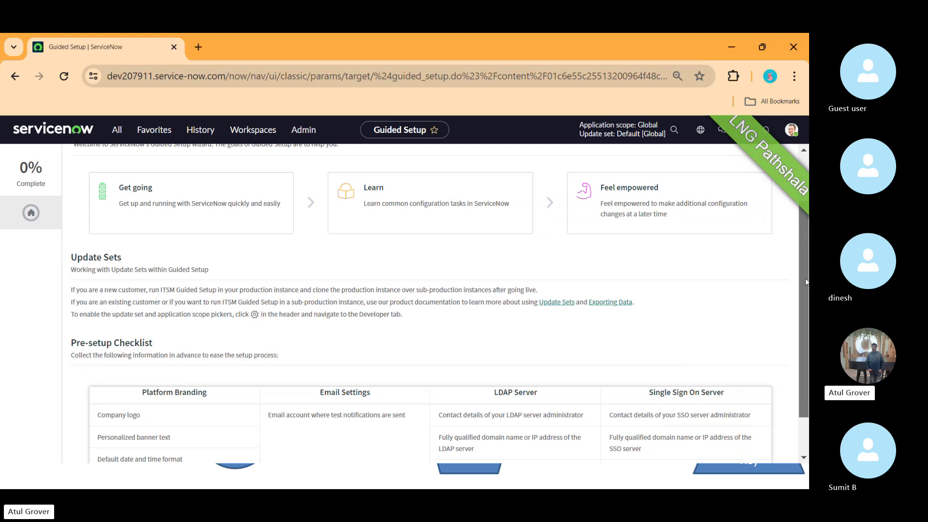
left_click_drag(806, 278, 808, 319)
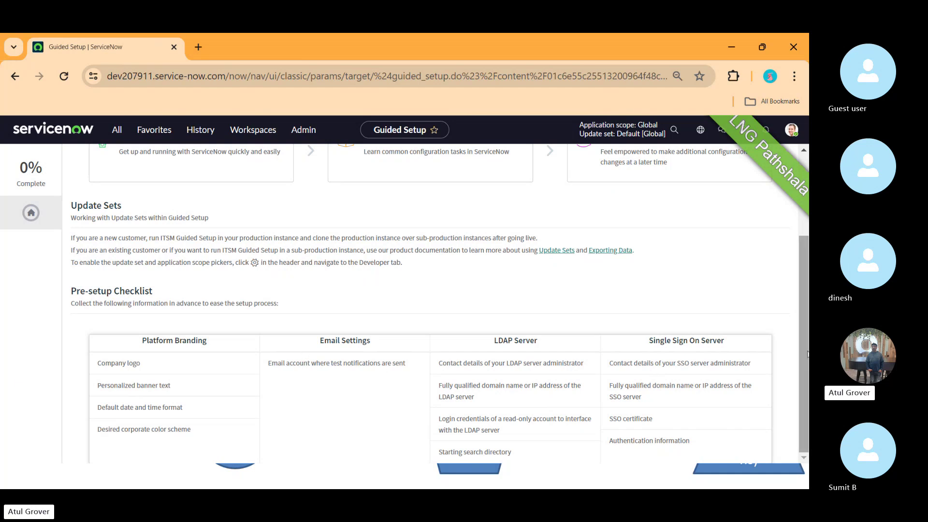
scroll(269, 351, "up", 1)
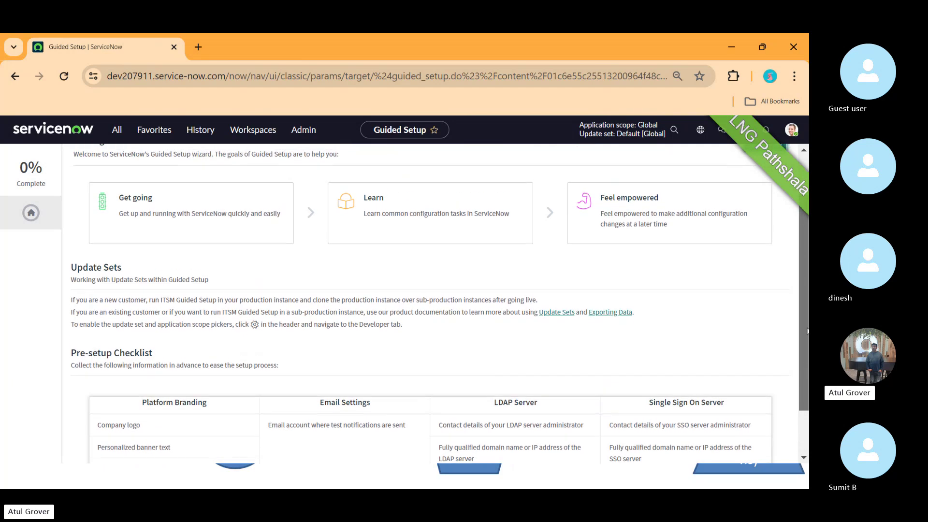
scroll(269, 352, "down", 1)
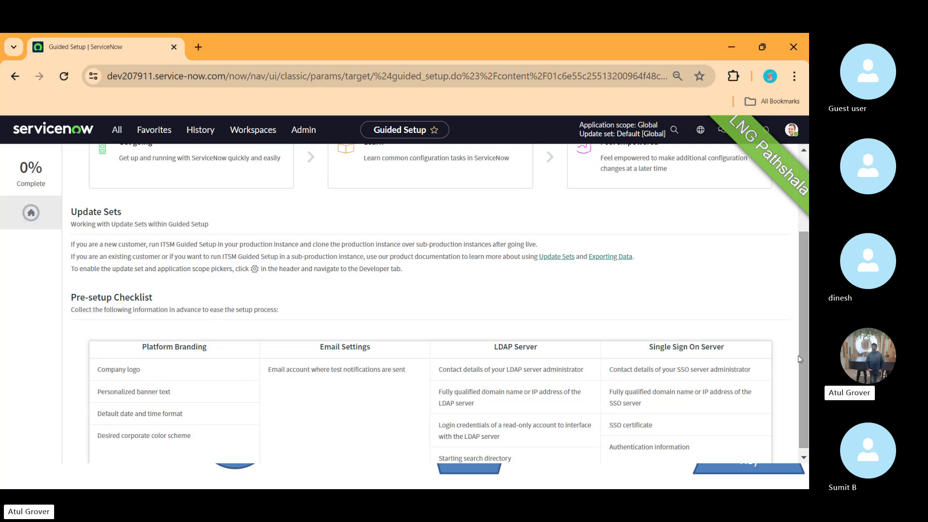
scroll(805, 359, "up", 3)
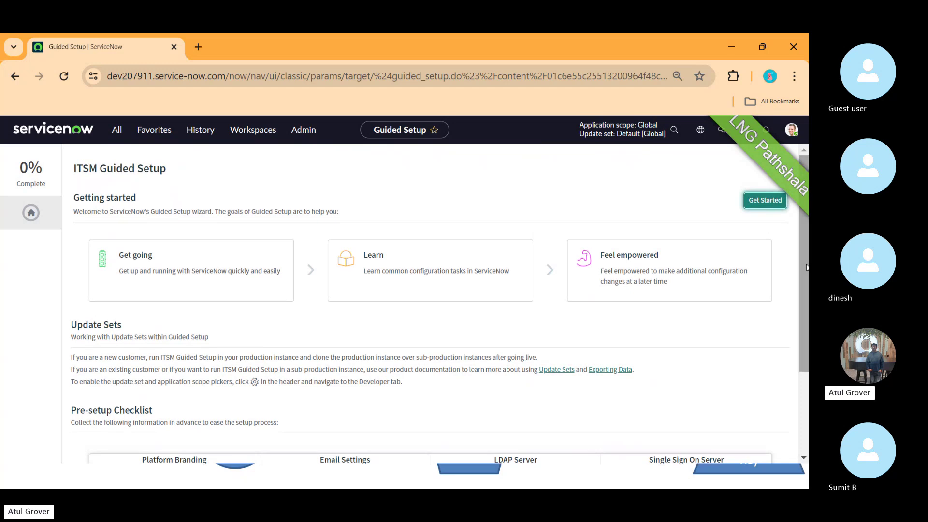
- Start the ITSM Guided Setup to reveal the Company and Connectivity sections
left_click(765, 200)
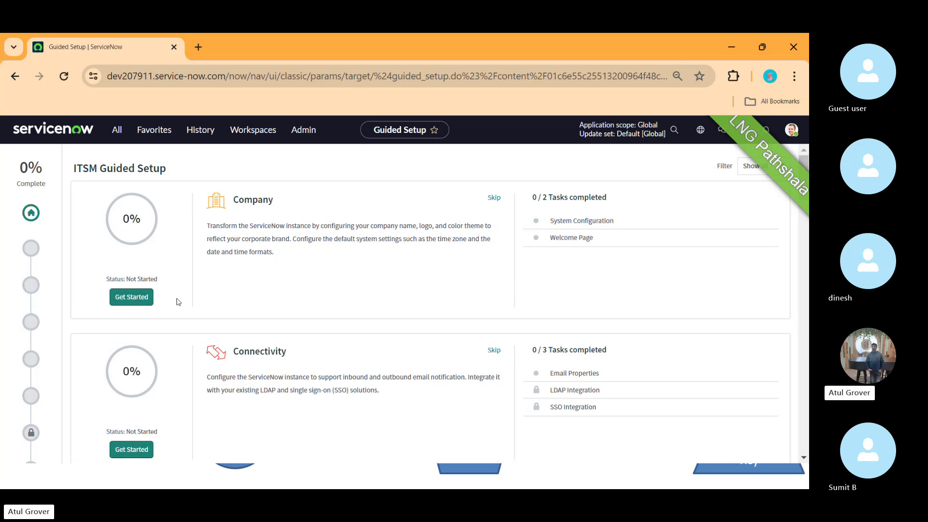
- Open the Company section and configure its System Configuration task
left_click(135, 304)
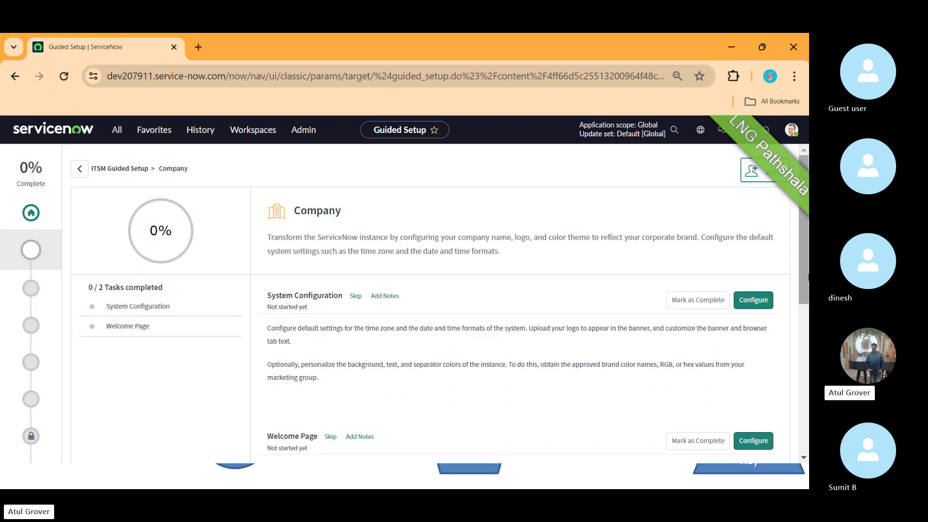
scroll(805, 276, "down", 1)
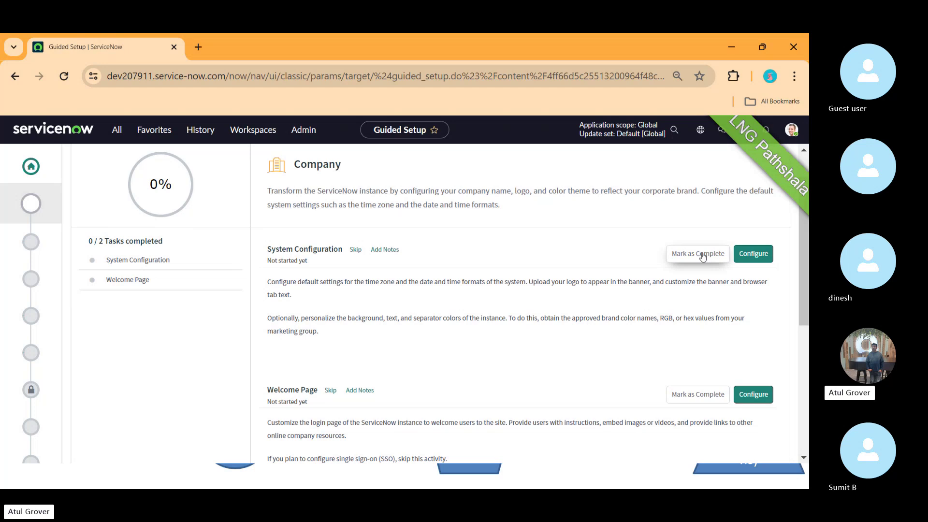
left_click(760, 258)
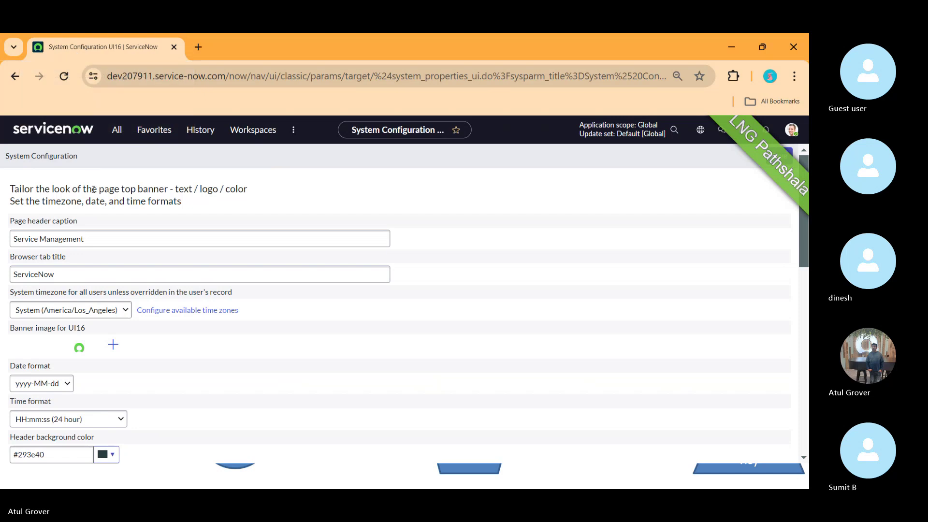
- Replace the default browser tab title and page header caption with 'LNG Pathshala'
left_click(76, 274)
left_click_drag(77, 274, 3, 282)
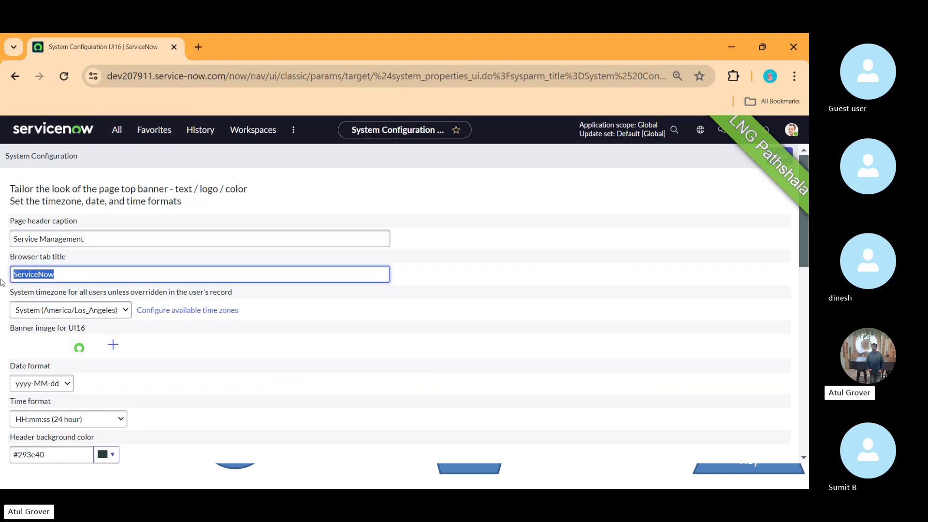
type("LNG")
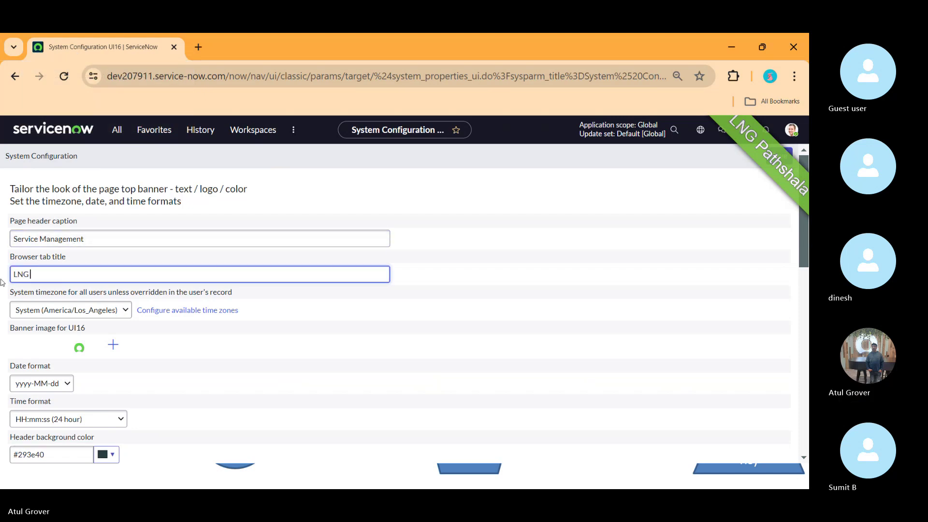
type(" Pathshala")
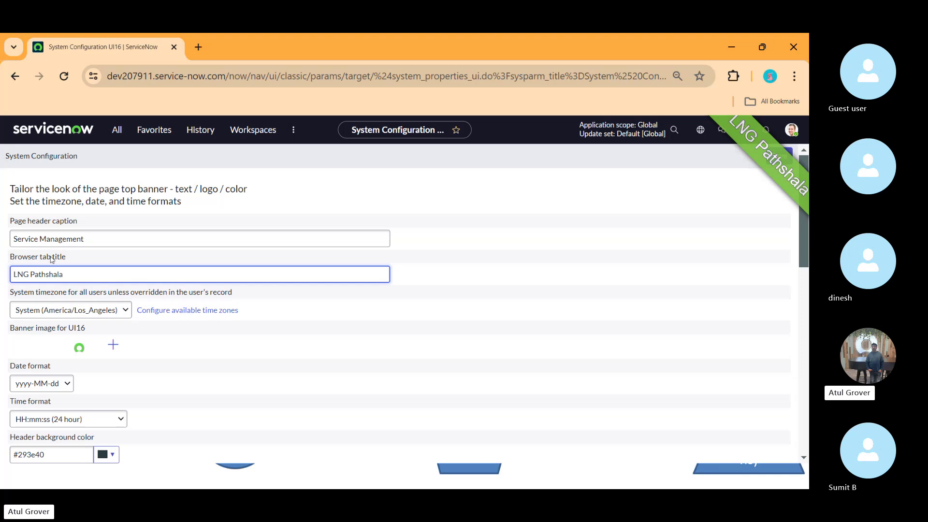
key("ctrl+a")
key("shift+Tab")
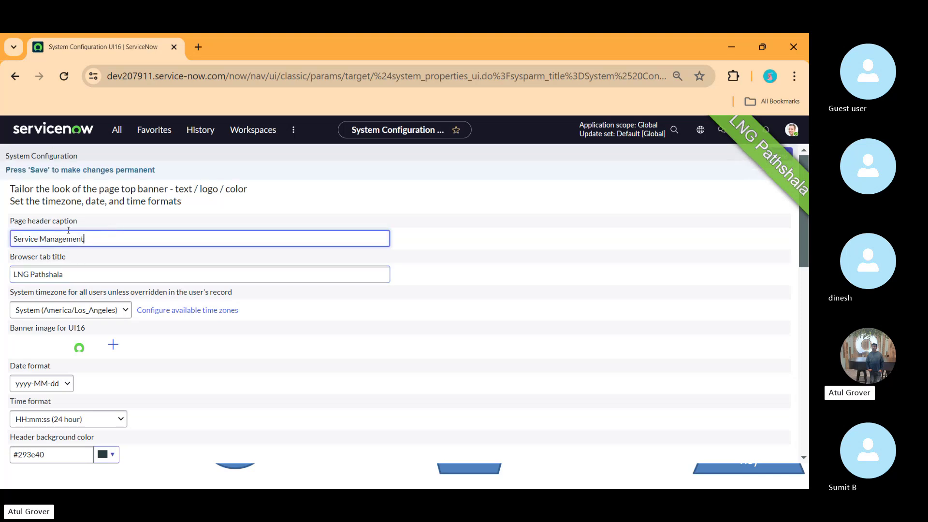
type("LNG Pathshala")
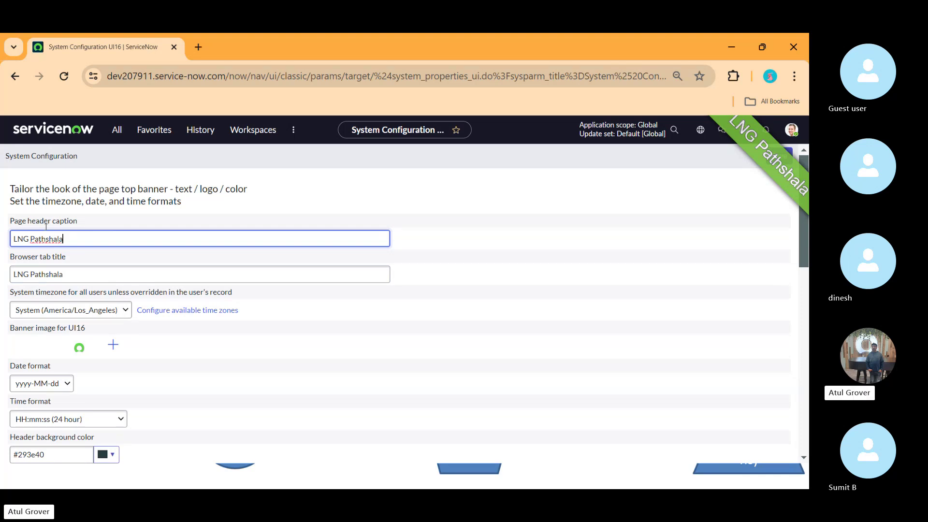
- Upload the LNG image from the E: drive's Training Master folder as the UI16 banner
left_click(113, 348)
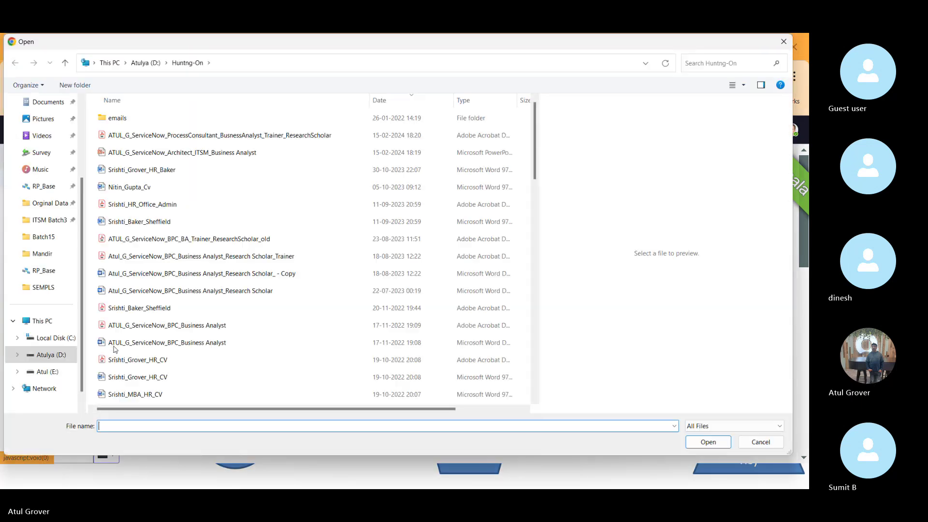
left_click(43, 372)
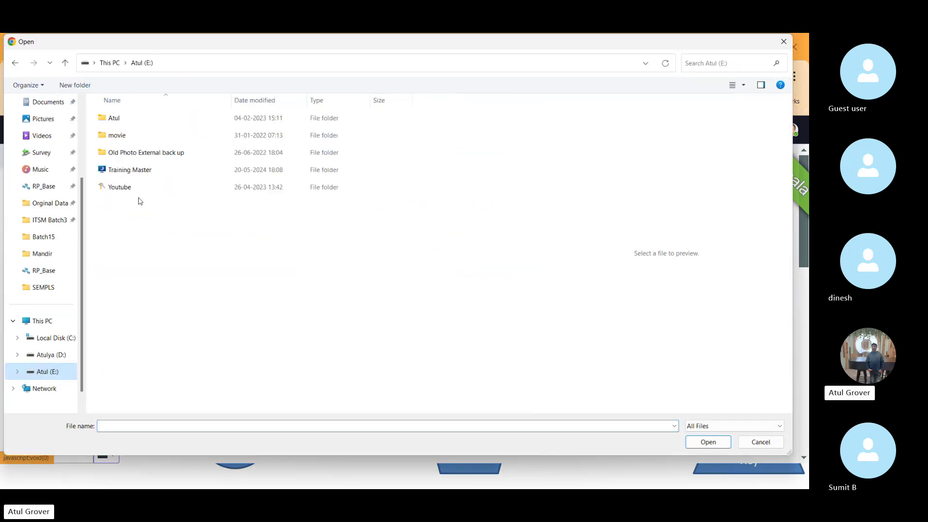
double_click(129, 171)
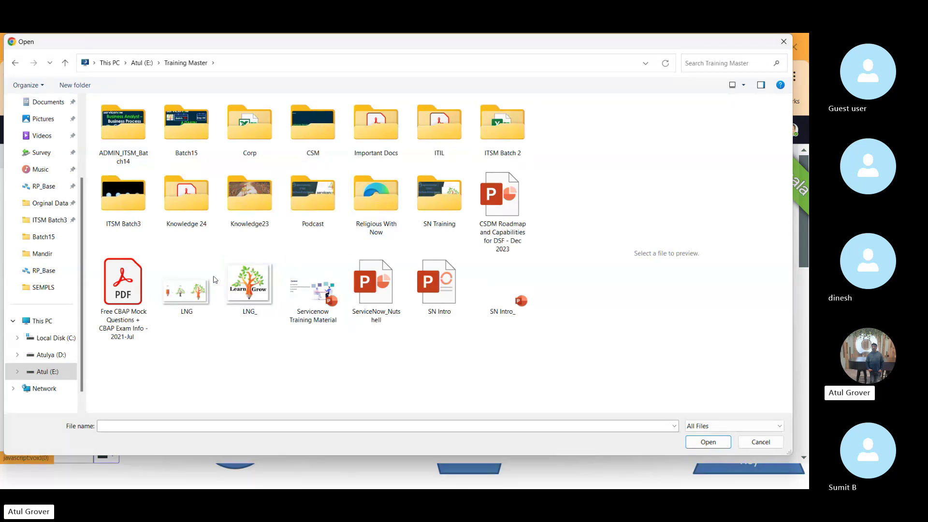
left_click(198, 280)
left_click(706, 442)
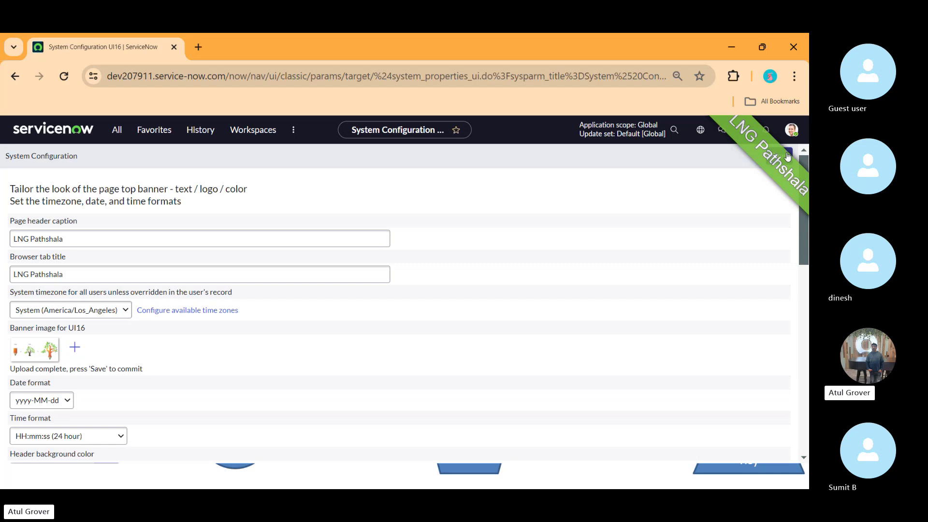
left_click(788, 155)
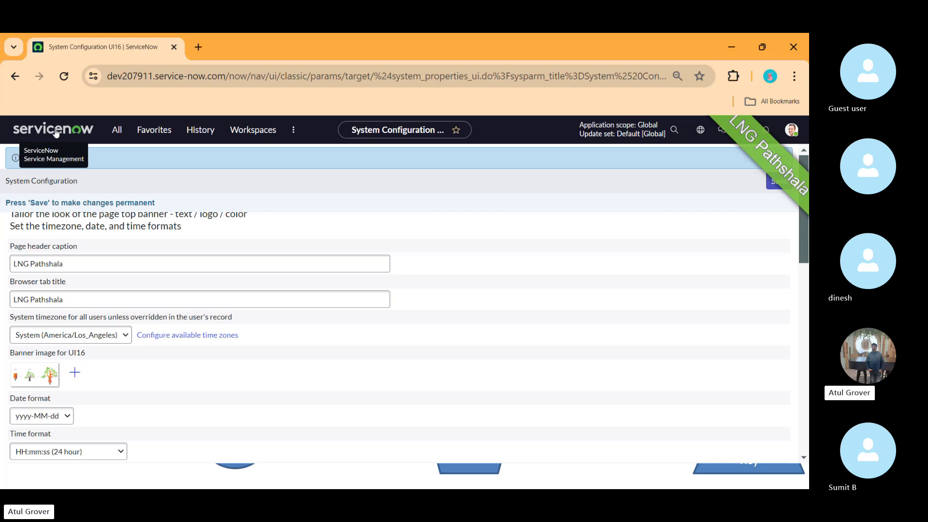
left_click(59, 83)
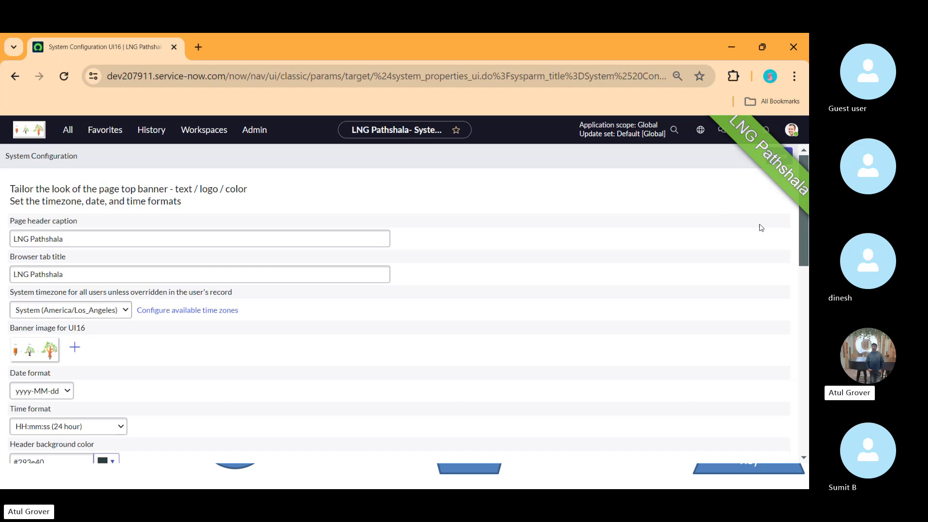
left_click_drag(804, 232, 789, 445)
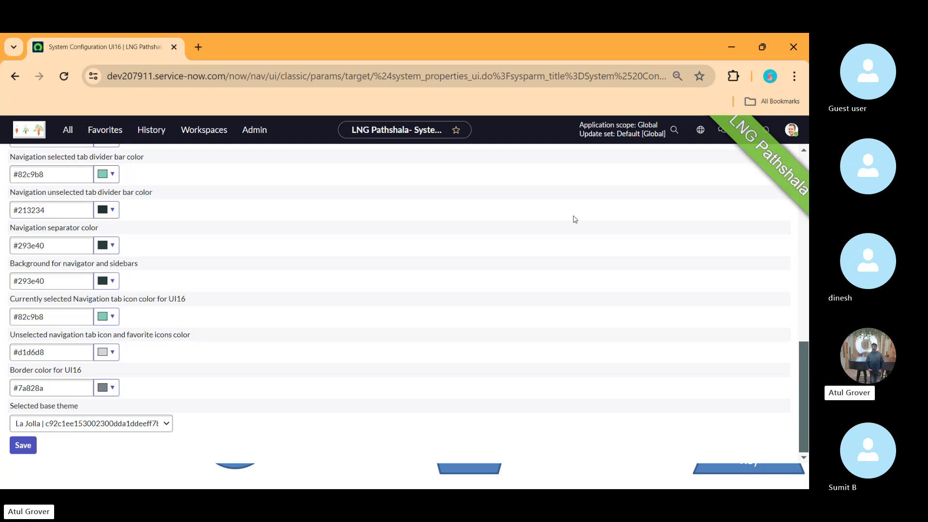
- Search the navigator for 'guided se' and open ITSM Guided Setup under Guided Setup - Legacy
left_click(68, 130)
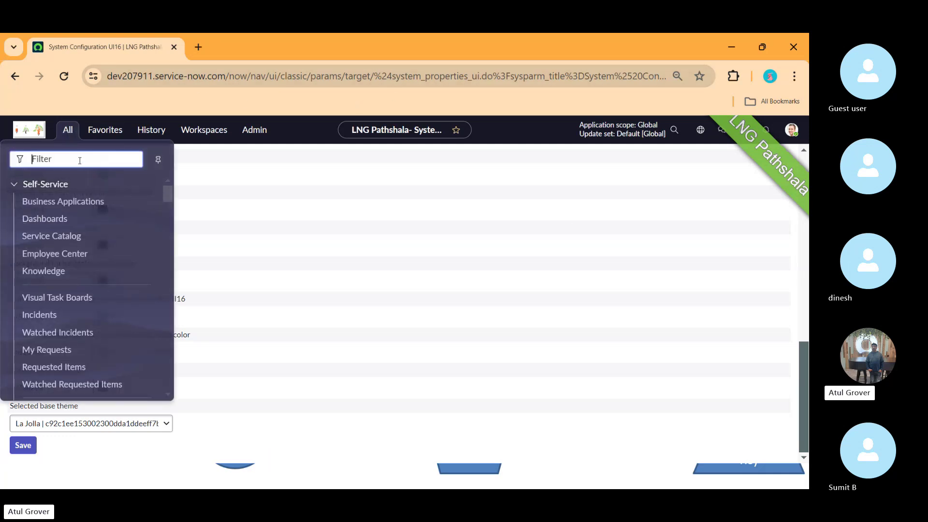
type("guided")
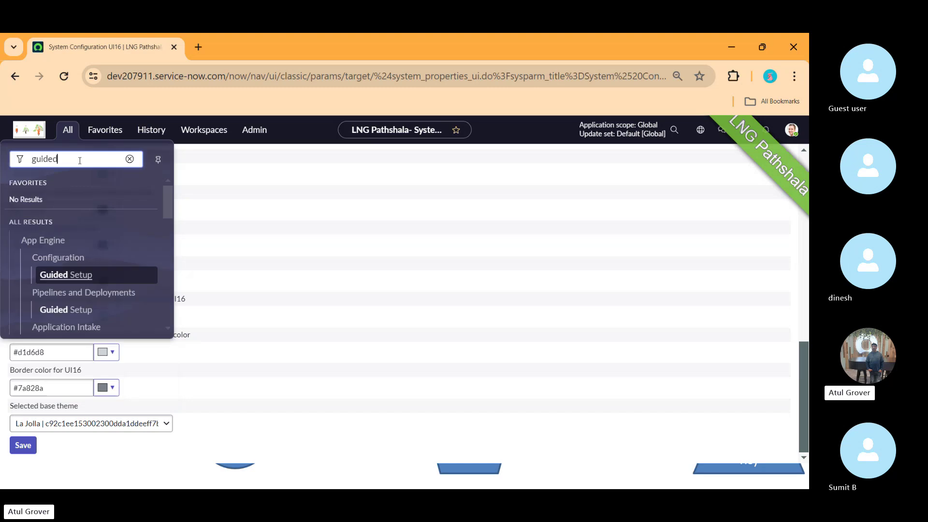
type(" se")
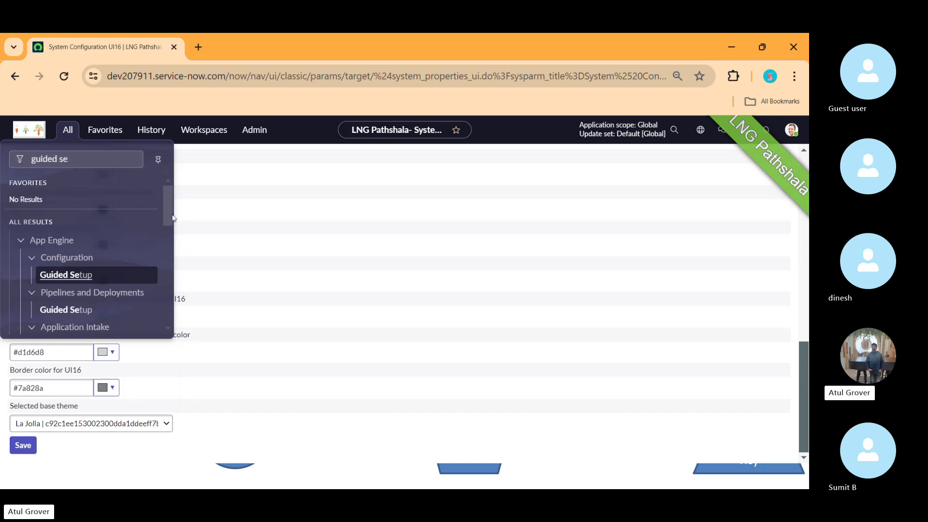
scroll(167, 235, "down", 2)
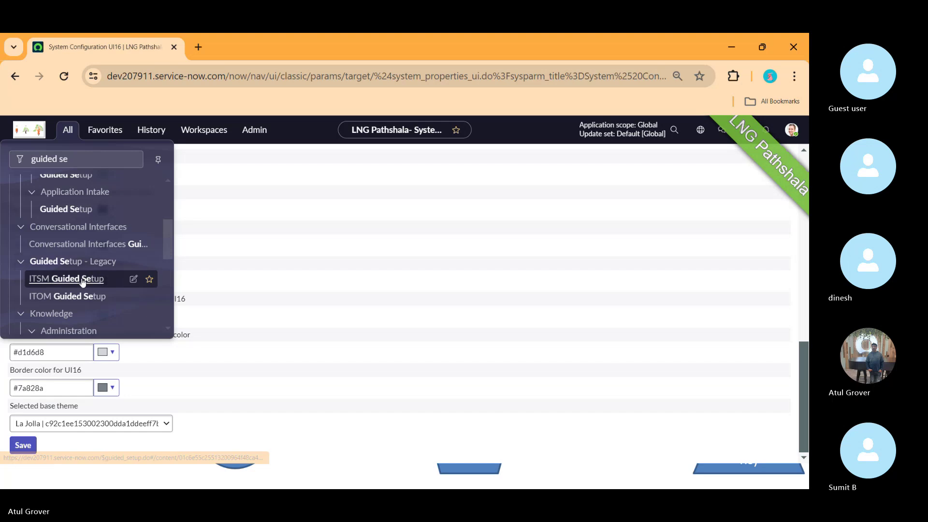
left_click(82, 281)
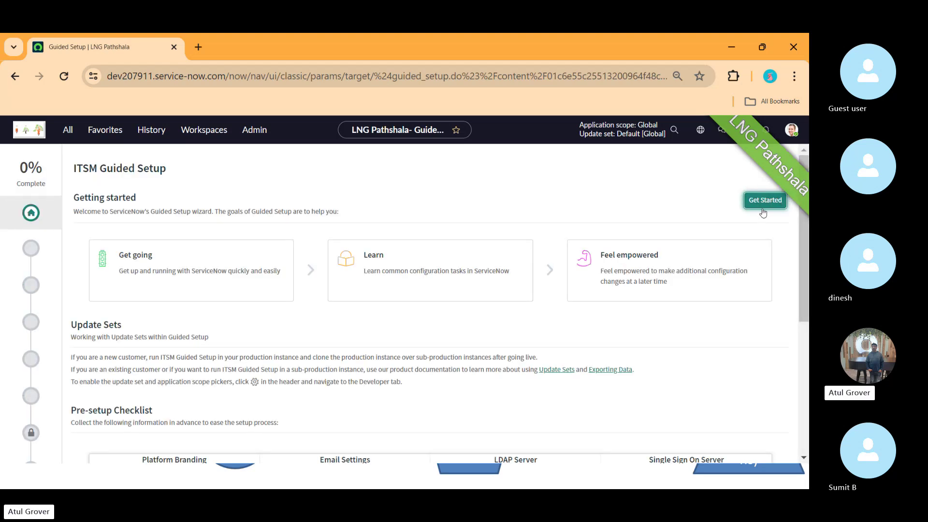
- Start the guided setup and mark the Company's System Configuration task complete
left_click(763, 203)
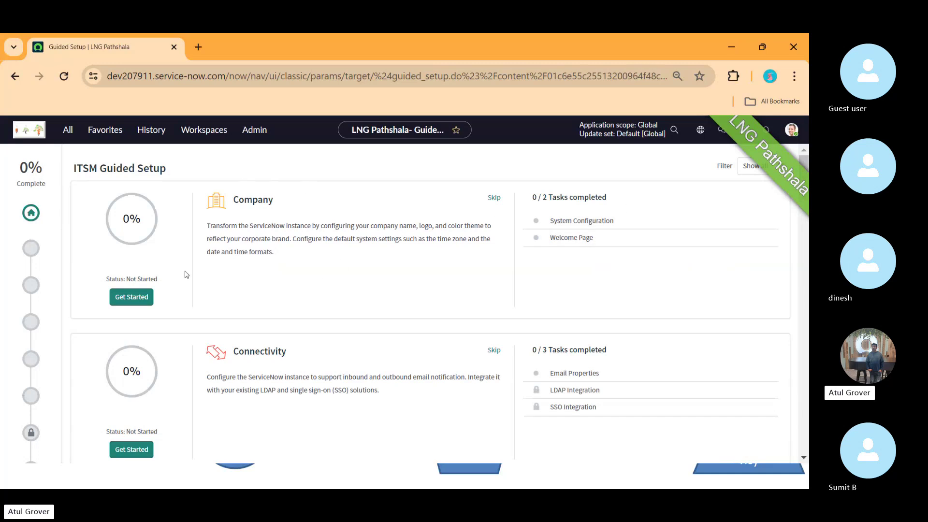
left_click(132, 298)
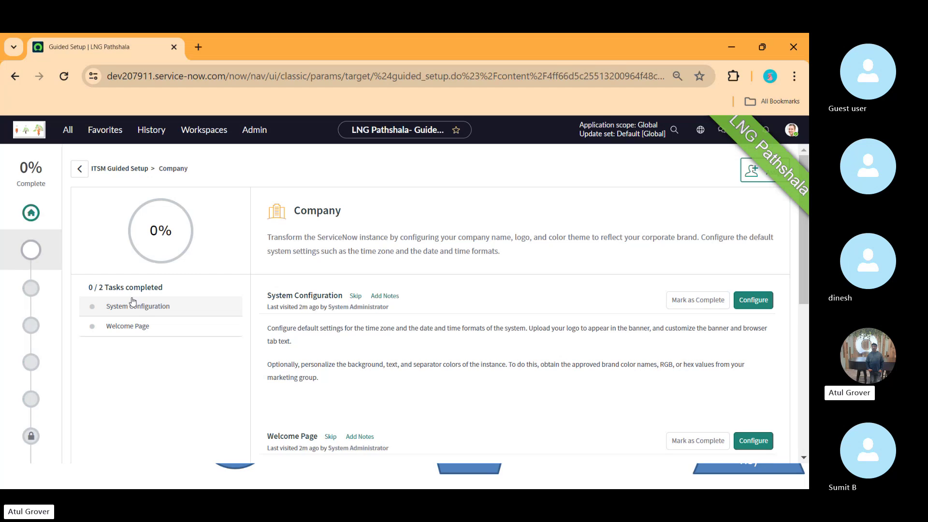
left_click(680, 297)
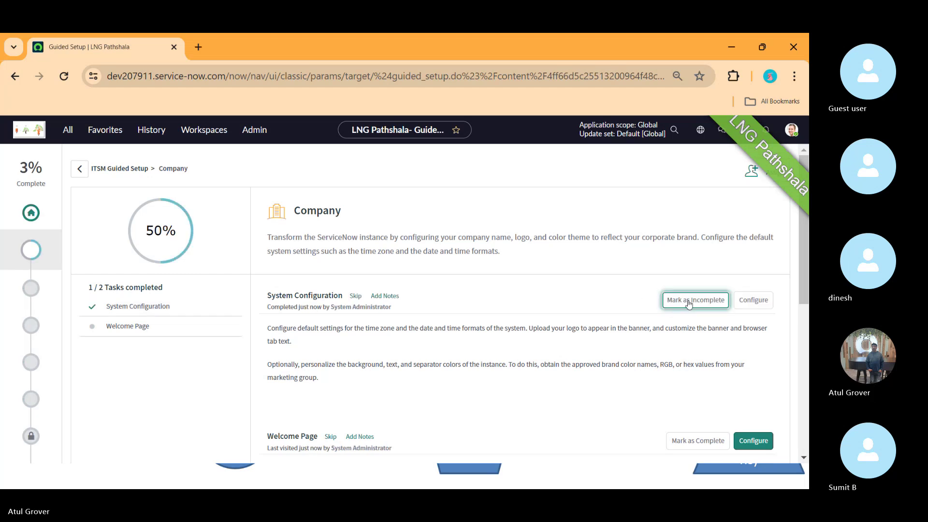
left_click_drag(804, 290, 808, 366)
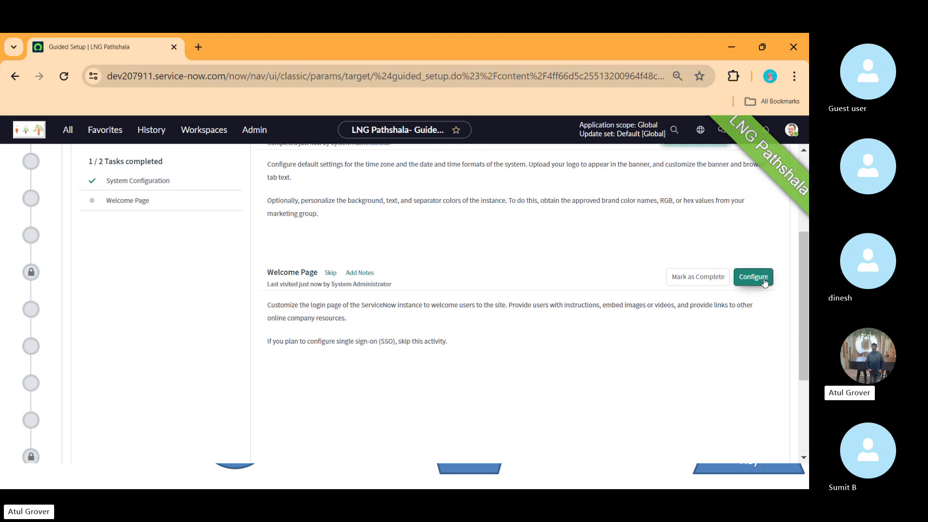
- Review the Welcome Page configuration, then mark the Welcome Page task complete
left_click(765, 283)
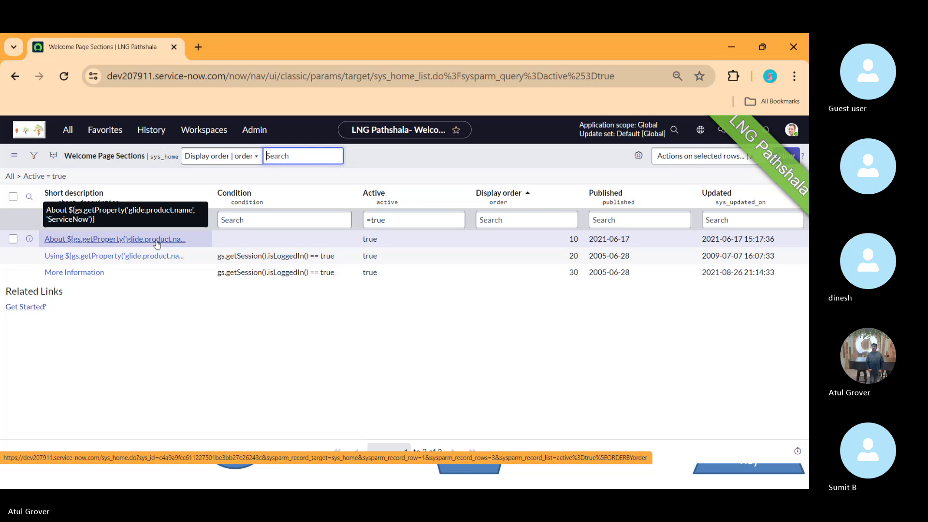
left_click(14, 77)
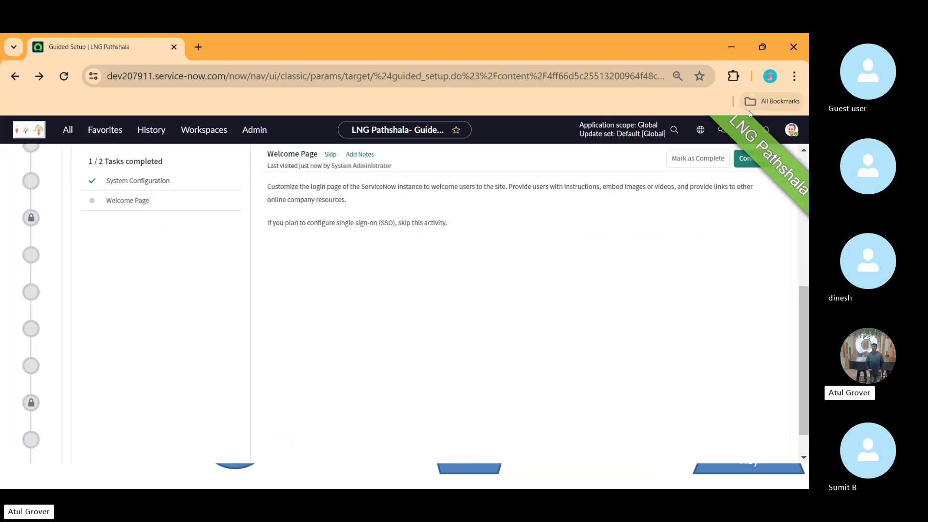
left_click(703, 165)
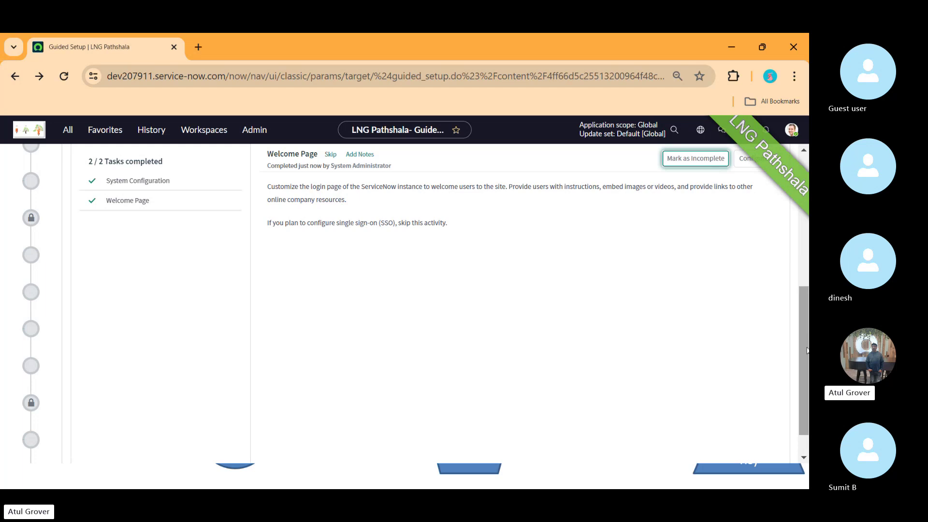
scroll(519, 299, "up", 5)
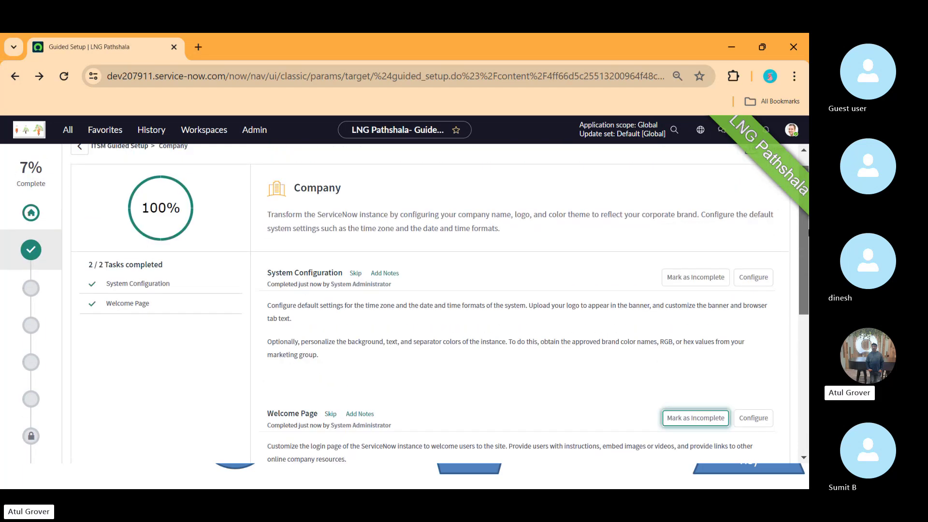
- Return to the ITSM Guided Setup overview and launch Foundation Data with Get Started
left_click(32, 288)
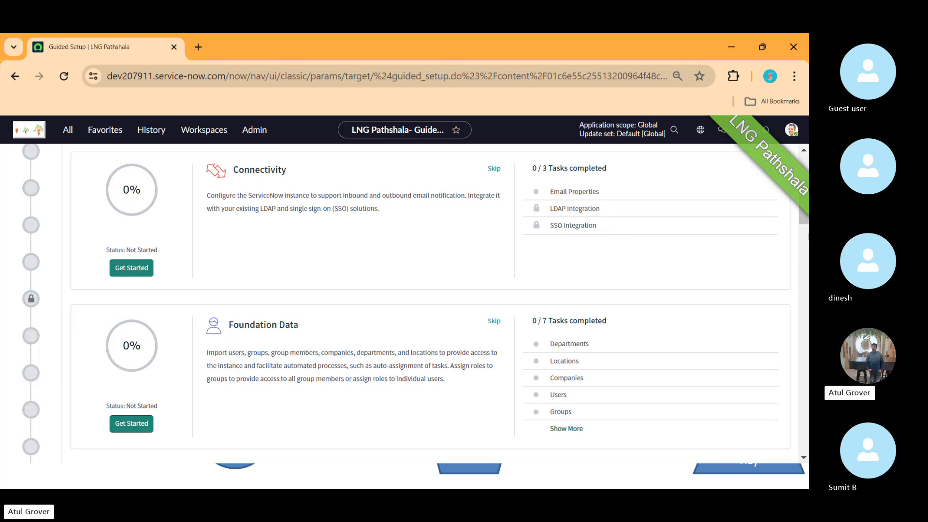
left_click_drag(805, 234, 805, 243)
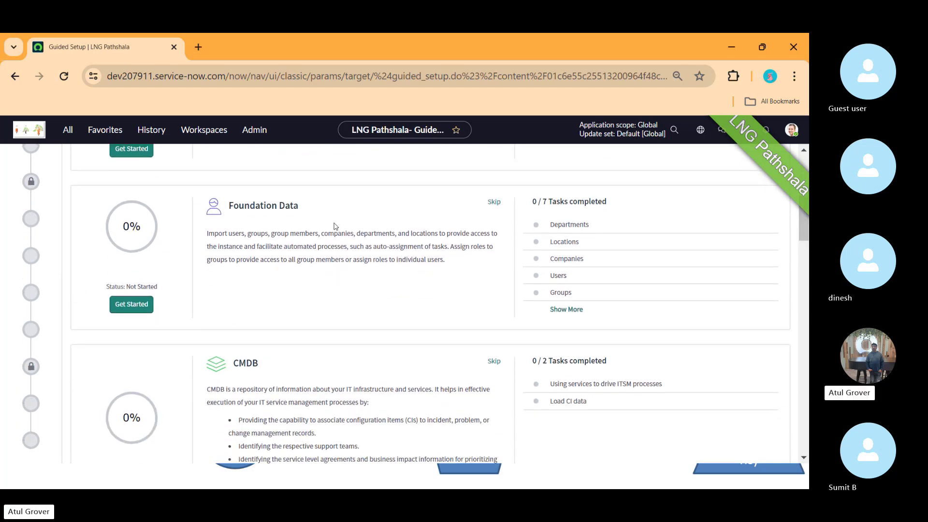
left_click(132, 306)
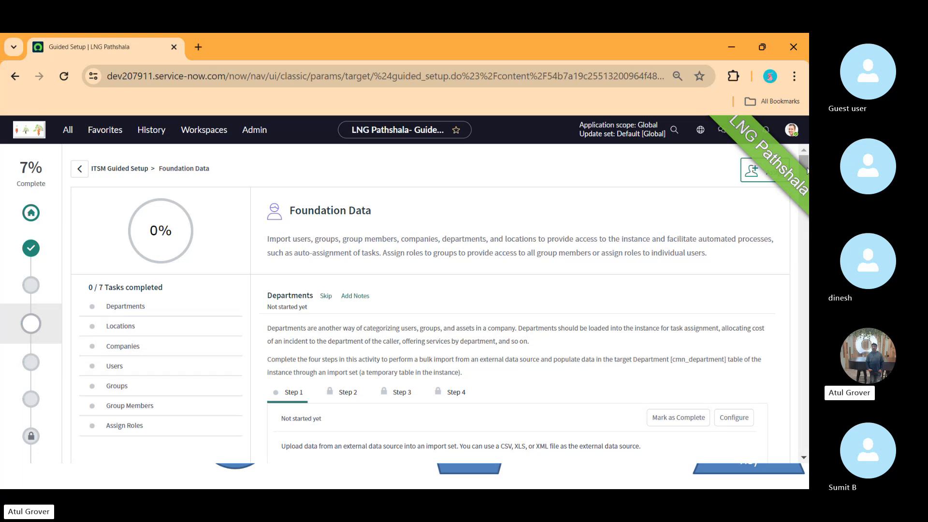
left_click_drag(806, 169, 806, 171)
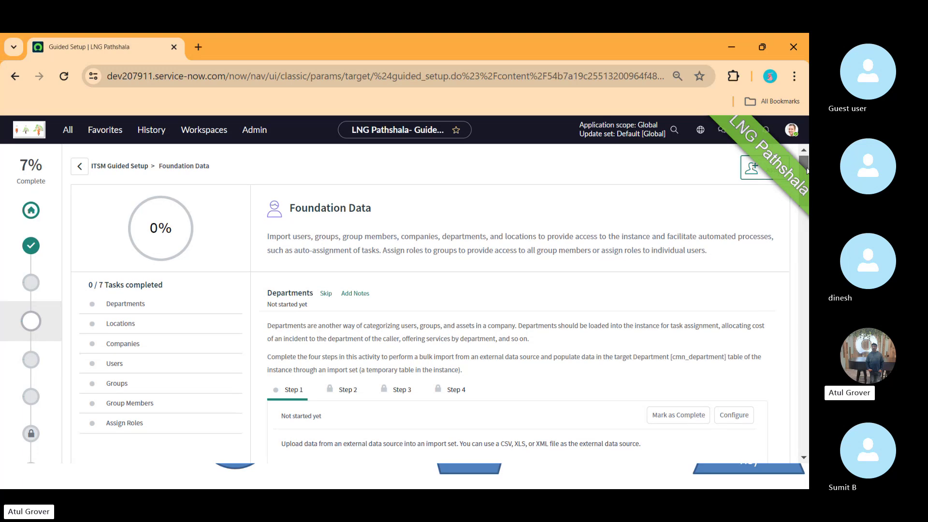
- Set the Environment Marker 'LNG Pathshala' ribbon position to Bottom-right and save it
left_click(733, 76)
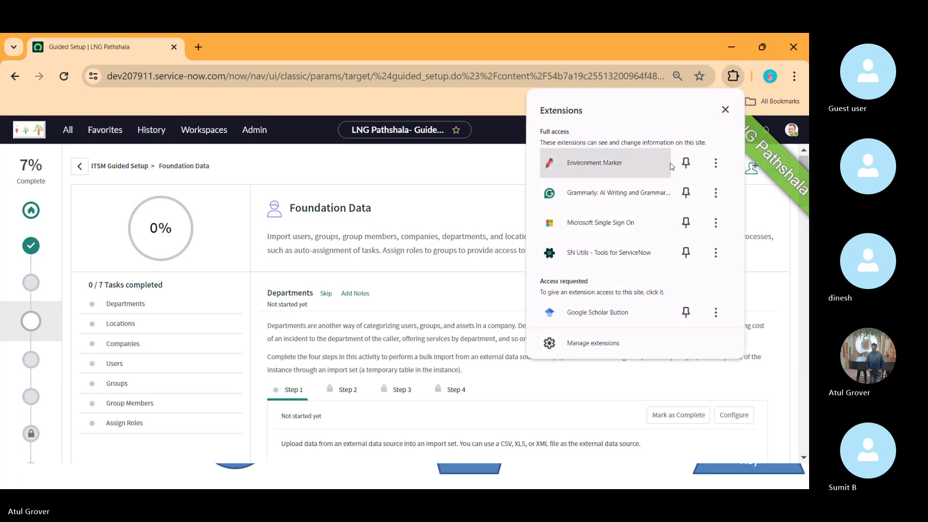
left_click(611, 162)
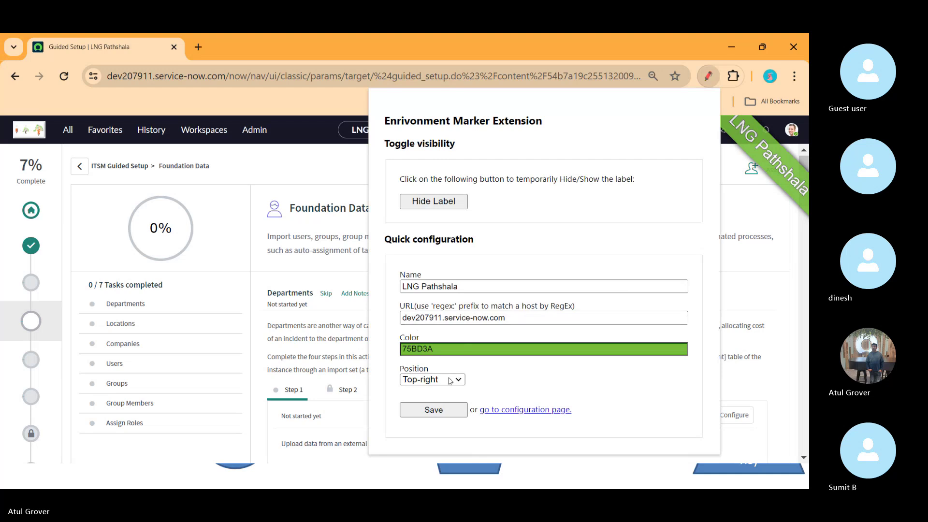
left_click(437, 379)
left_click(433, 424)
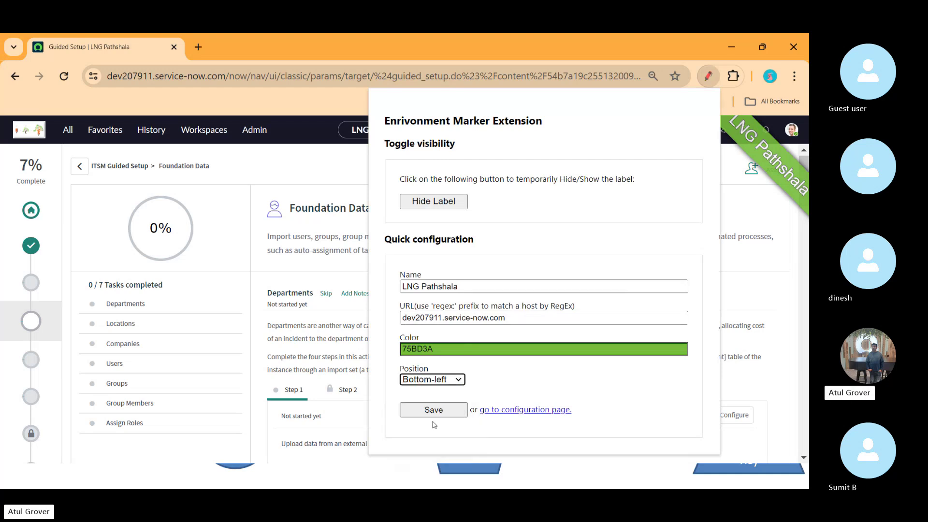
left_click(459, 381)
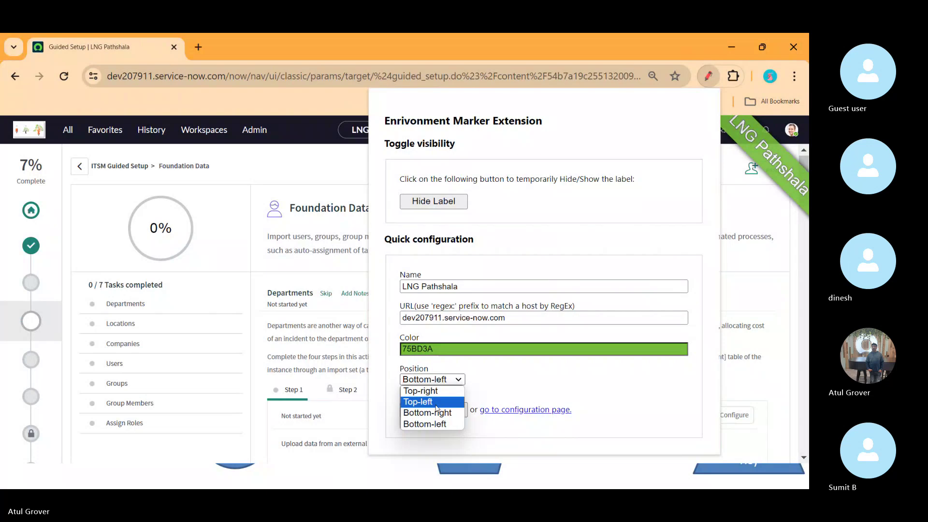
left_click(435, 414)
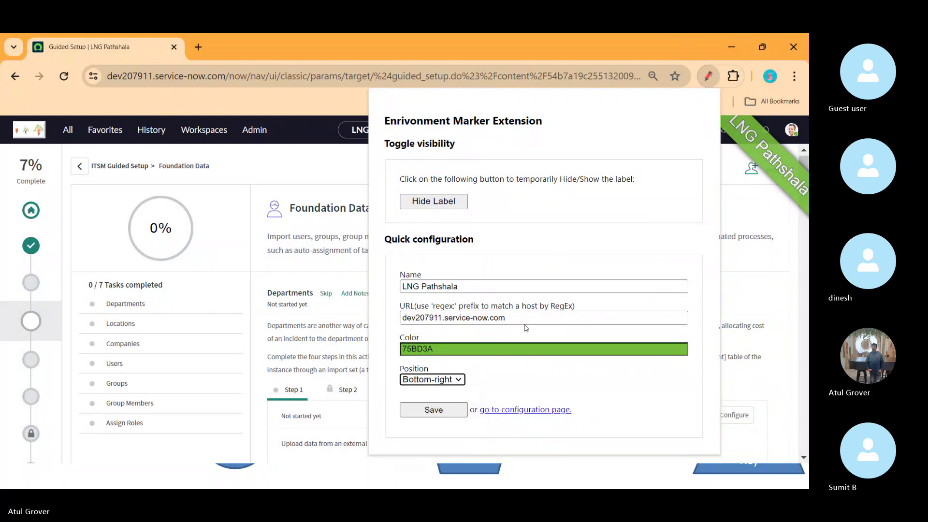
left_click(434, 409)
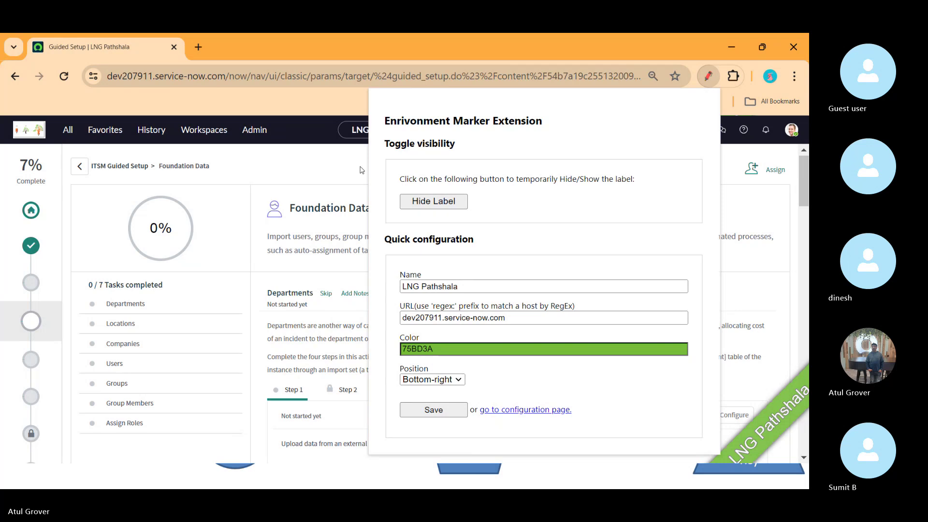
left_click(339, 166)
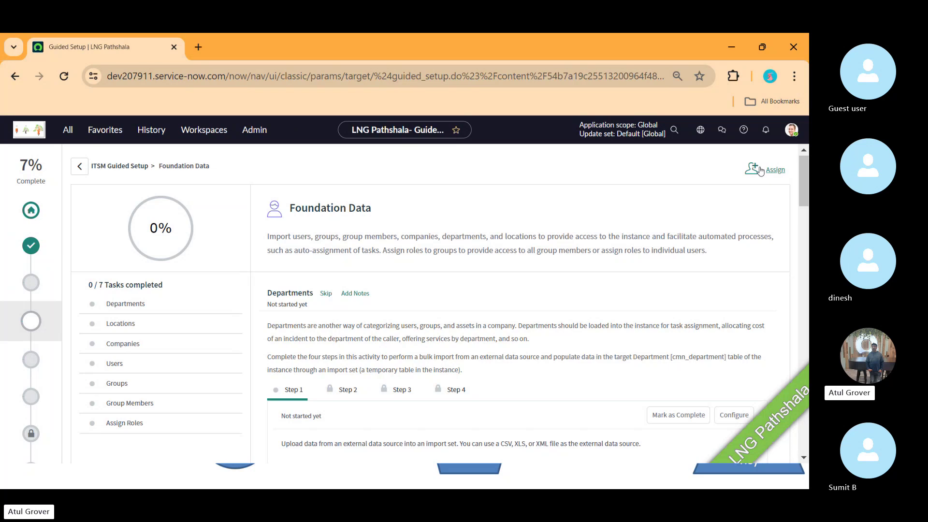
- Assign the Departments and Locations tasks to chosen users in the Assign Tasks panel
left_click(775, 174)
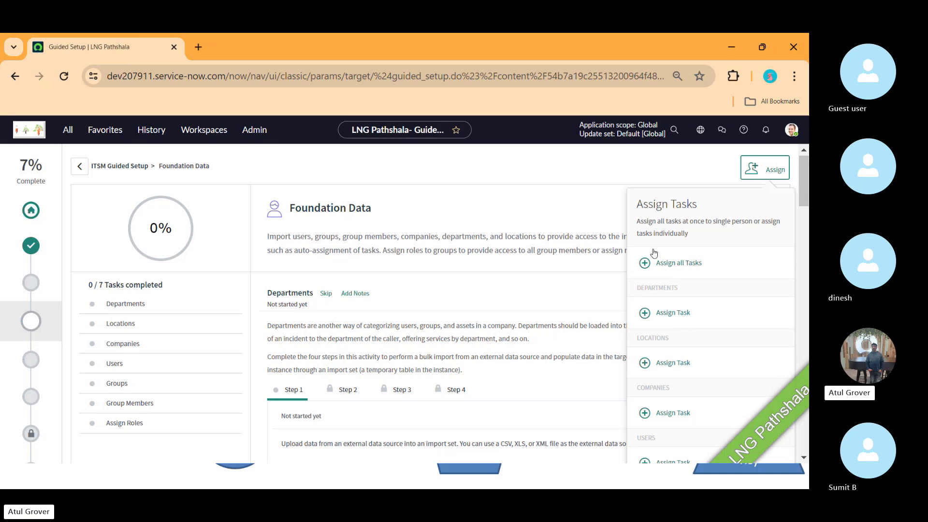
left_click(648, 316)
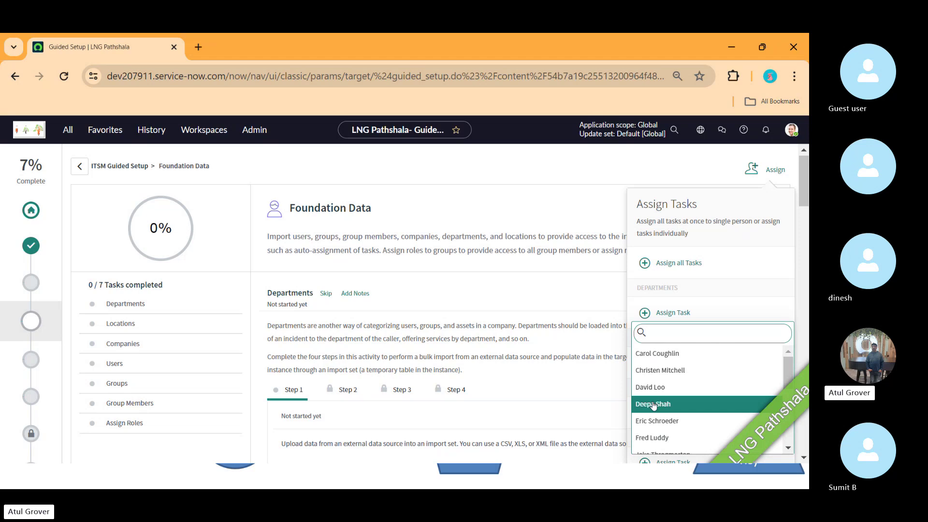
left_click(652, 405)
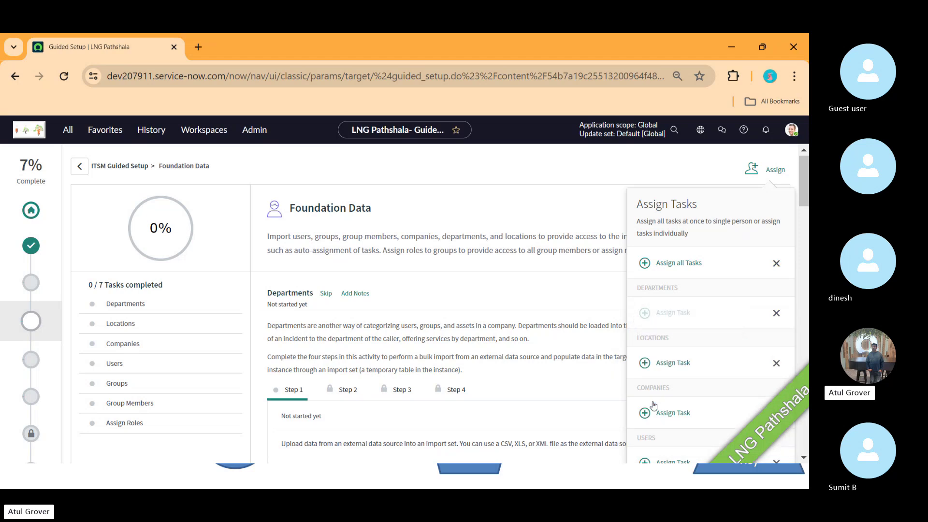
left_click(670, 364)
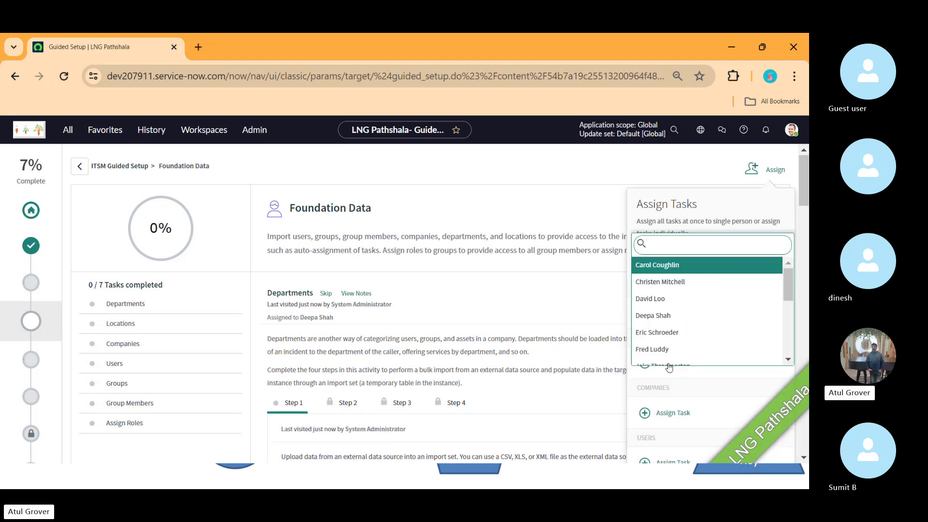
scroll(673, 300, "down", 1)
left_click(675, 299)
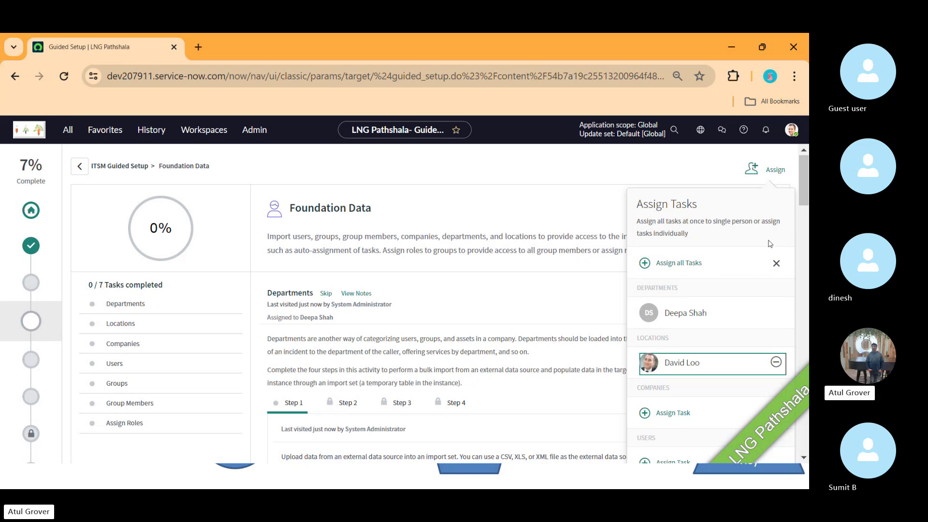
- Remove the Departments assignee, cancel Assign all Tasks, and close the assignment panel
mouse_move(801, 183)
left_mouse_down()
mouse_move(801, 225)
mouse_move(801, 183)
left_mouse_up()
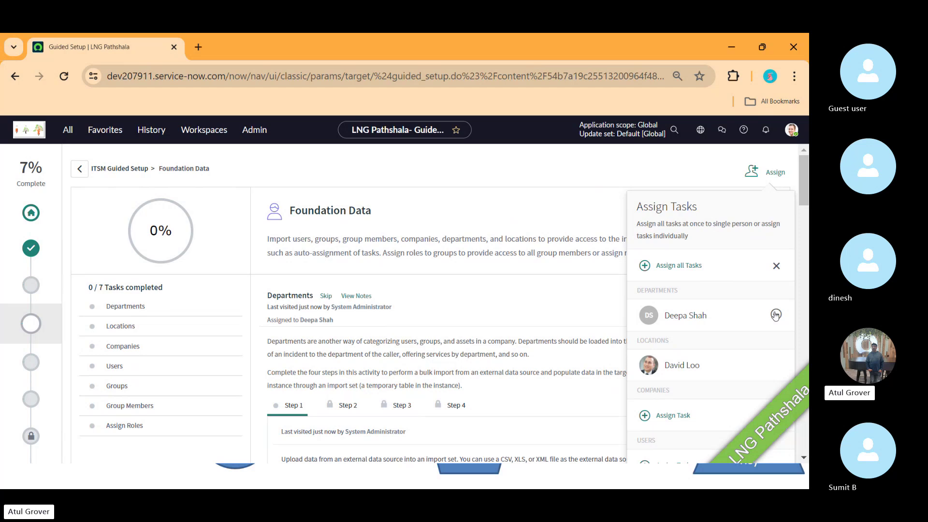
left_click(776, 314)
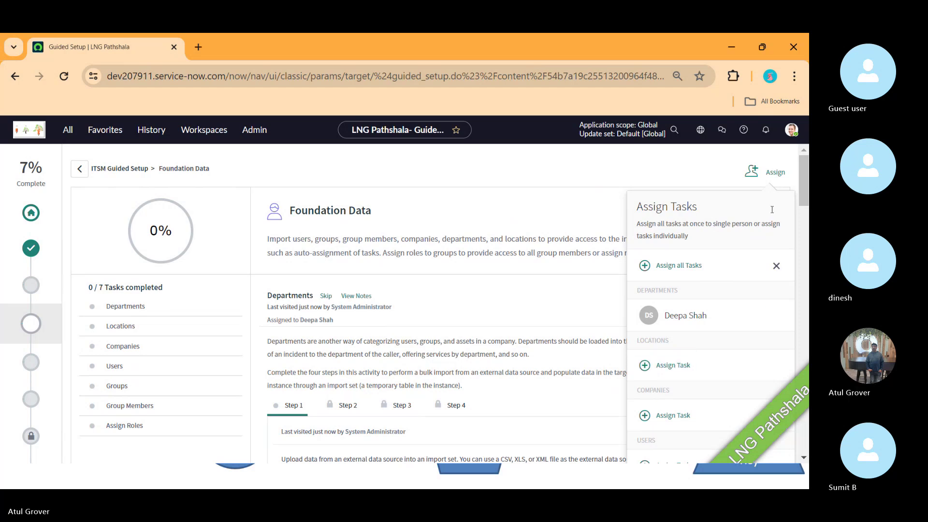
left_click(776, 266)
left_click(544, 170)
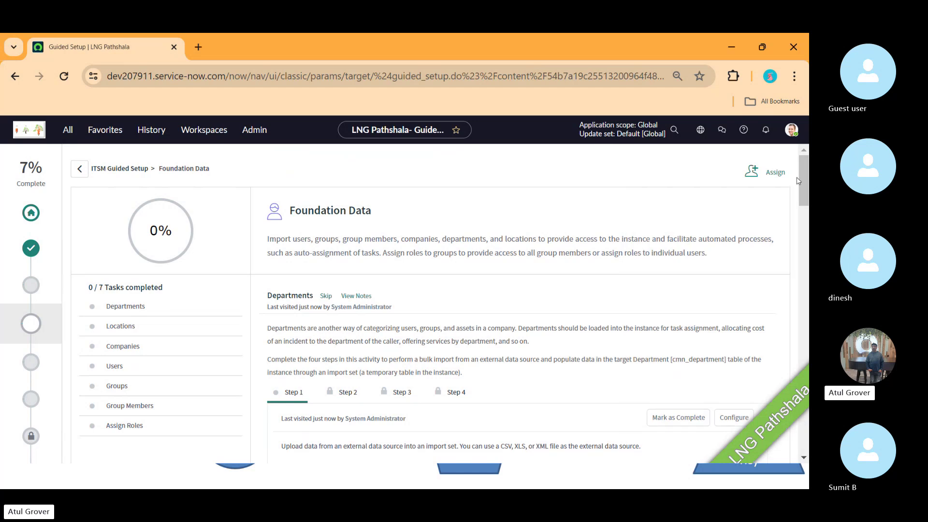
left_click_drag(805, 180, 804, 212)
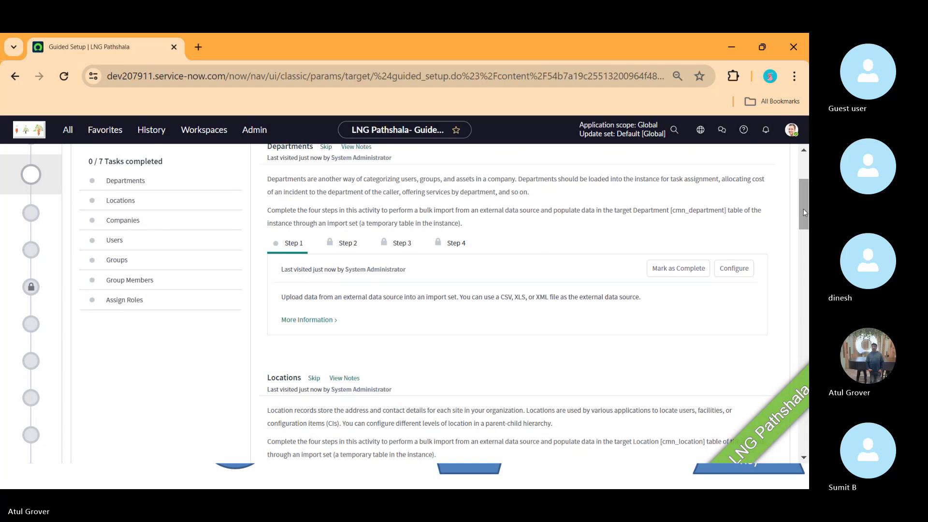
- Load the dev20 instance in a new tab and view its Shared admin dashboard
left_click(199, 45)
type("dev20")
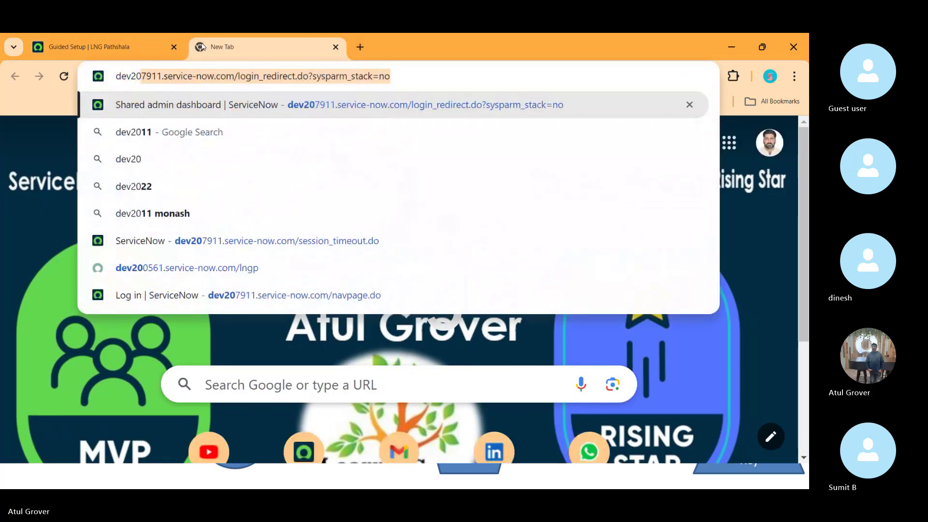
key("Return")
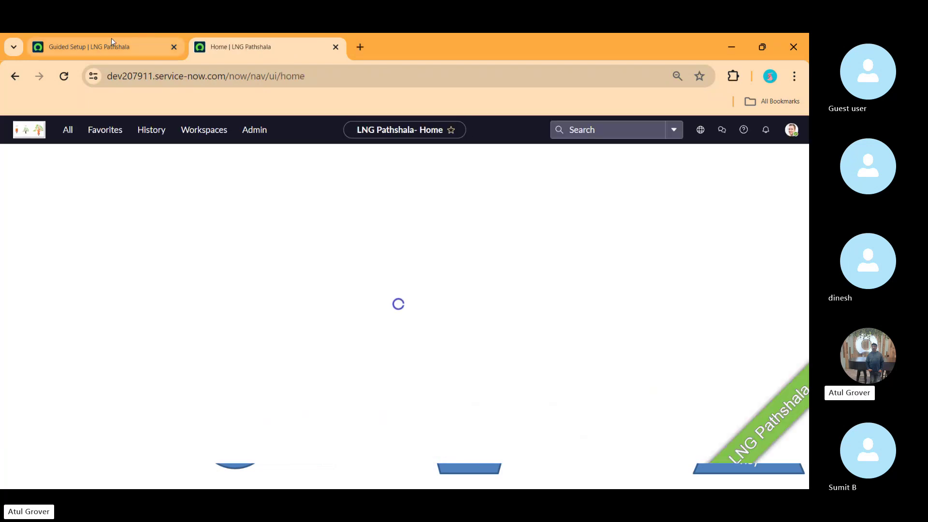
left_click(111, 40)
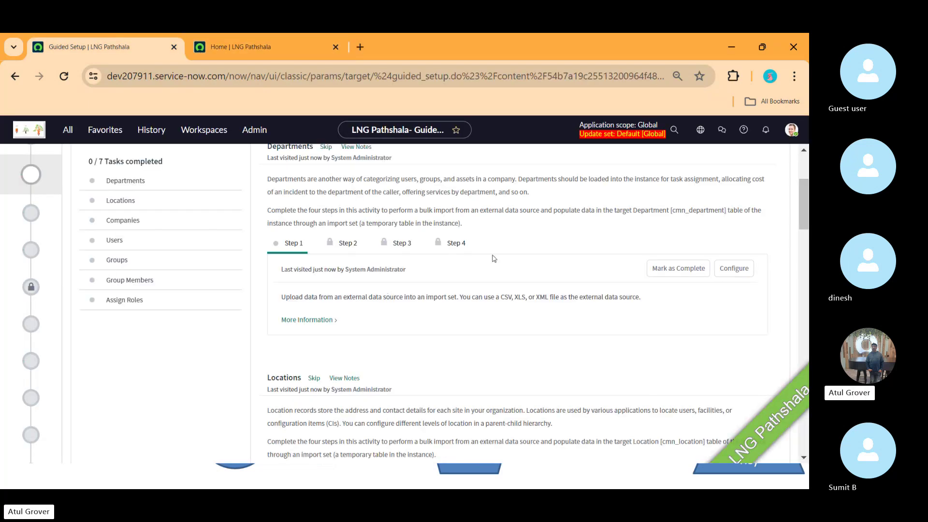
left_click_drag(805, 227, 802, 214)
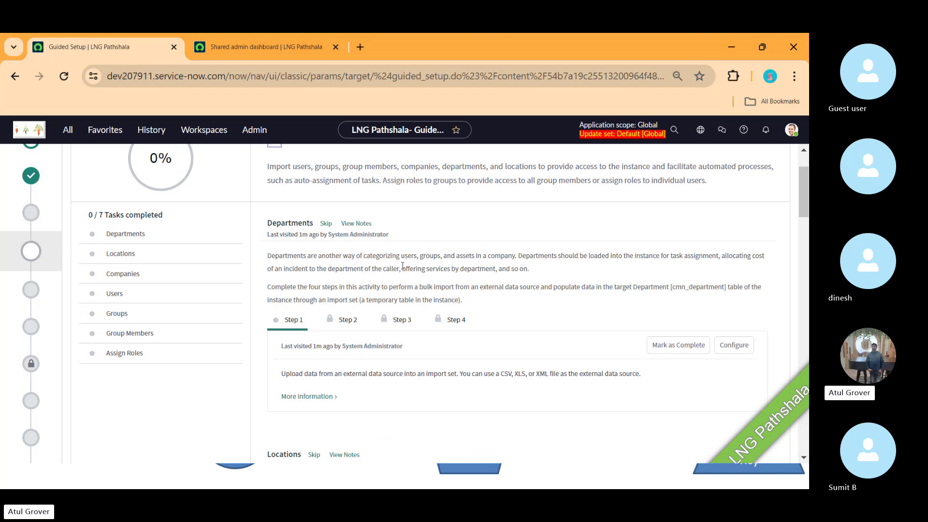
left_click(263, 52)
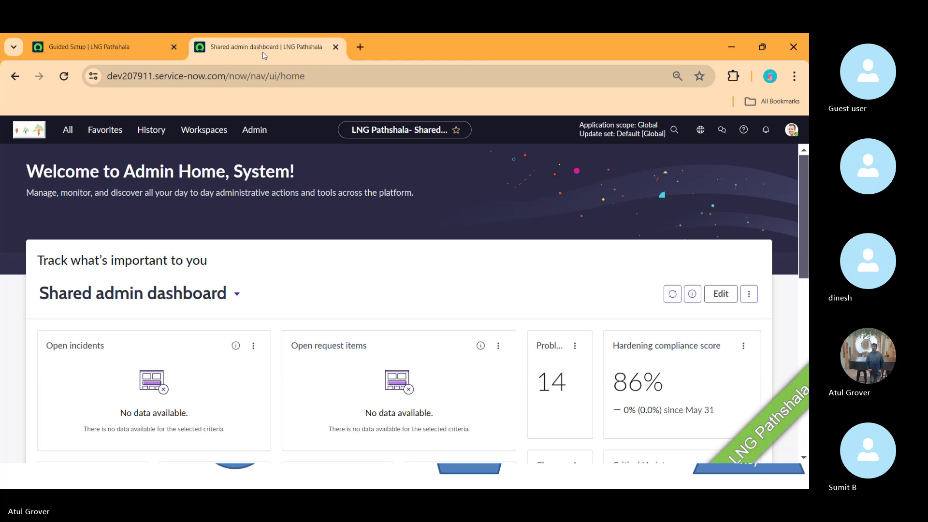
key("alt+Tab")
key("alt+Tab")
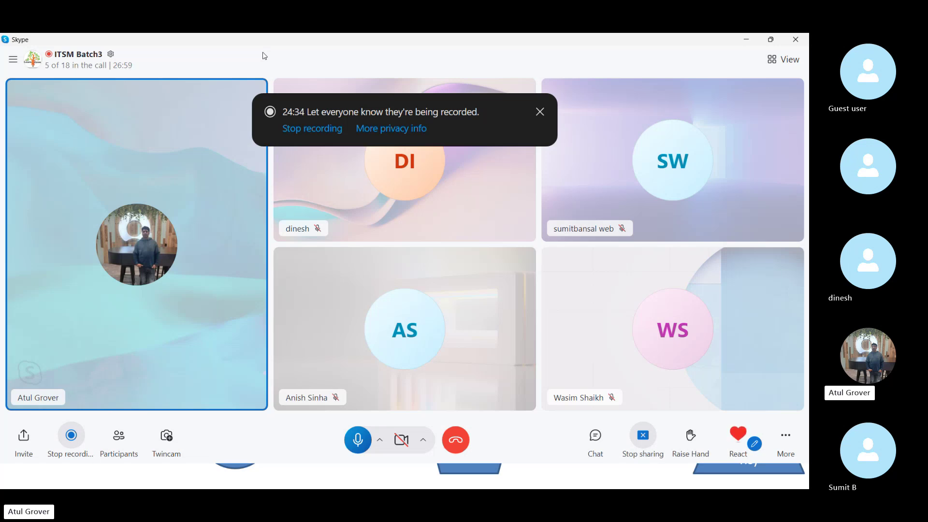
key("alt+Tab")
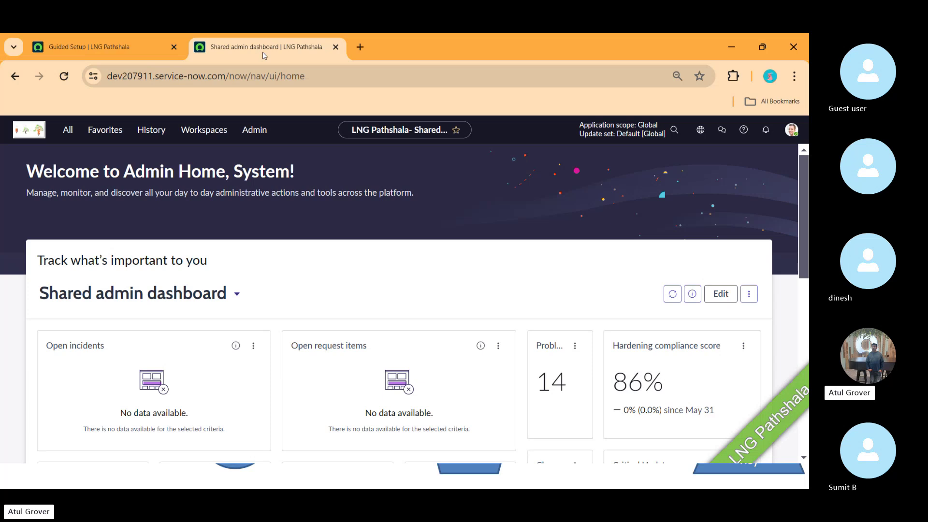
- Filter the navigator for 'departmen', open User Administration > Departments, and highlight cmn_department in the URL
left_click(72, 129)
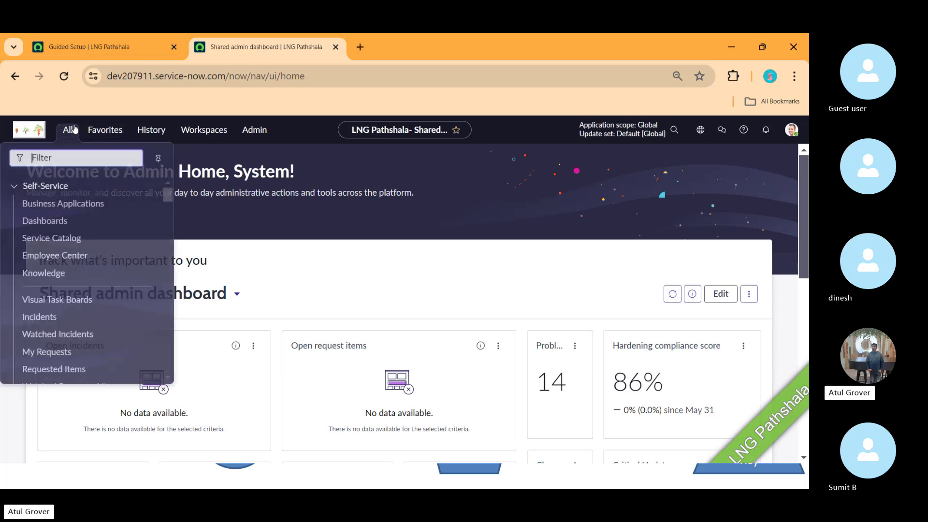
type("departmen")
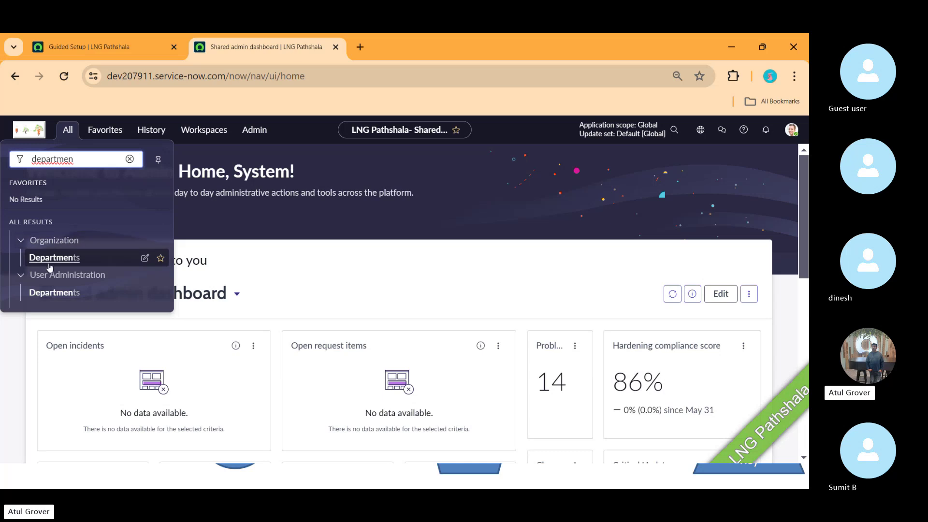
left_click(54, 293)
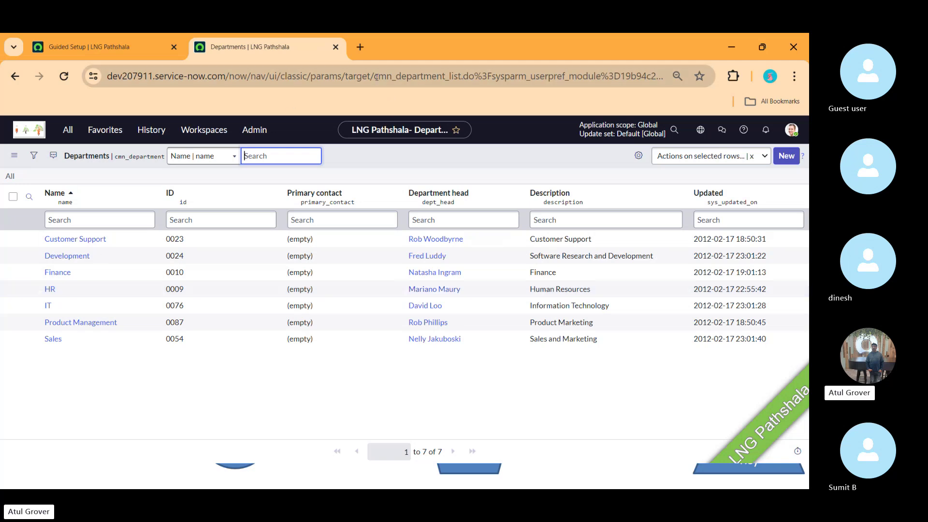
left_click_drag(375, 77, 407, 76)
left_click_drag(436, 73, 446, 76)
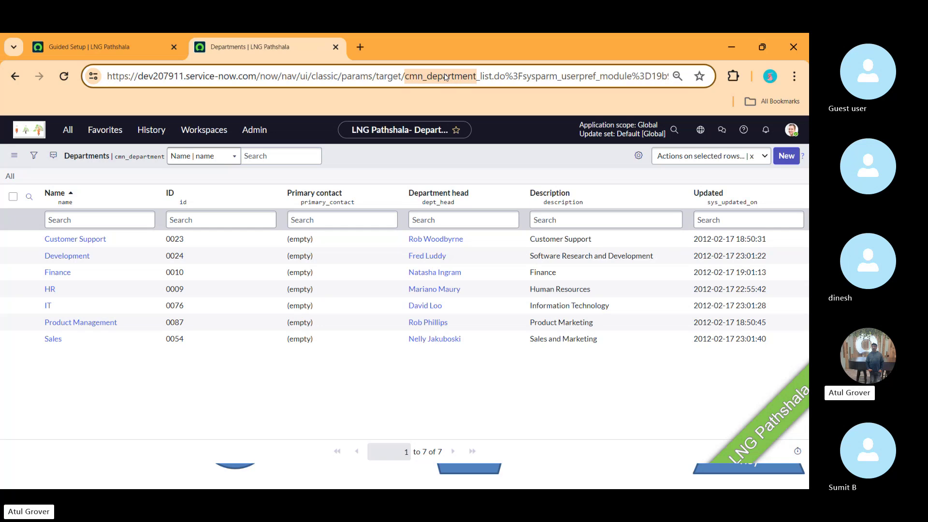
key("alt+Tab")
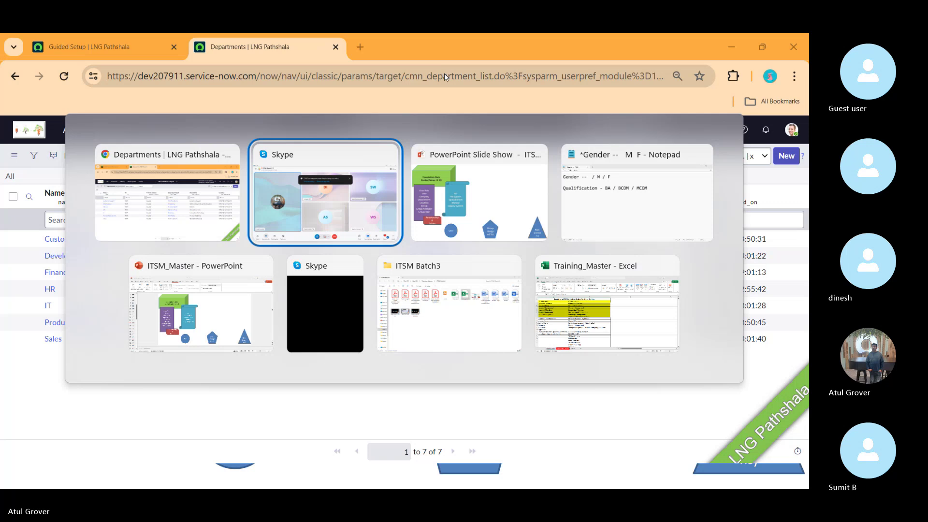
key("alt+Tab")
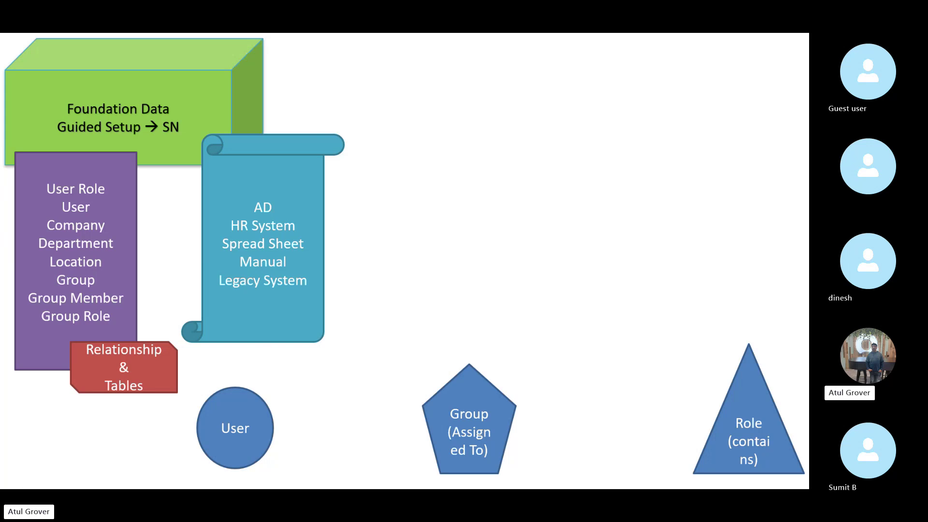
key("alt+Tab")
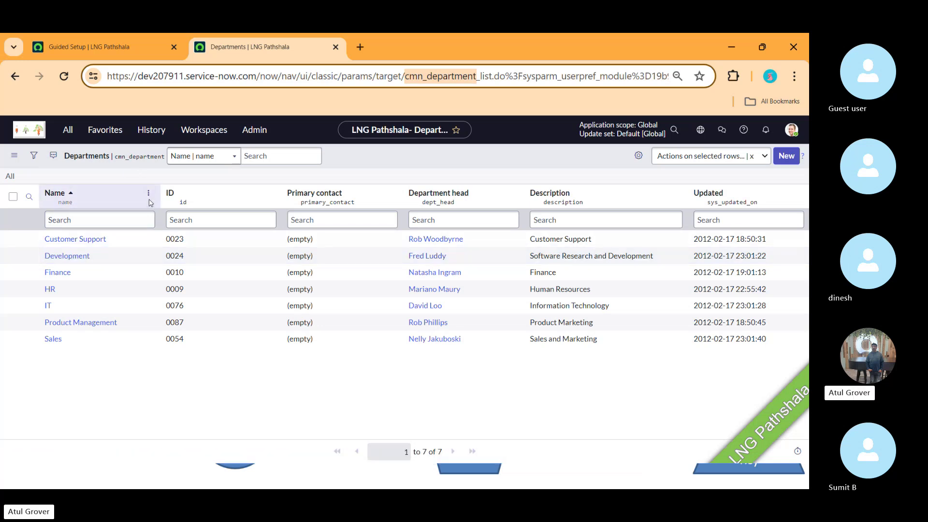
- Import into Department from the Name column menu and download the all-fields Excel template
left_click(149, 193)
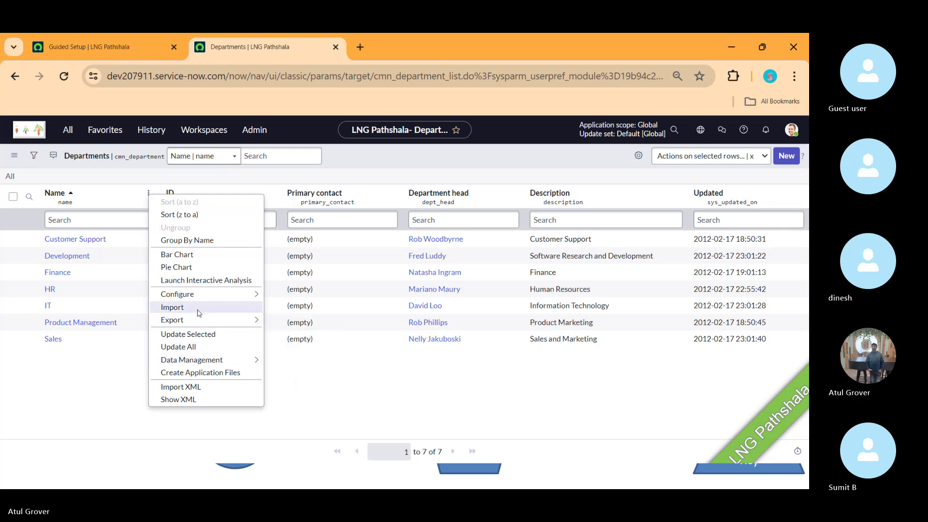
left_click(173, 308)
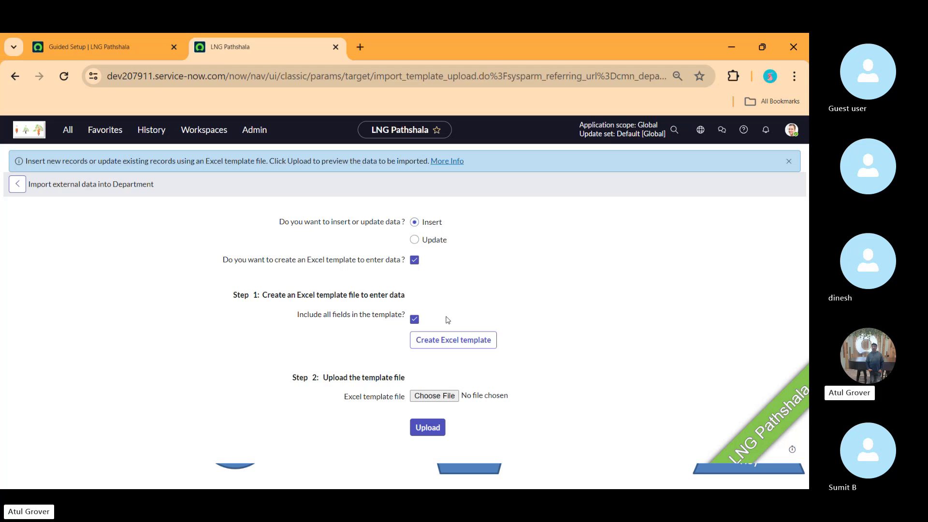
left_click(455, 342)
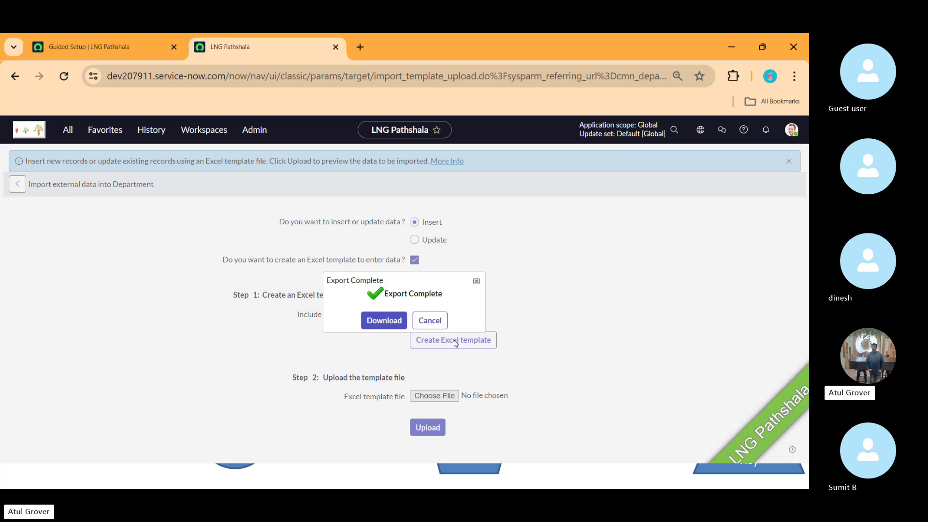
left_click(378, 321)
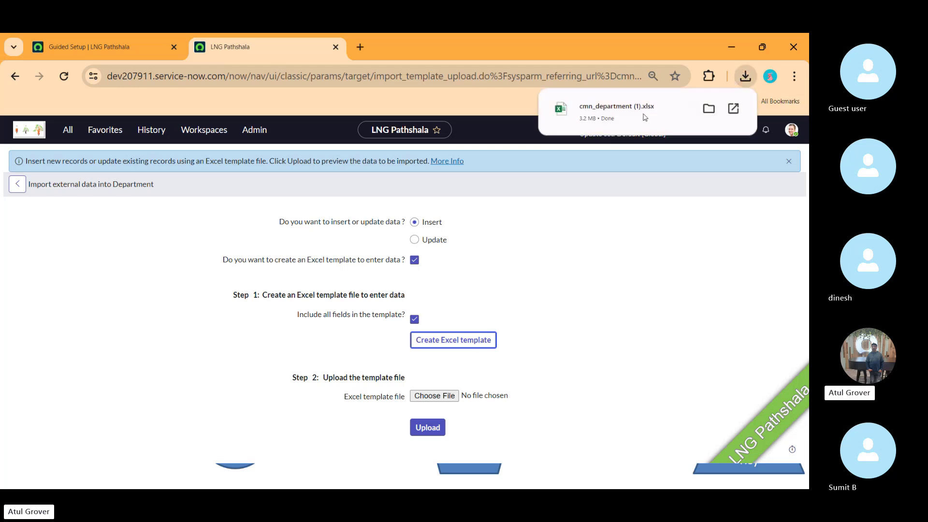
- Open the downloaded cmn_department (1).xlsx in Excel and view its Page 1 header row
left_click(617, 114)
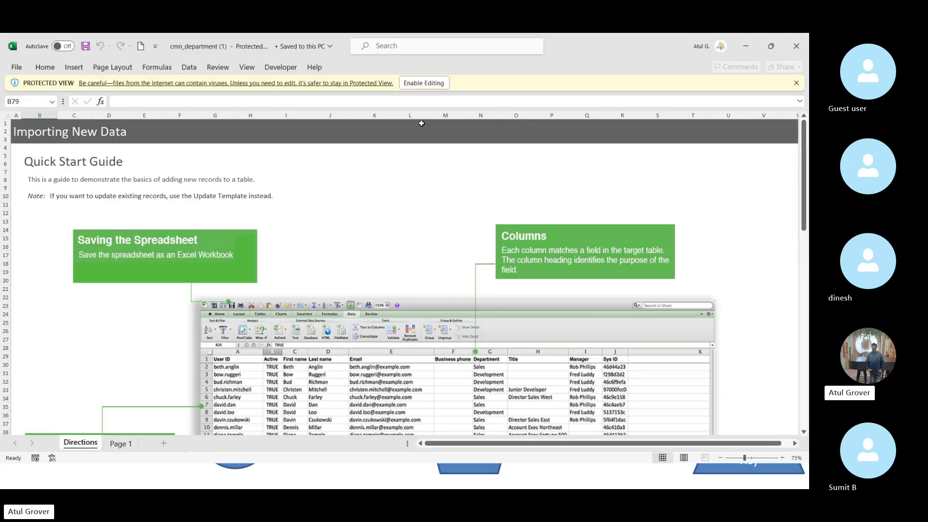
left_click(121, 443)
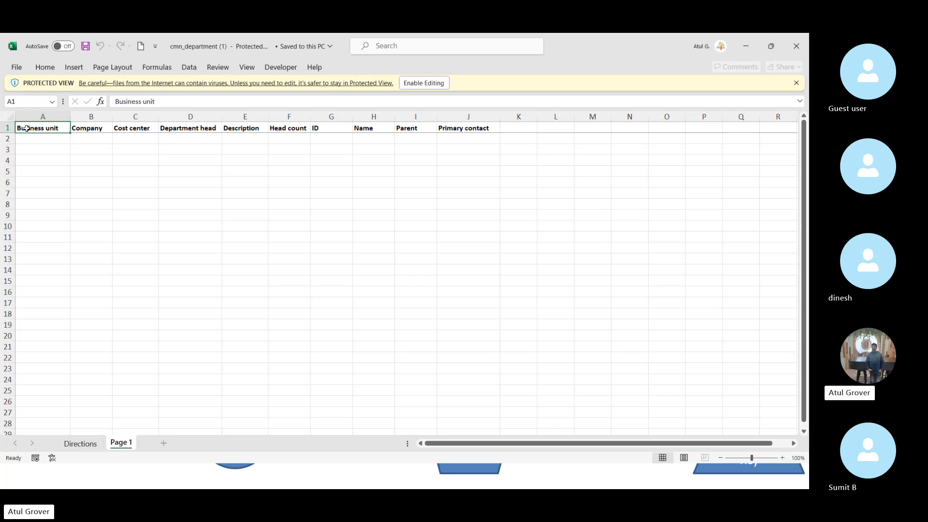
mouse_move(26, 129)
left_mouse_down()
mouse_move(213, 166)
mouse_move(444, 188)
left_mouse_up()
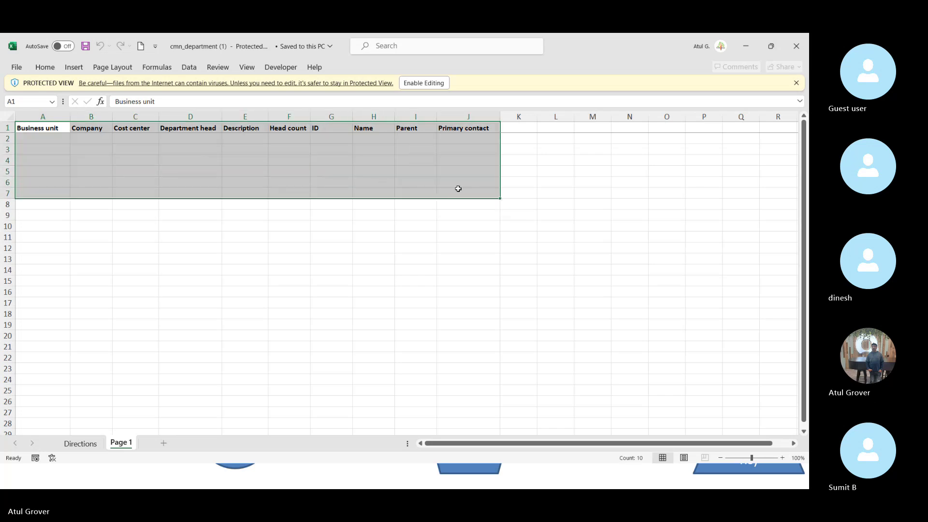
left_click(25, 128)
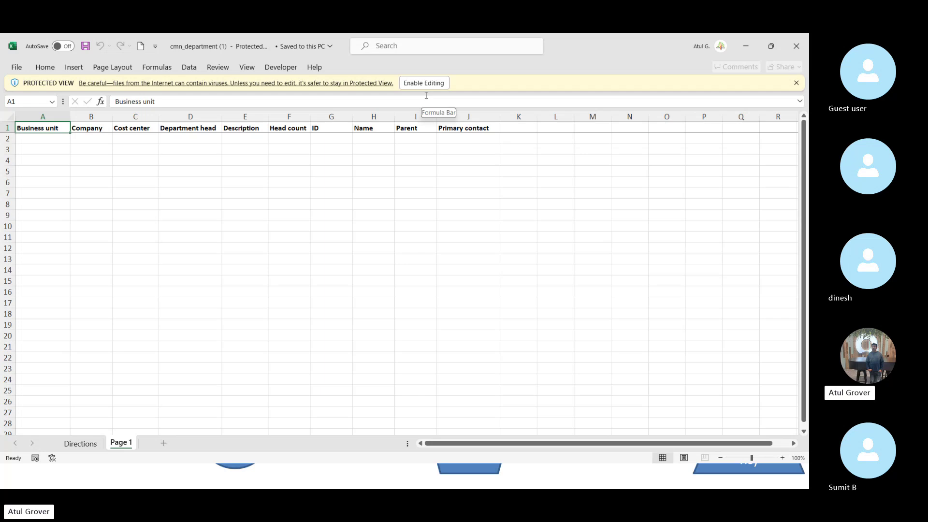
key("alt+Tab")
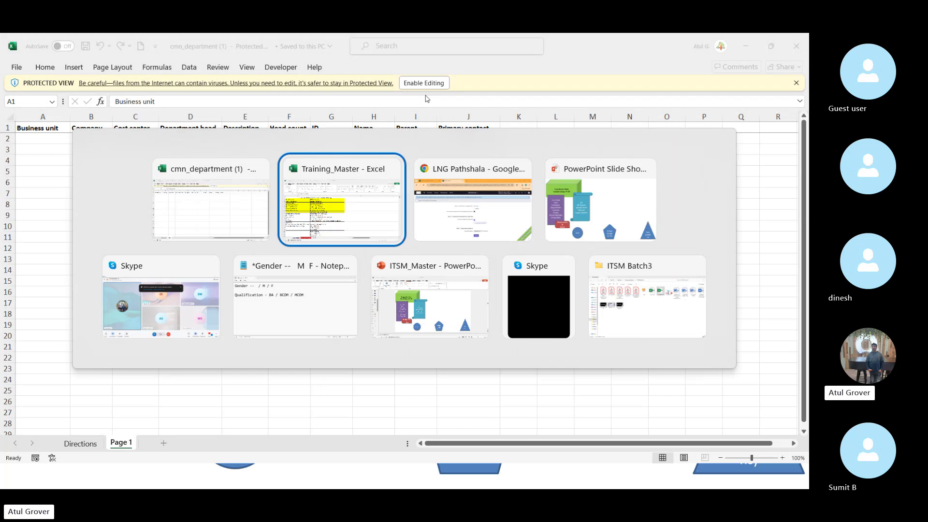
key("alt+Tab")
key("alt+Tab")
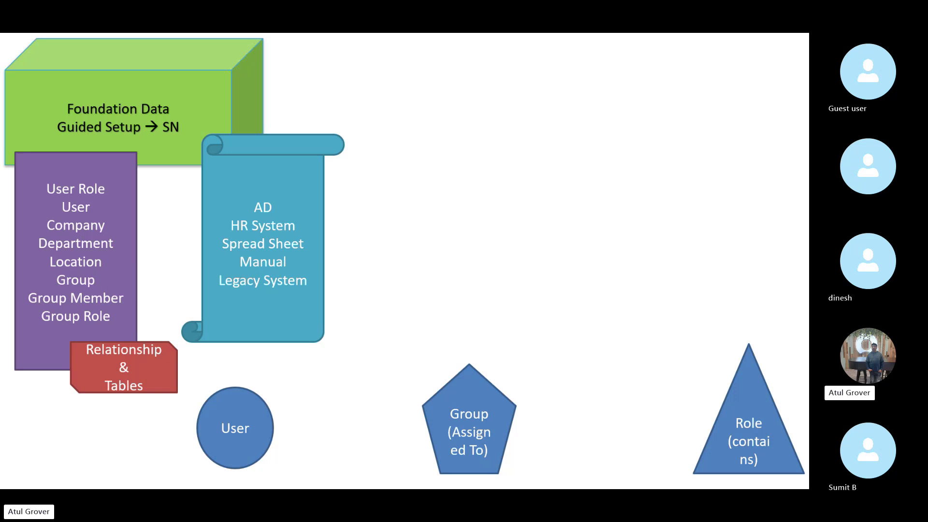
key("alt+Tab")
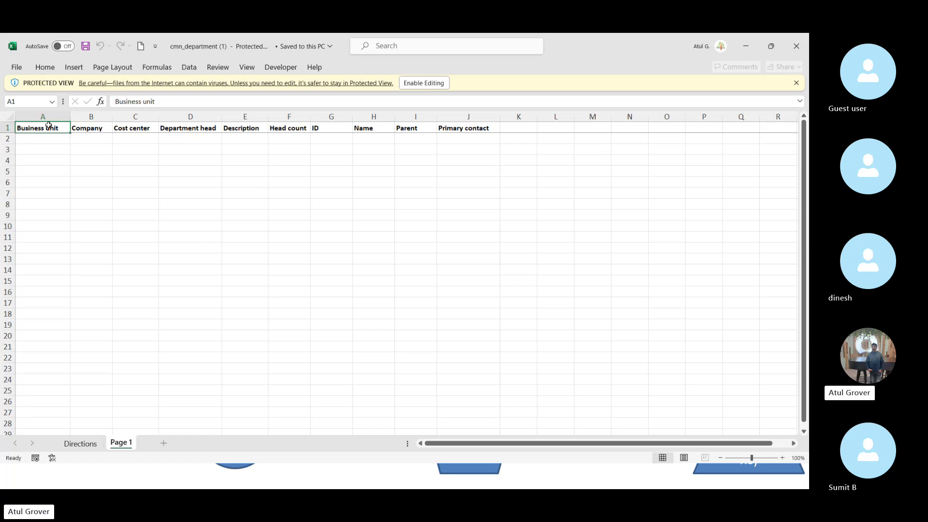
- Enable editing and fill the Business unit, Cost center, Department head and Name headers yellow
left_click(423, 83)
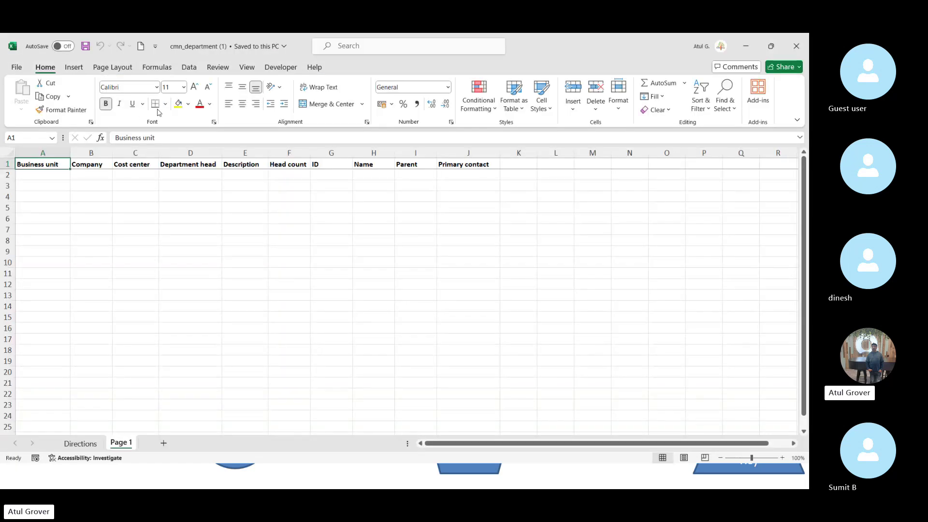
left_click(178, 104)
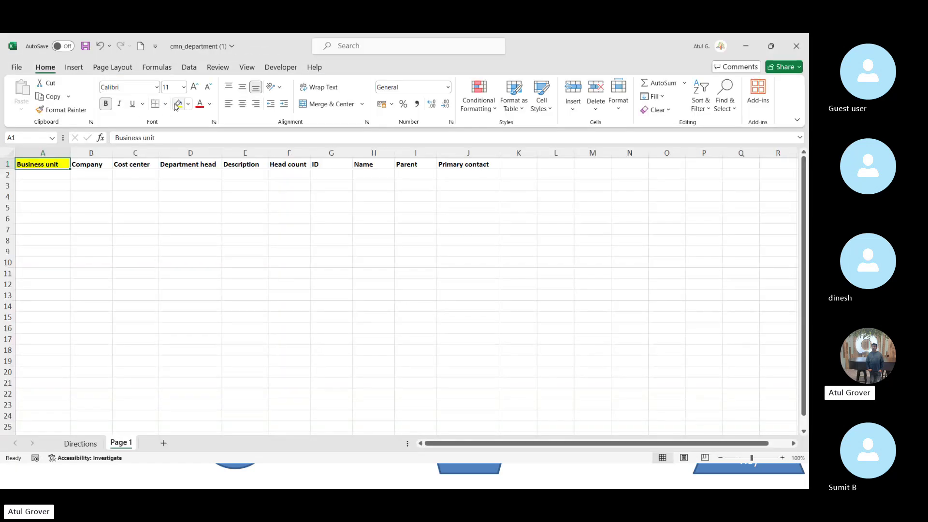
left_click(128, 166)
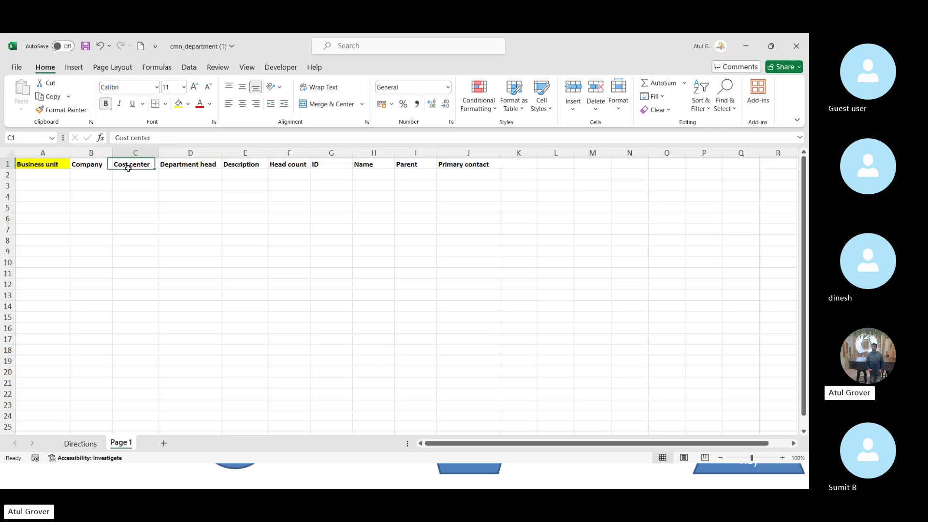
left_click(181, 105)
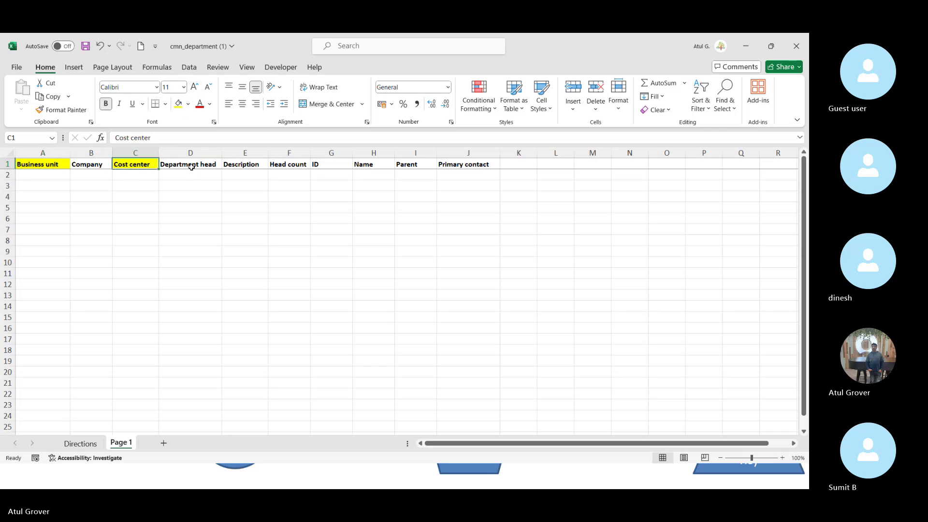
left_click(190, 167)
left_click(182, 106)
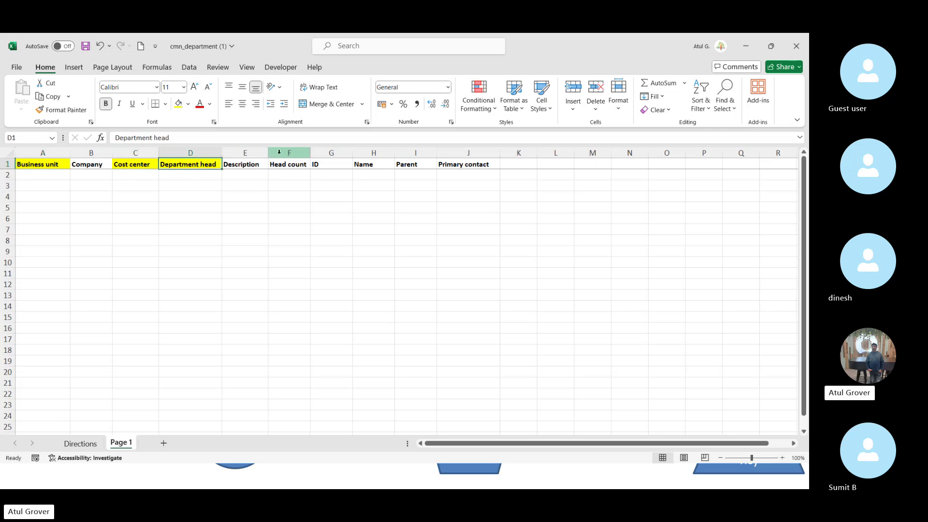
left_click(319, 164)
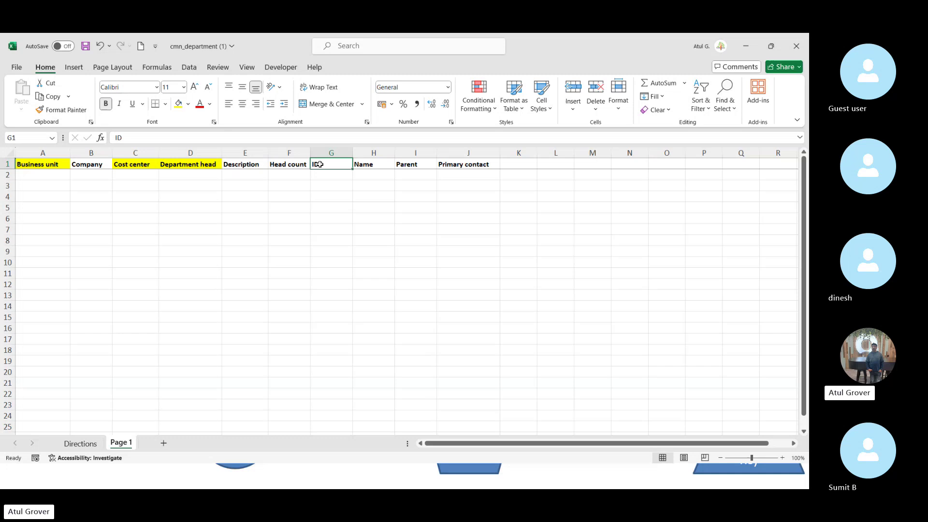
left_click(361, 163)
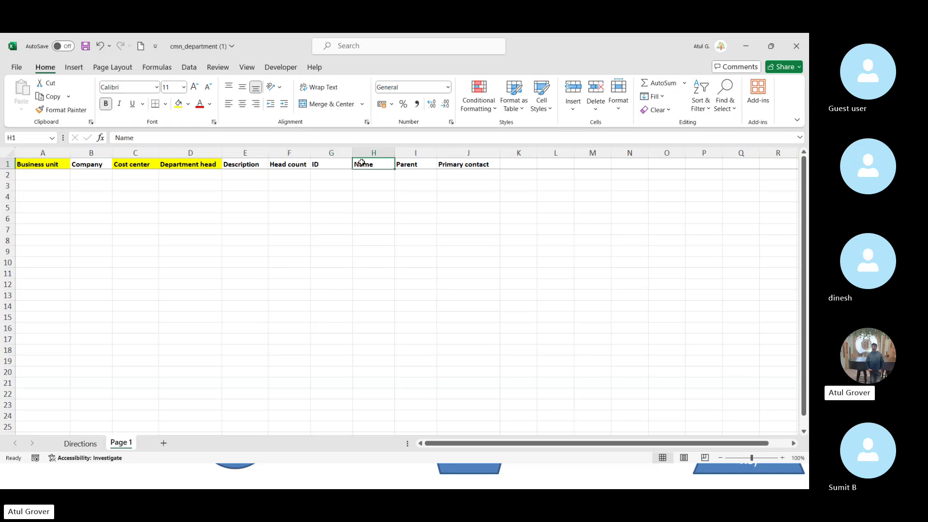
left_click(179, 104)
key("alt+Tab")
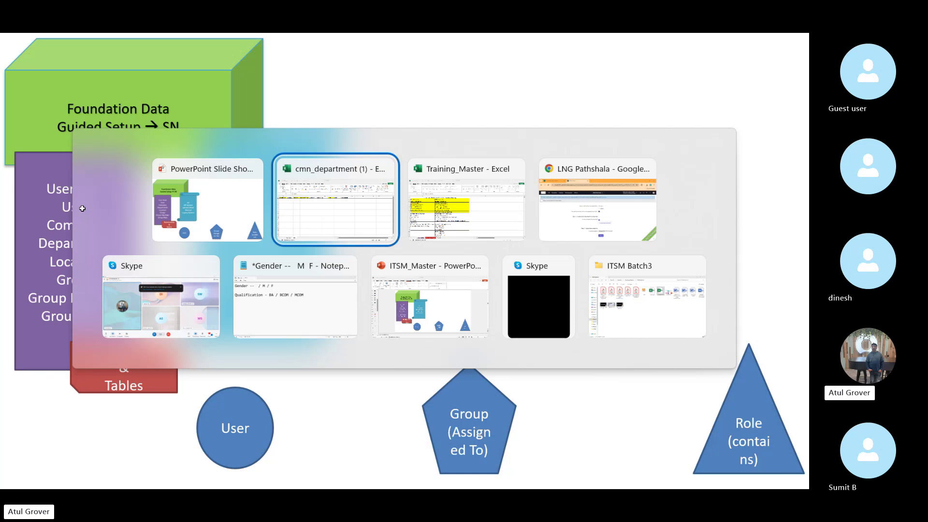
- Switch from the slide show back to ServiceNow's 'Import external data into Department' page
key("alt+Tab")
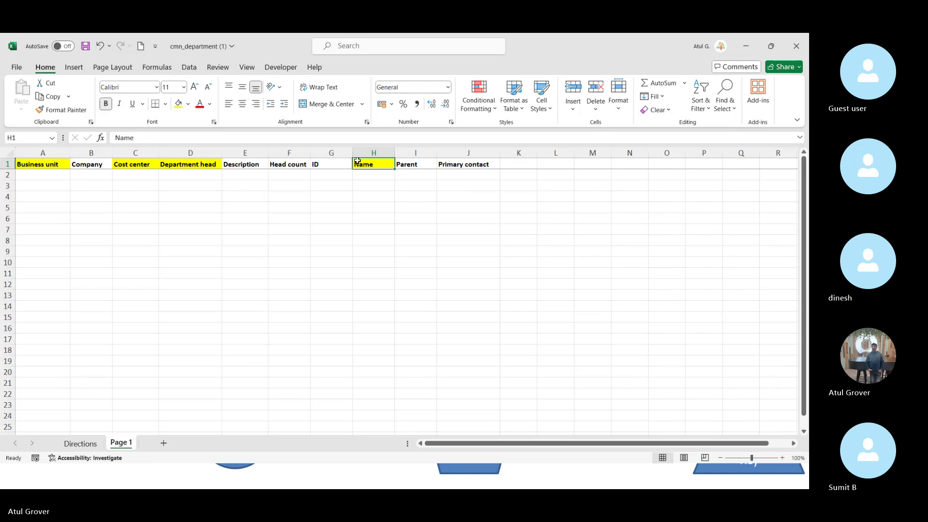
key("alt+Tab")
key("alt+Tab")
key("alt+Tab")
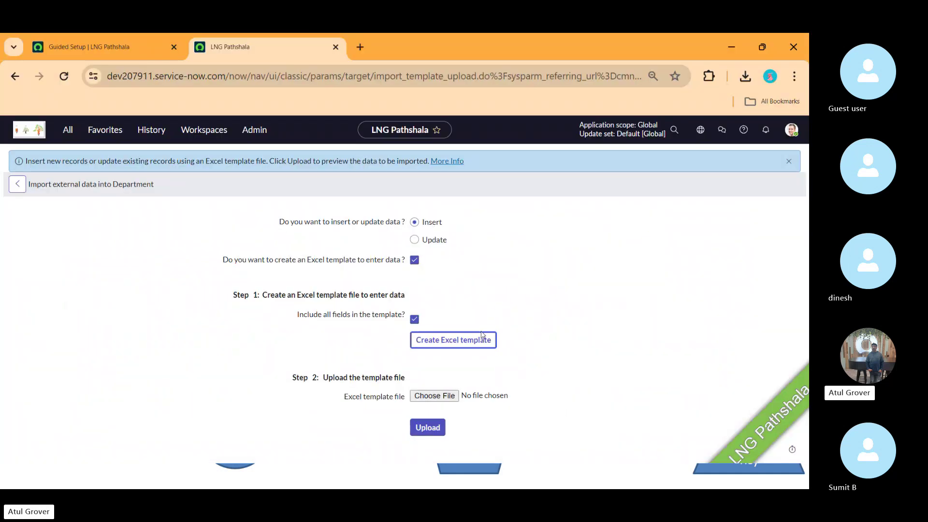
- Review Departments Step 1 on the Guided Setup tab, then return to the cmn_department workbook
left_click(90, 46)
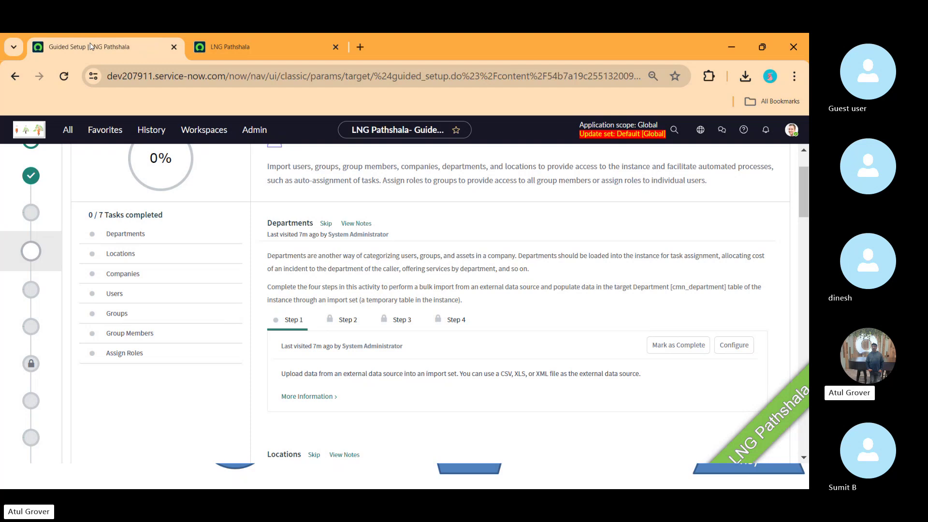
key("alt+Tab")
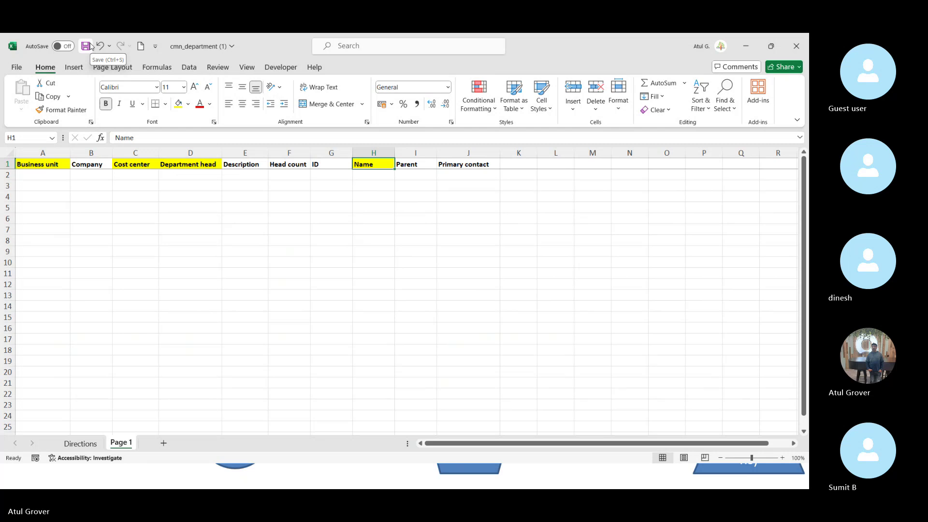
- In the cmn_department workbook, enter business unit LNG in A2 and cost center LNG1234 in row 2
key("alt+Tab")
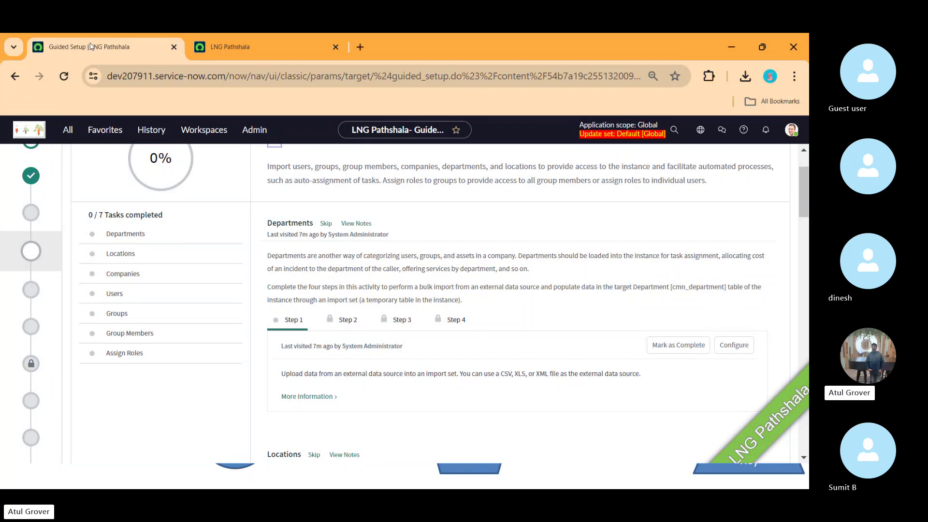
key("alt+Tab")
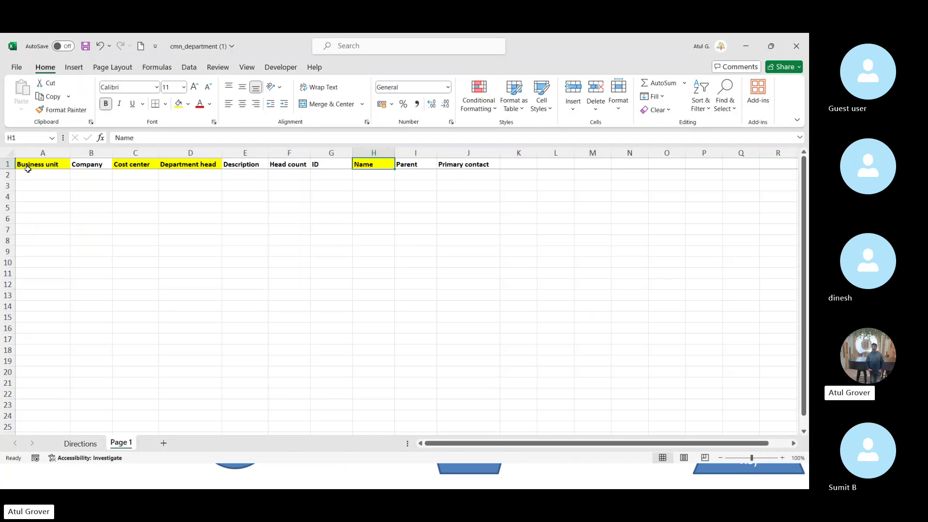
left_click(30, 174)
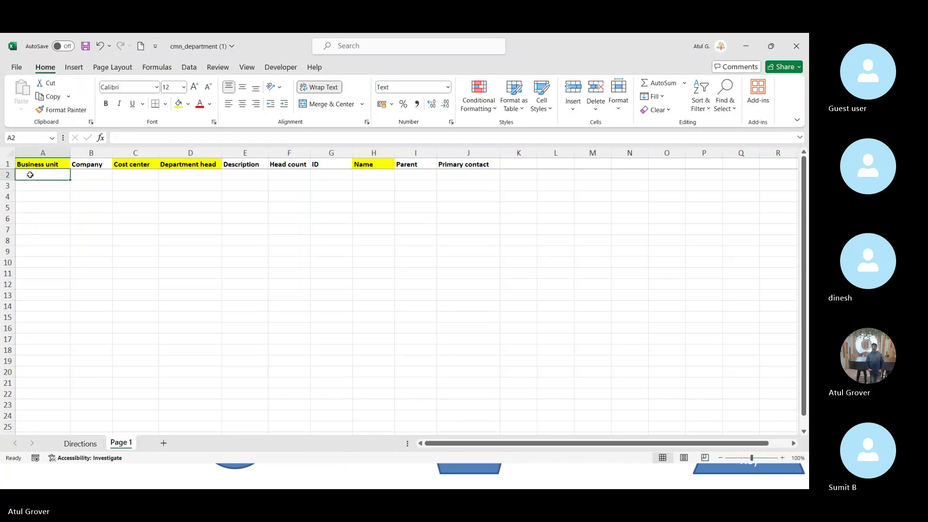
type("LN")
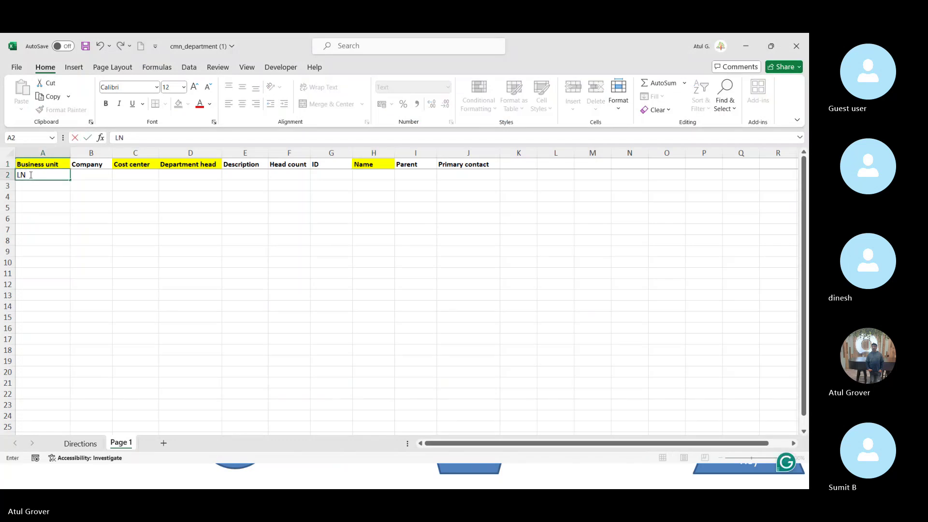
key("Tab")
key("Tab")
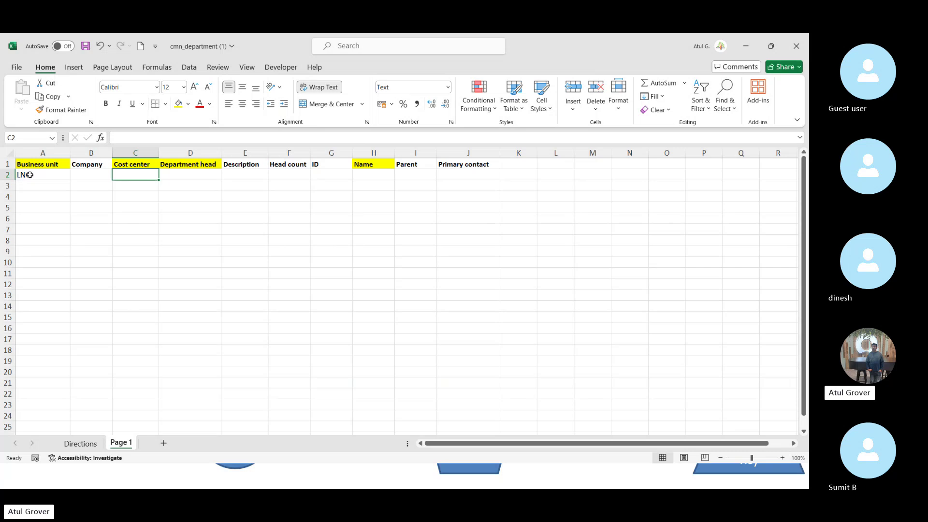
type("LNG1234")
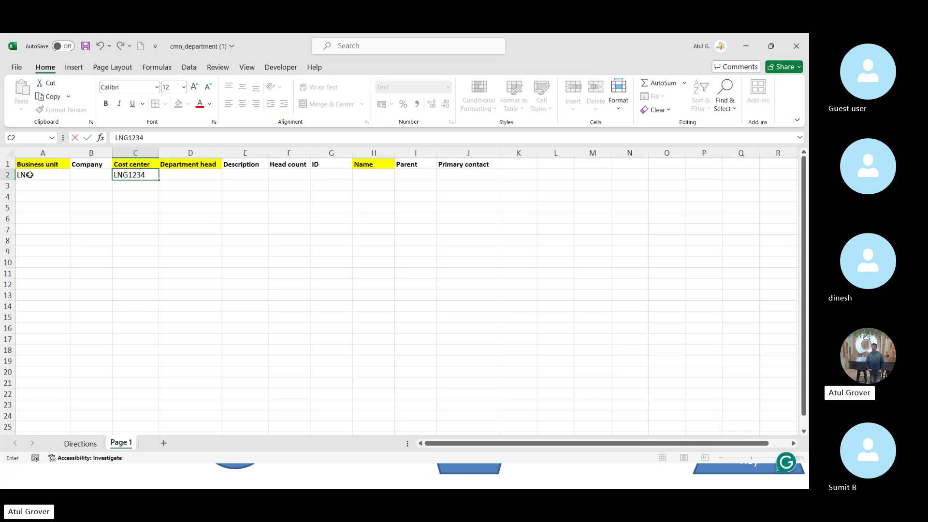
- Add the department head's name in D2 and Name Training in H2, then save the workbook
left_click(179, 179)
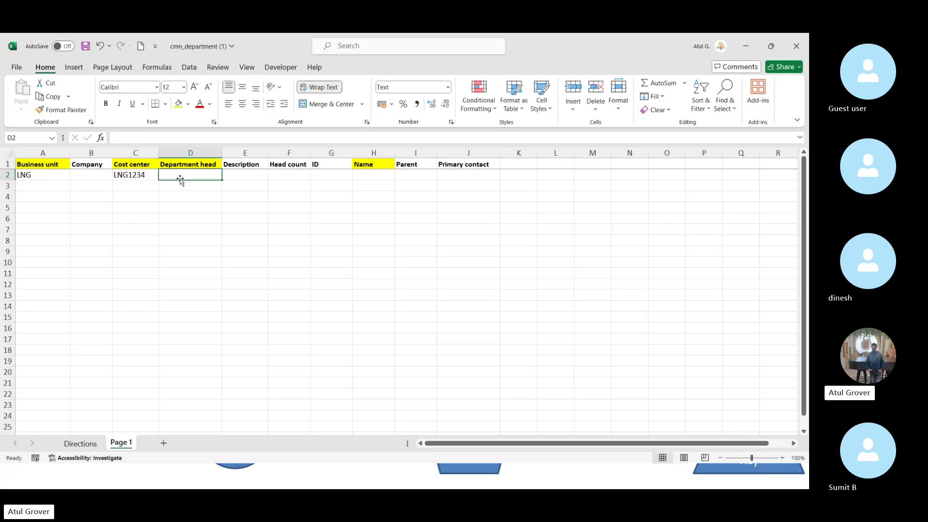
type("Anish")
key("Tab")
key("Tab")
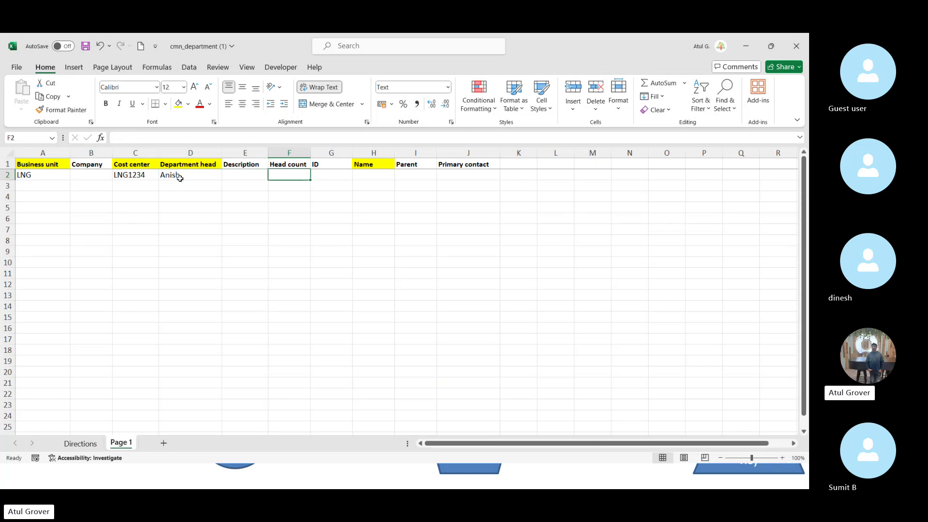
key("Tab")
key("Tab")
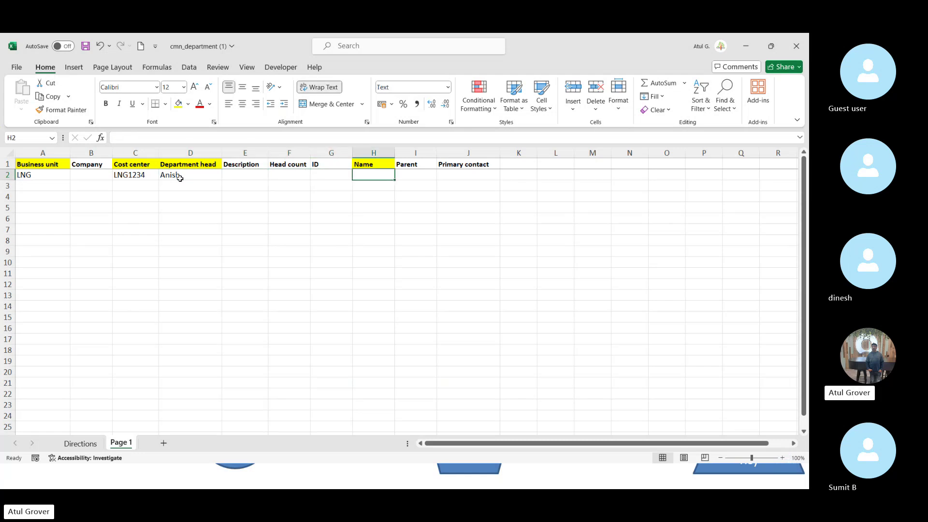
type("Training")
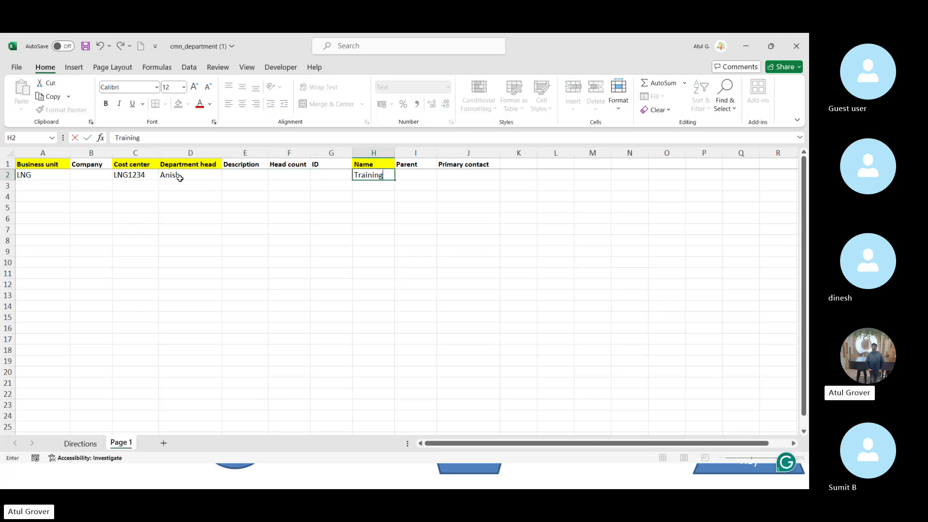
left_click(86, 46)
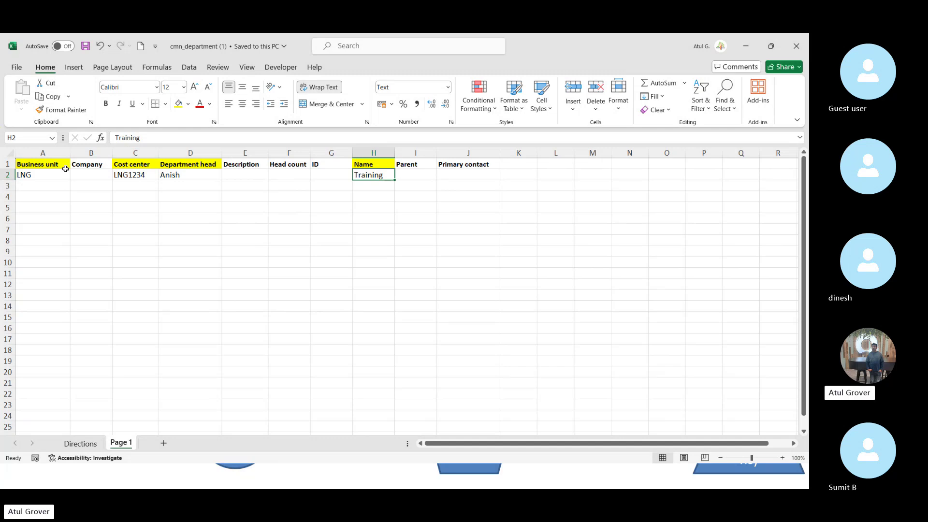
left_click(136, 168)
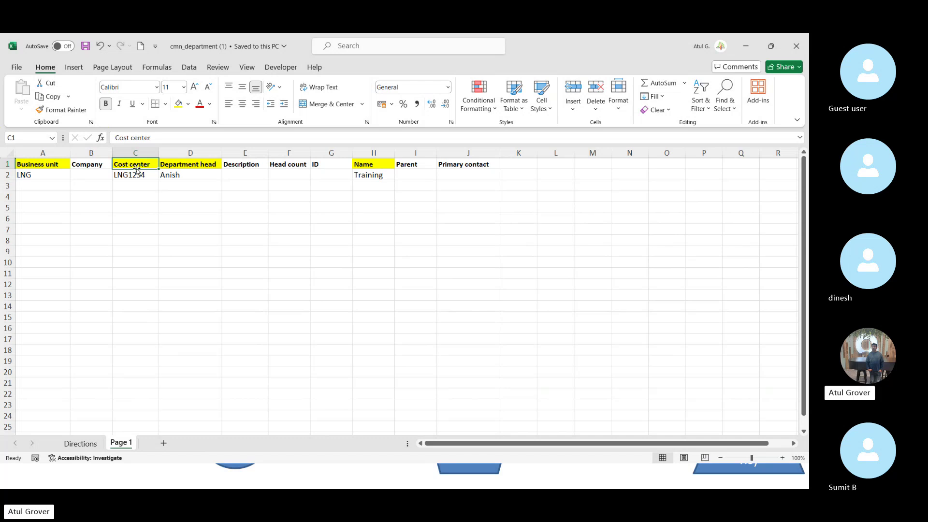
- Switch from Excel to the PowerPoint Foundation Data slide, then bring the Skype call window forward
key("alt+Tab")
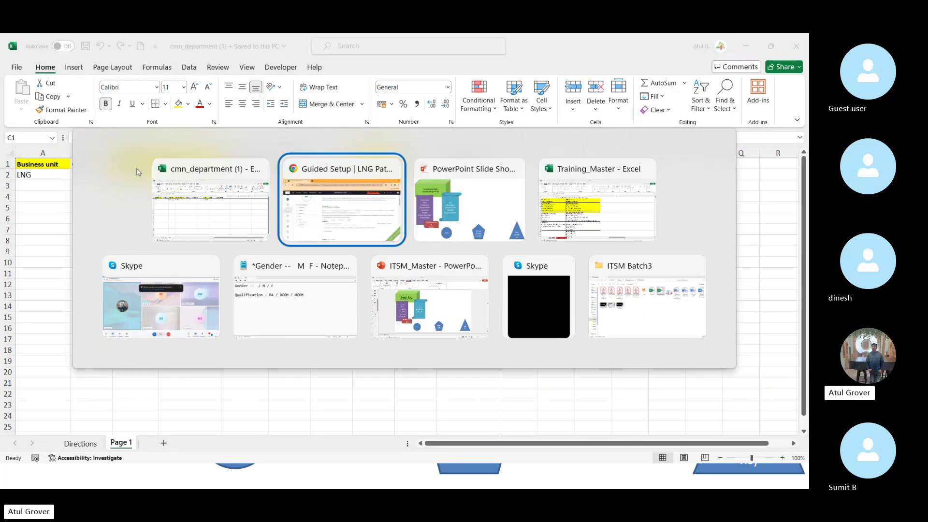
key("alt+Tab")
key("alt+Tab")
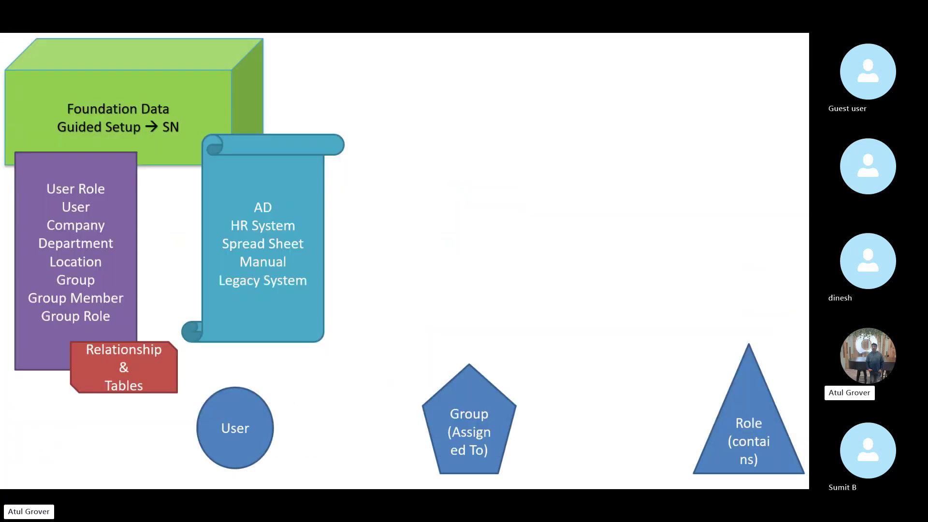
key("alt+Tab")
key("Down")
key("Left")
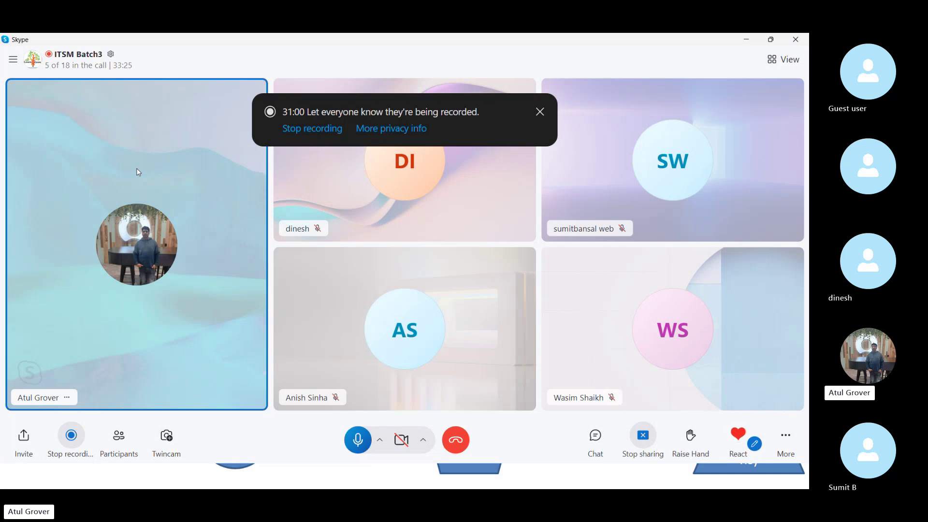
- Switch between the Skype call and the cmn_department workbook showing saved row 2
key("alt+Tab")
key("alt+Tab")
key("alt+Tab")
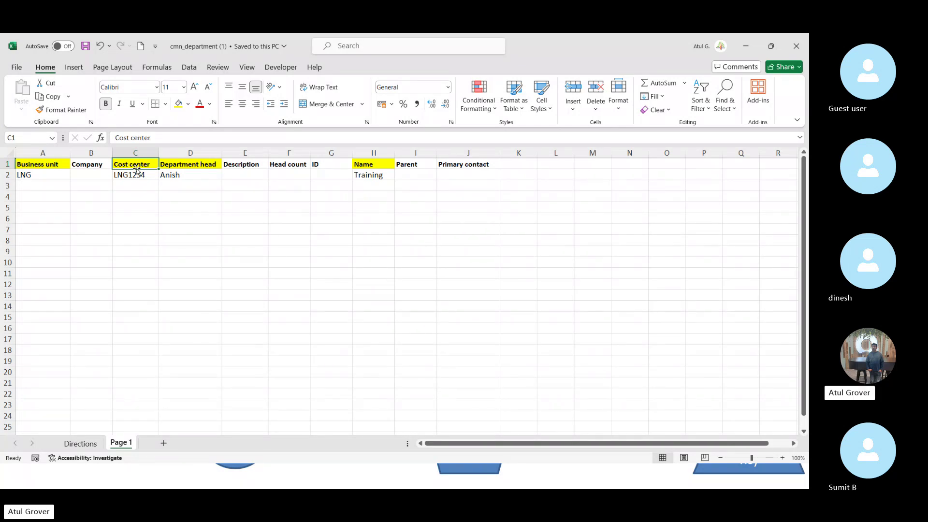
key("alt+Tab")
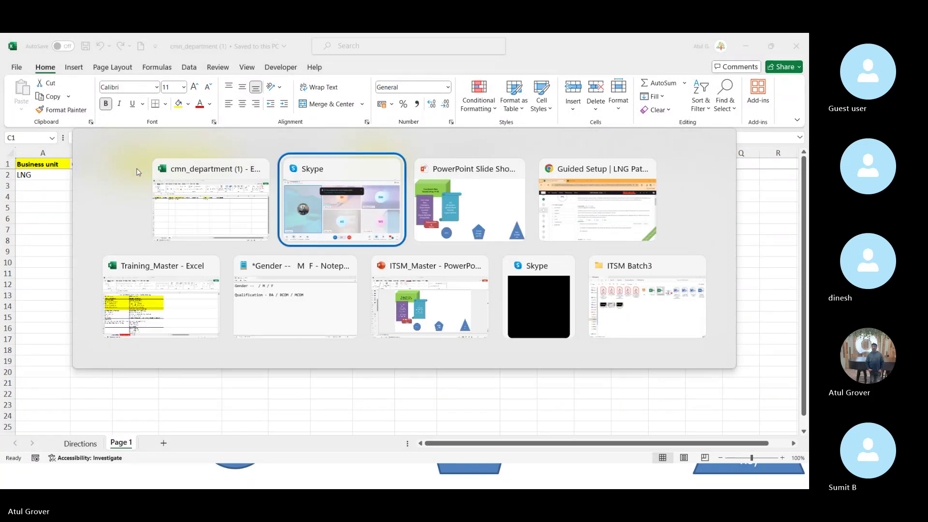
- Switch from the cmn_department sheet back to the Foundation Data Guided Setup slide show
key("alt+Tab")
key("alt+Tab")
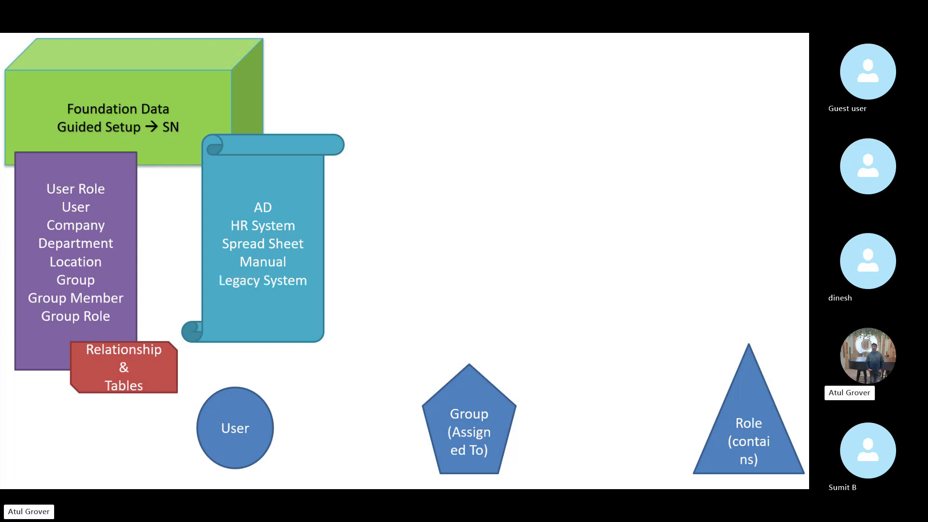
key("alt+Tab")
key("alt+Tab")
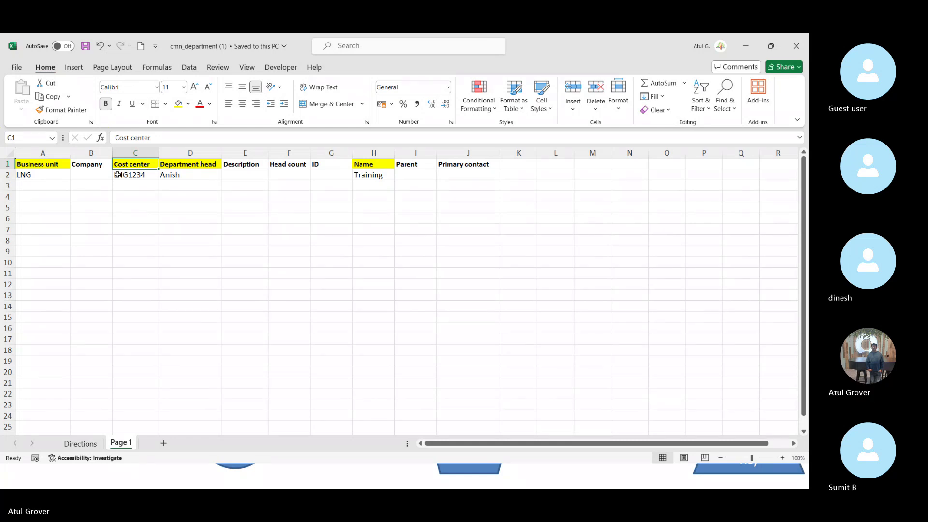
key("alt+Tab")
key("alt+Tab")
key("alt+Tab")
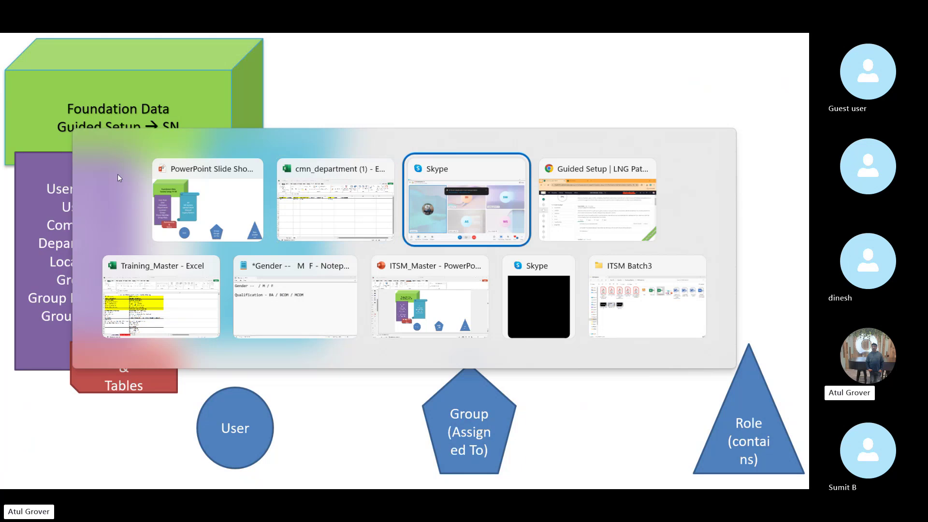
key("alt+Tab")
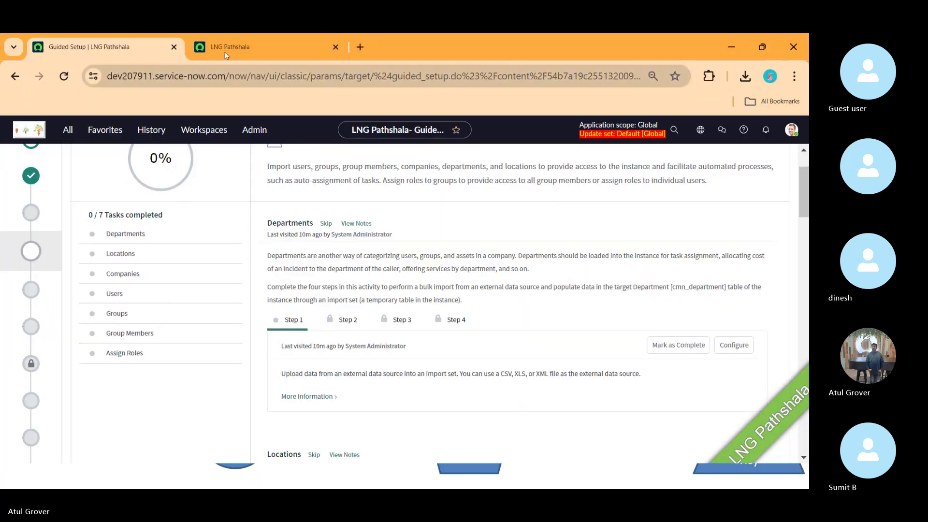
- Go back from the import page to the Departments list and start a new Department record
left_click(235, 46)
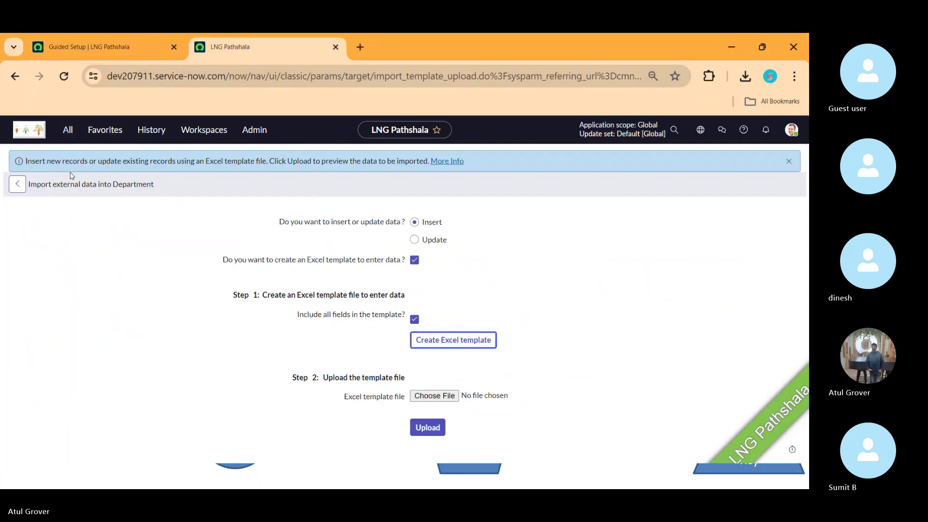
left_click(16, 188)
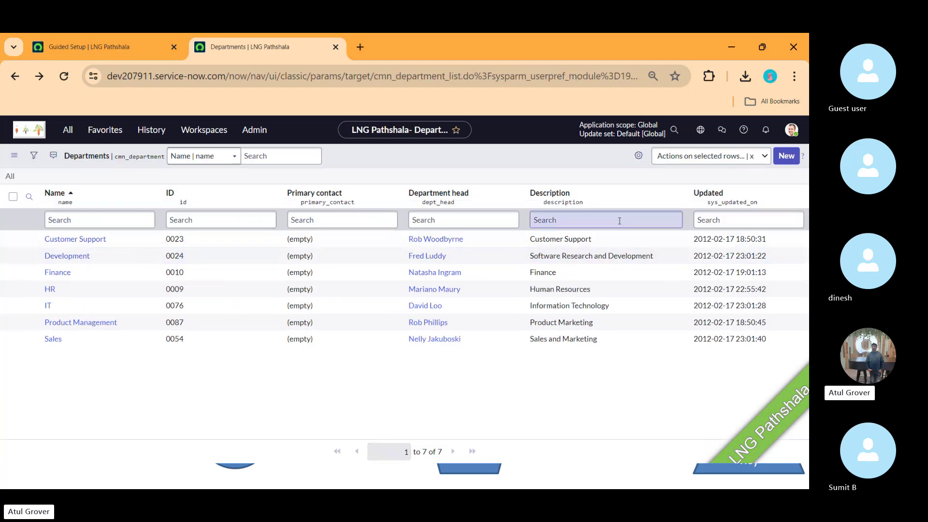
left_click(782, 155)
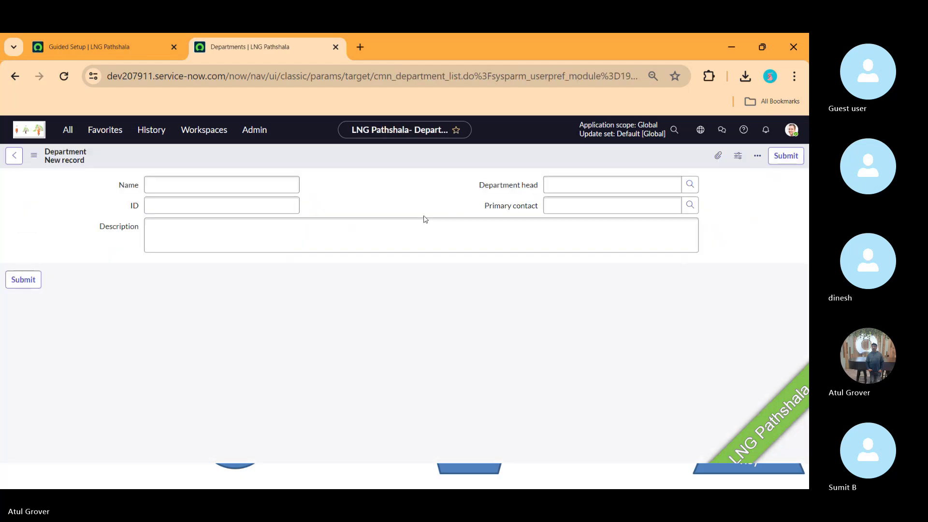
- Open the Department form header's Configure menu to reach the form layout options
right_click(467, 157)
right_click(425, 159)
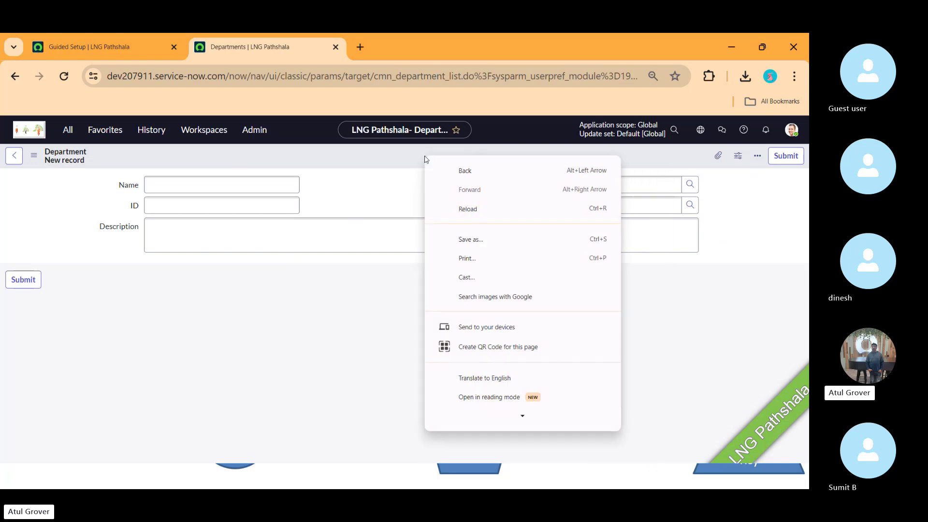
left_click(377, 177)
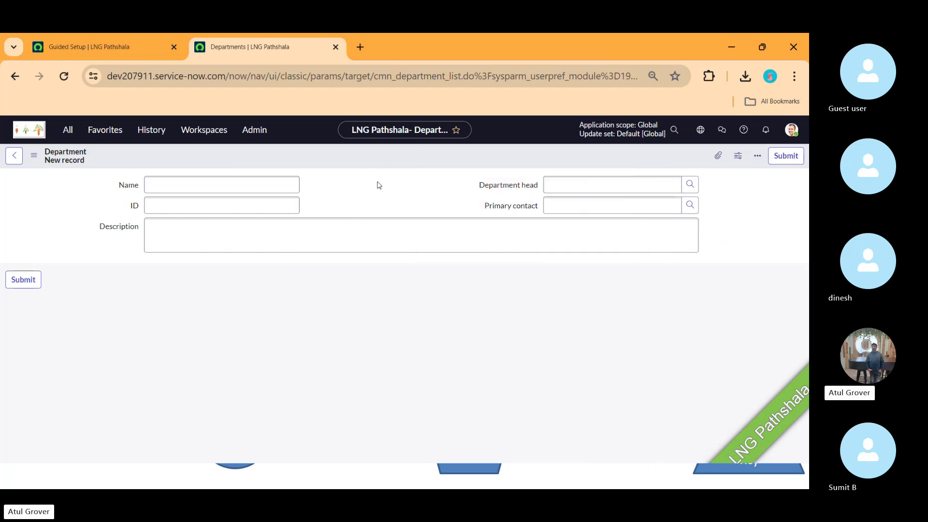
right_click(381, 162)
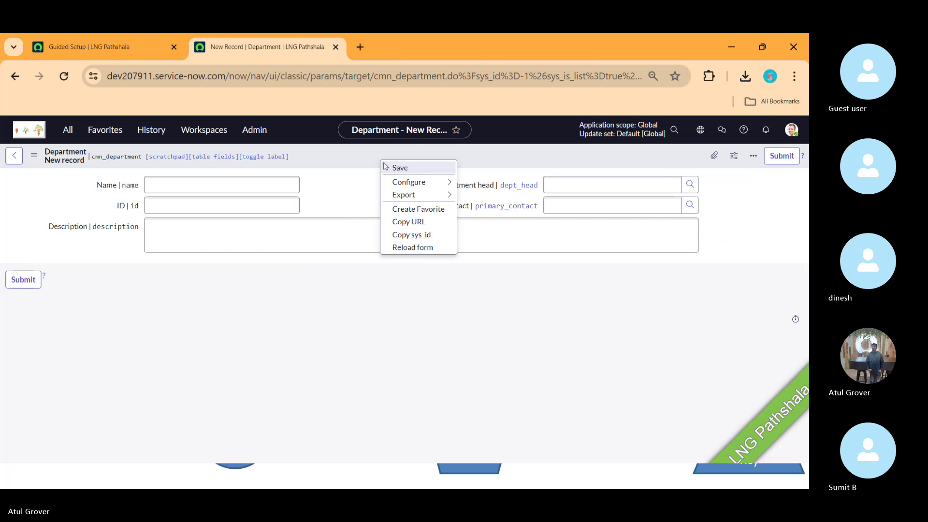
mouse_move(428, 184)
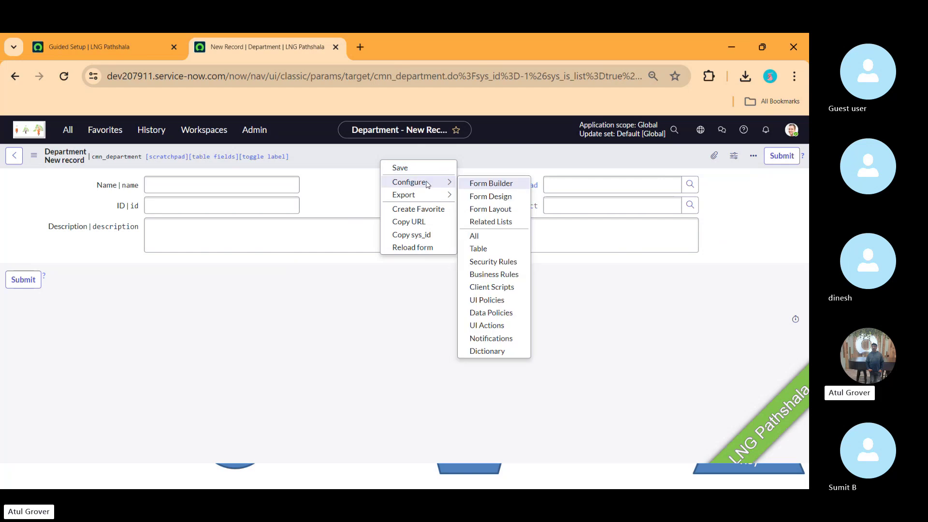
left_click(482, 210)
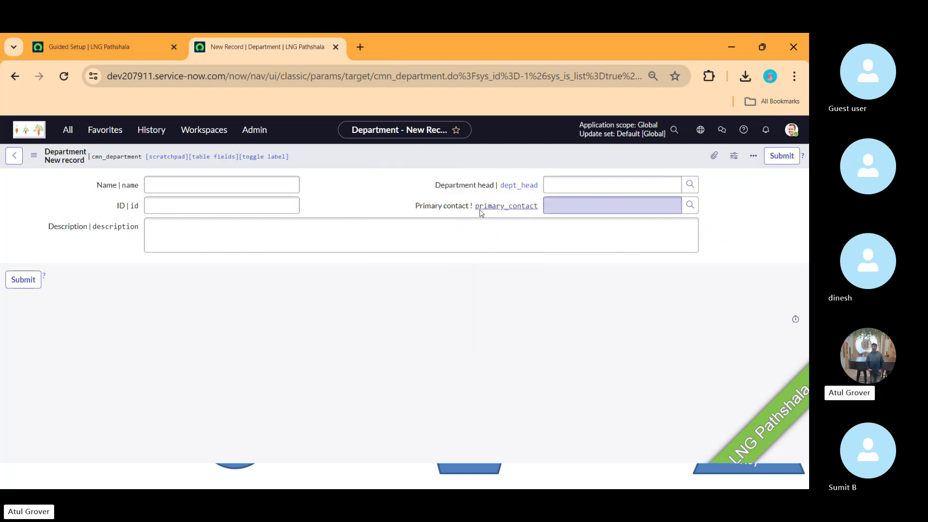
- Add Cost center to the Department form layout, move it up three places below Department head, and save
left_click(214, 213)
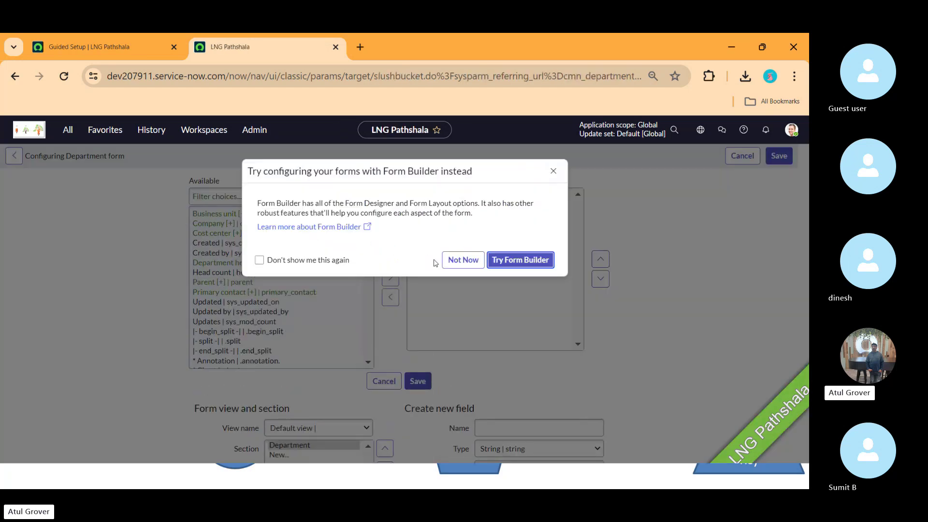
left_click(463, 260)
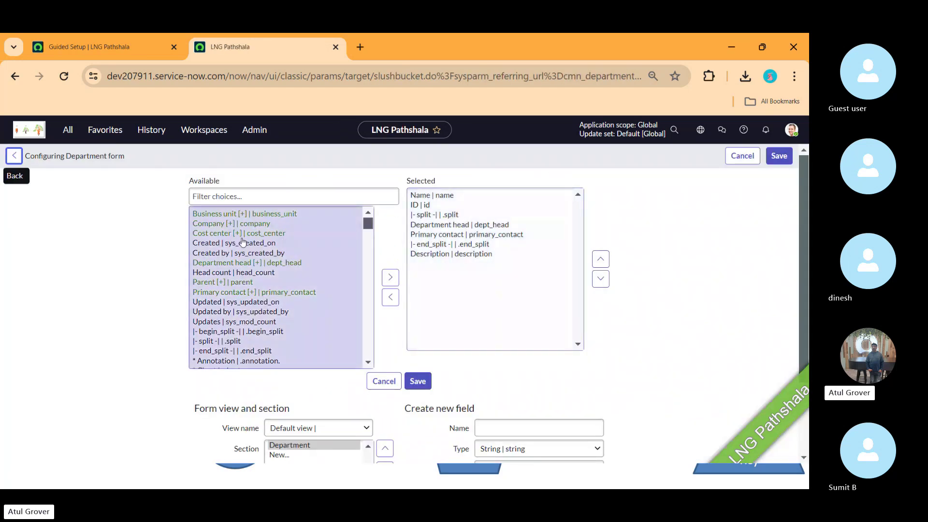
left_click(225, 233)
left_click(391, 287)
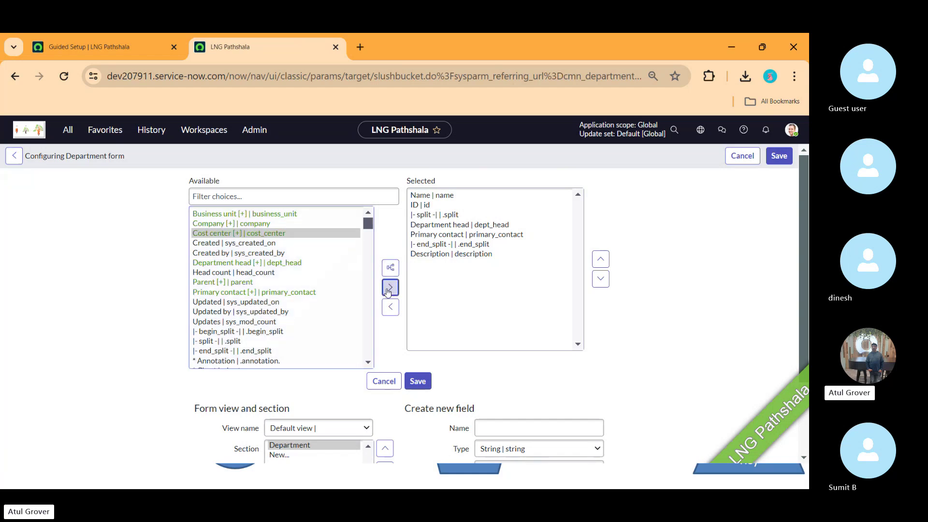
left_click(599, 260)
left_click(600, 260)
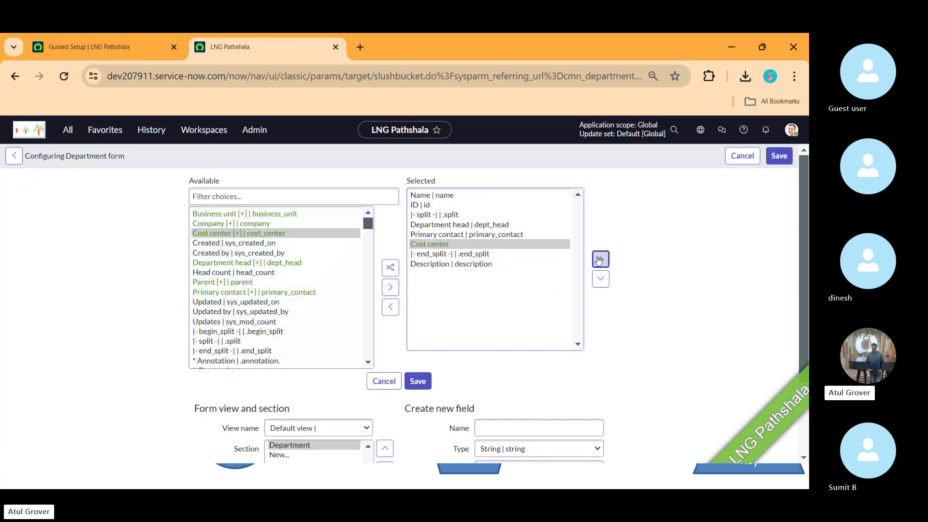
left_click(600, 260)
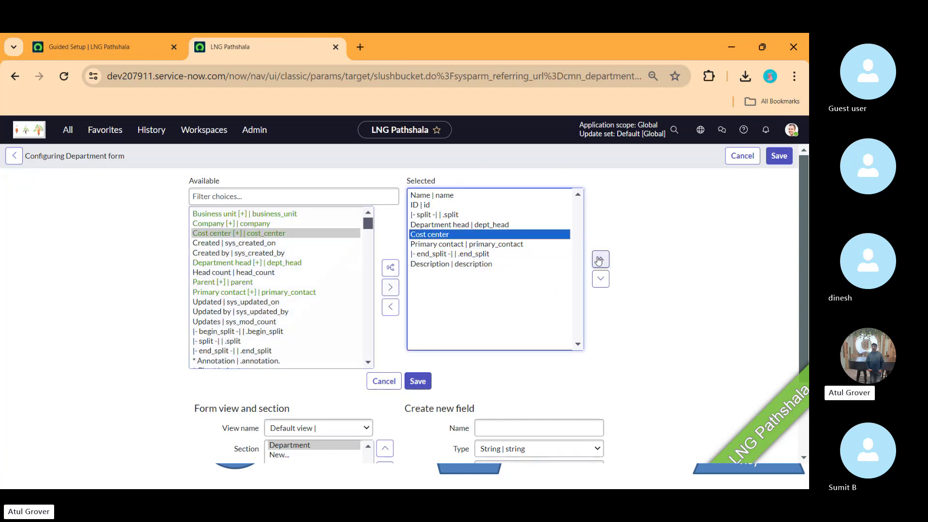
left_click(773, 162)
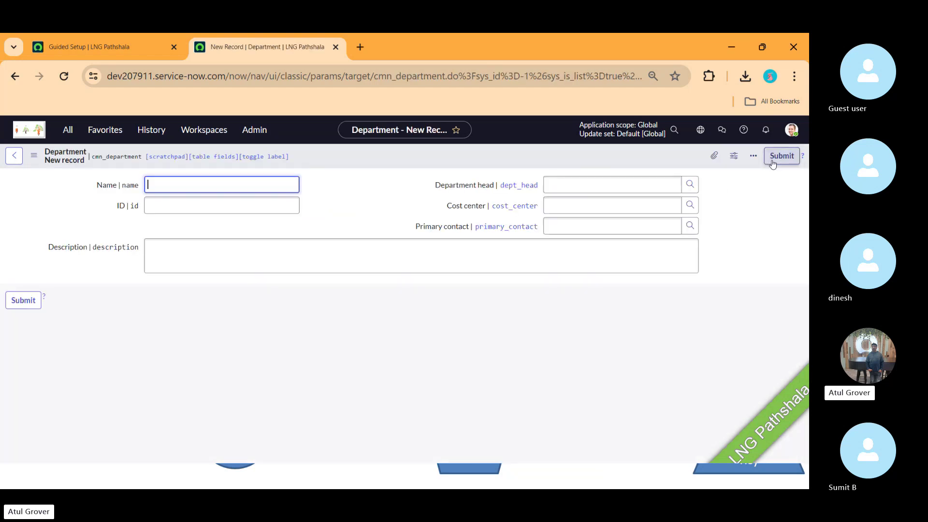
left_click(587, 205)
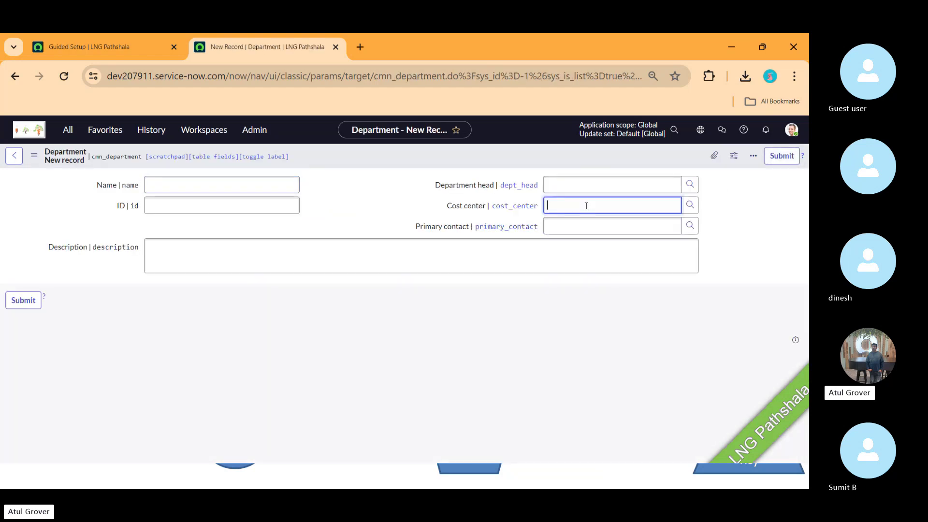
right_click(472, 212)
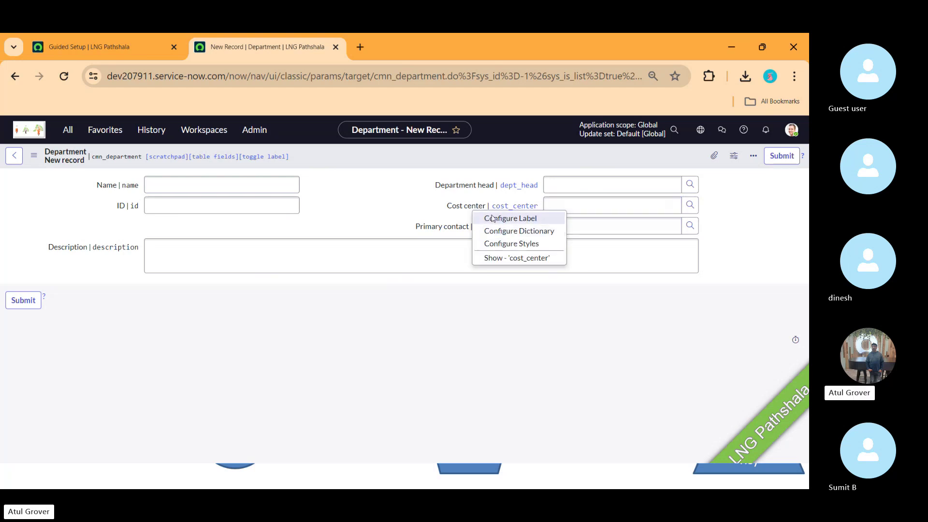
left_click(493, 219)
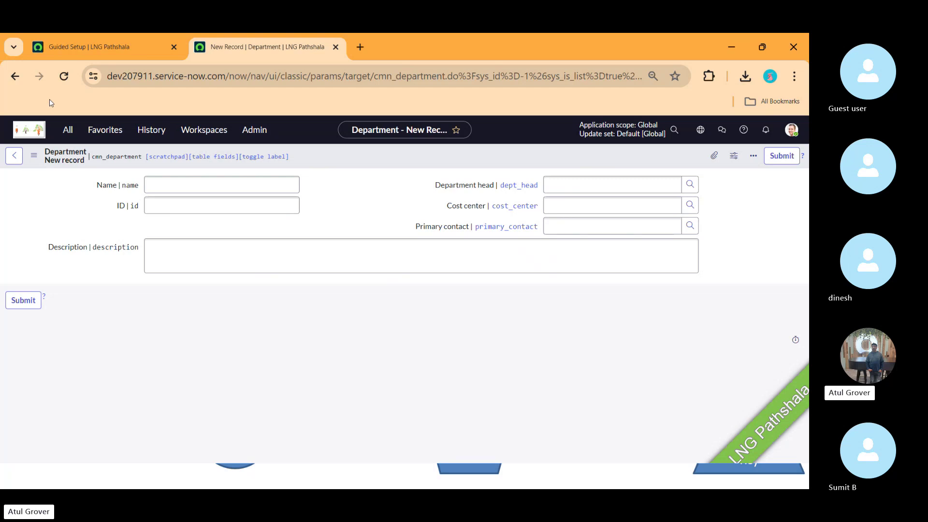
left_click(15, 76)
double_click(476, 207)
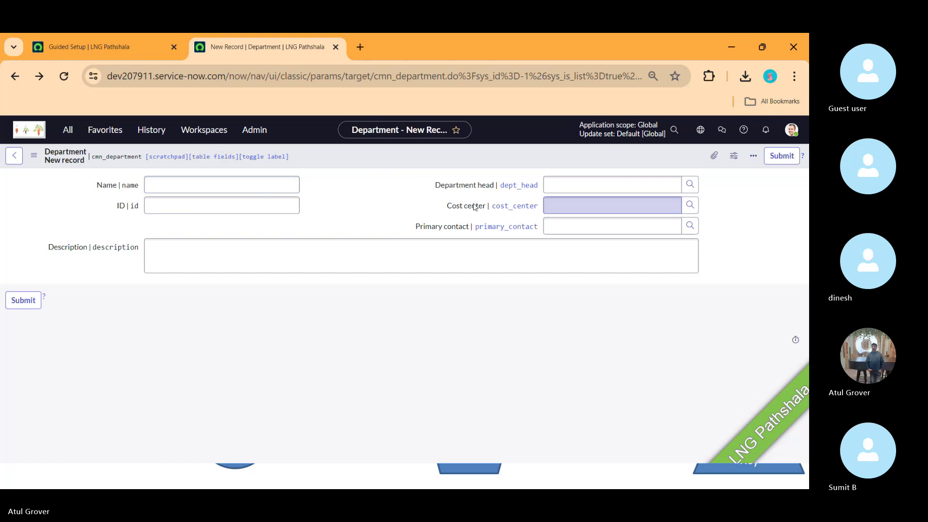
left_click(520, 224)
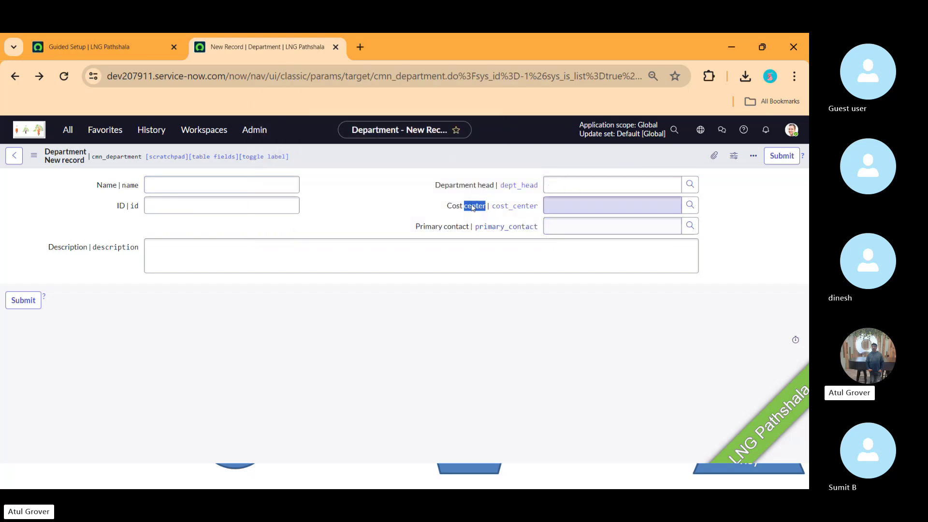
right_click(460, 206)
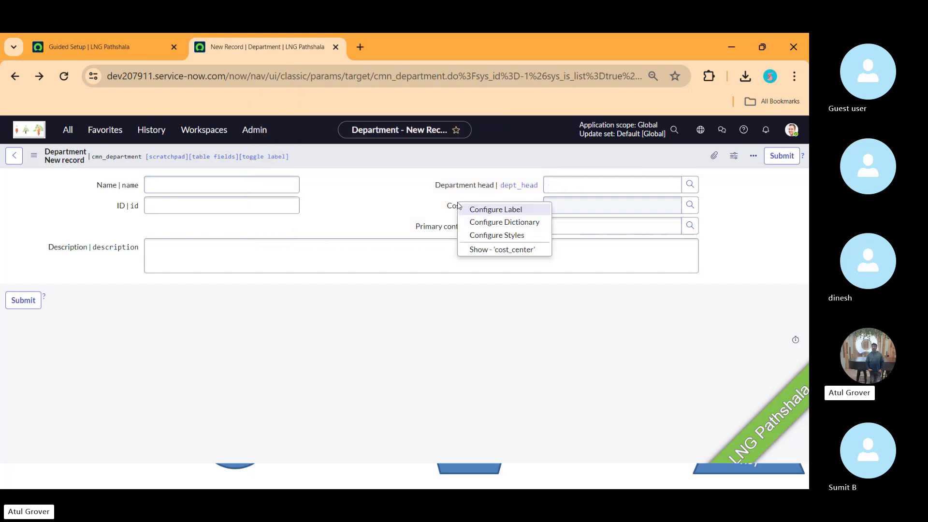
left_click(486, 250)
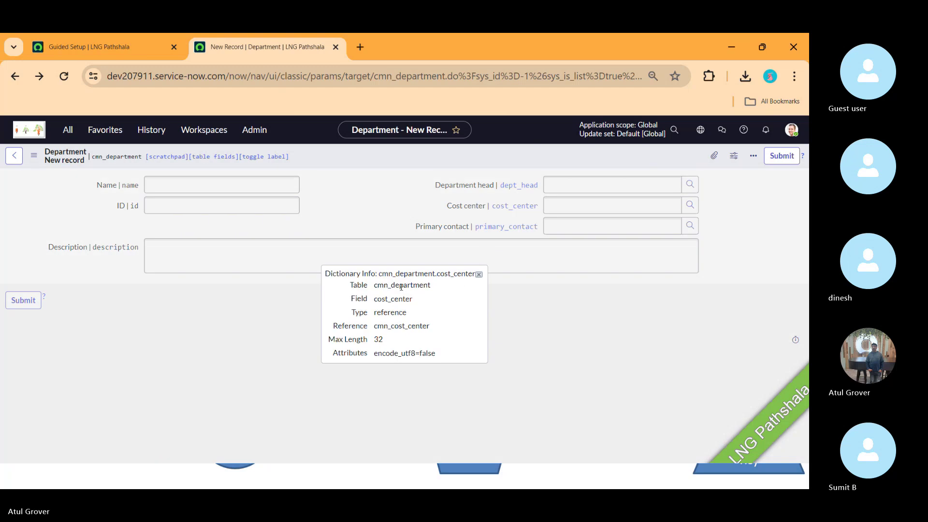
left_click_drag(375, 285, 444, 284)
left_click(426, 299)
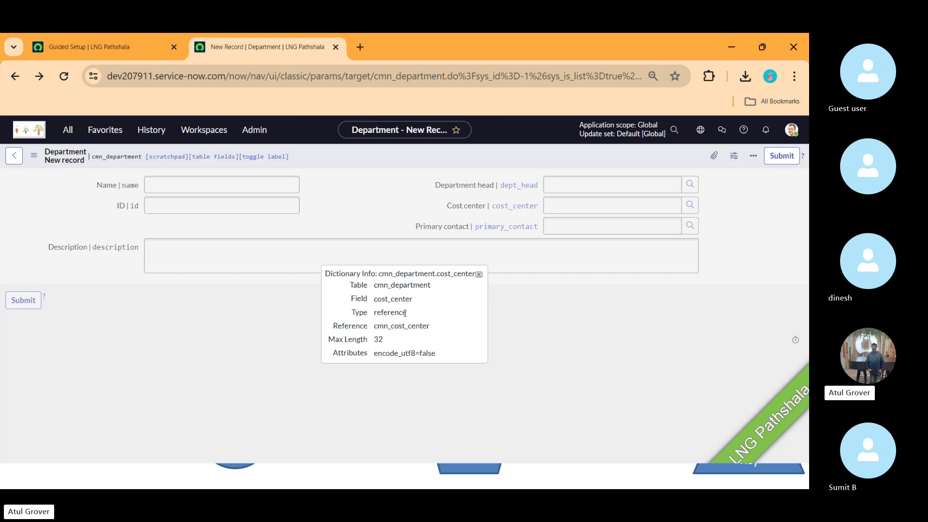
left_click_drag(375, 327, 439, 329)
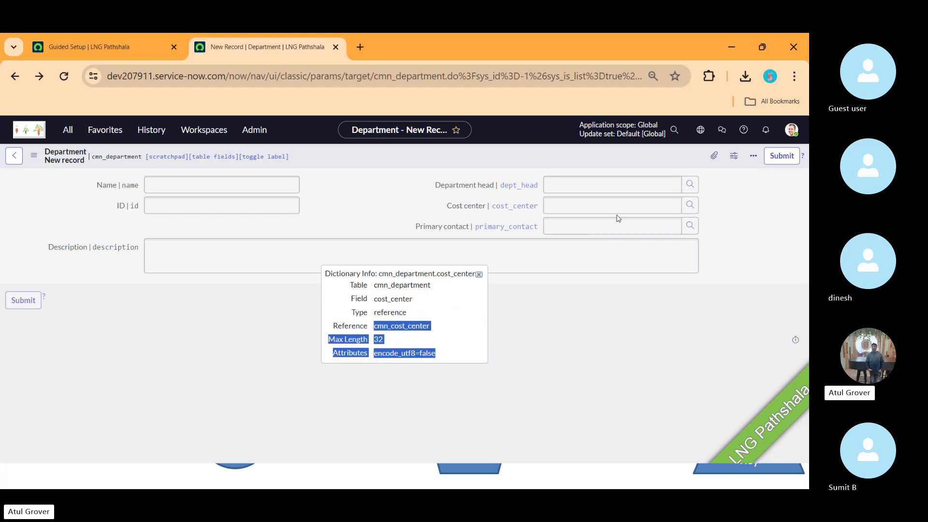
left_click(605, 333)
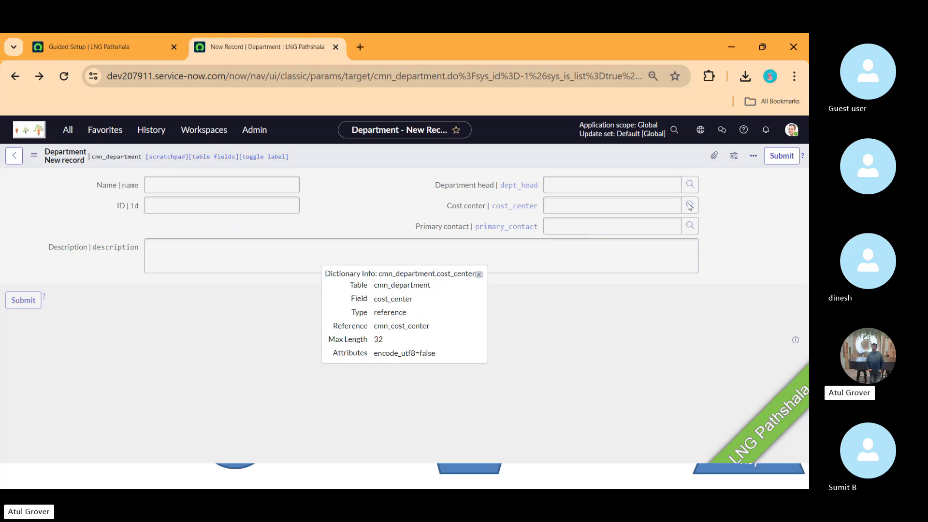
- Dismiss Dictionary Info, start a new Cost Center from the Cost center lookup, then close that window
left_click(479, 274)
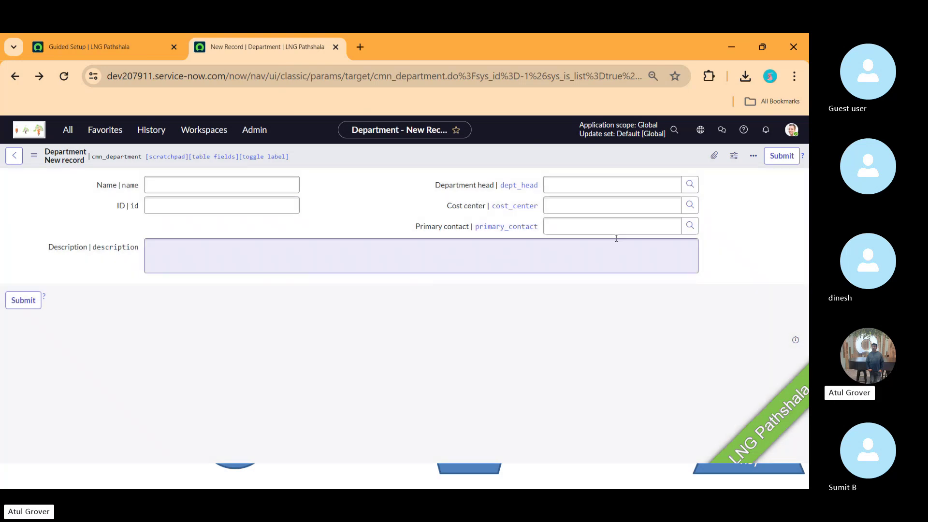
left_click(690, 205)
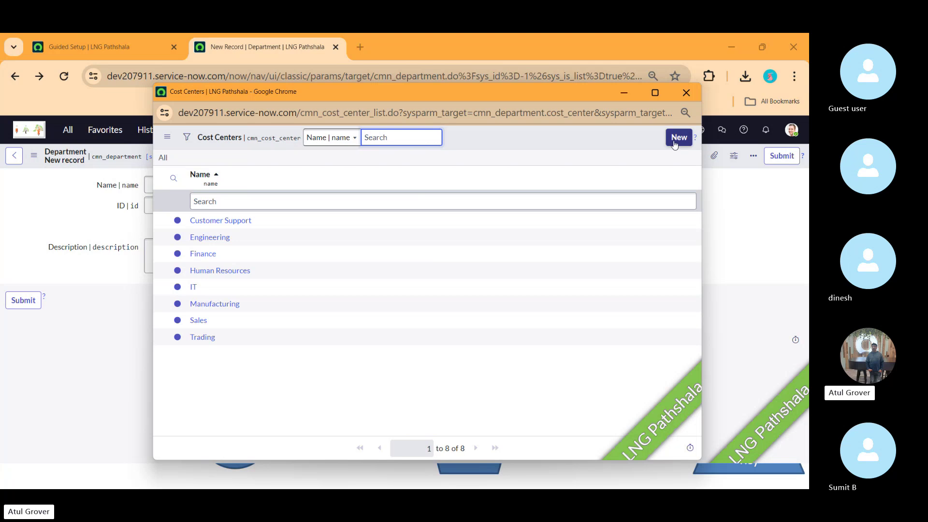
left_click(678, 138)
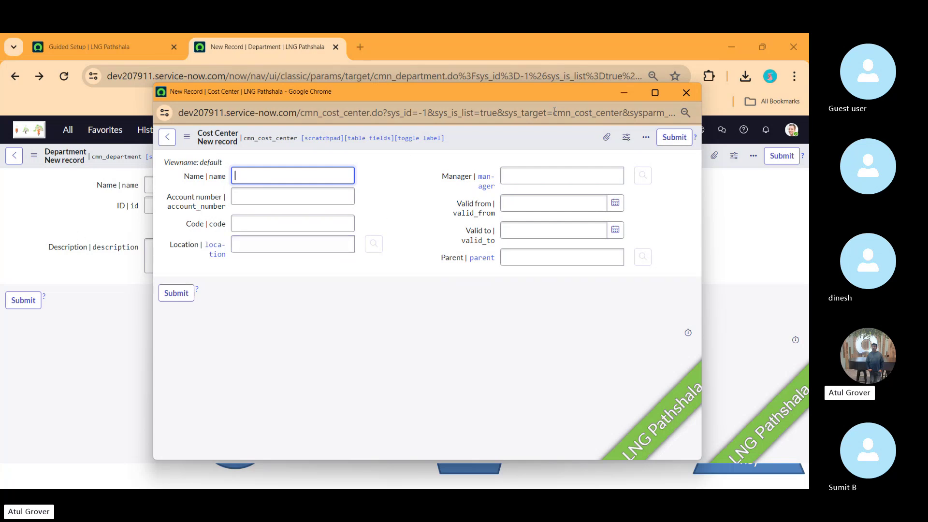
left_click(687, 93)
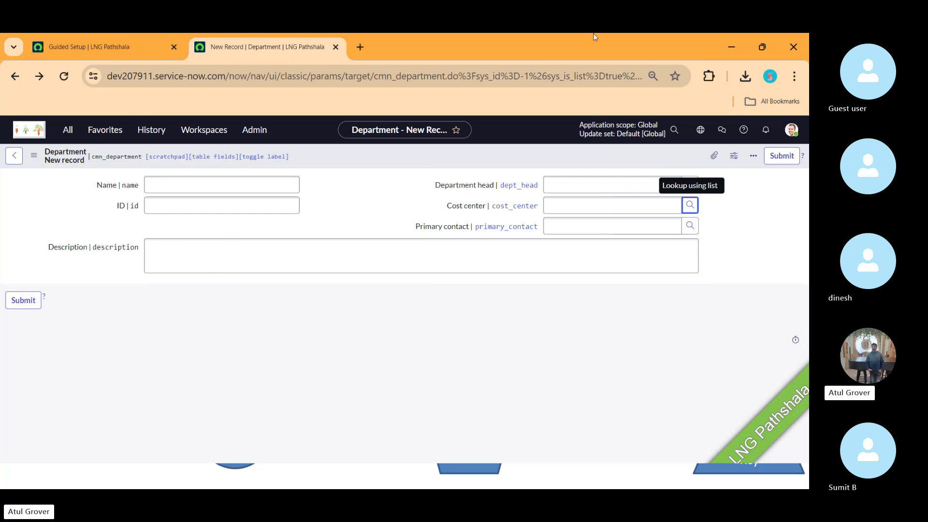
- Open the Load Data upload form for Departments Step 1 from the guided setup
left_click(118, 49)
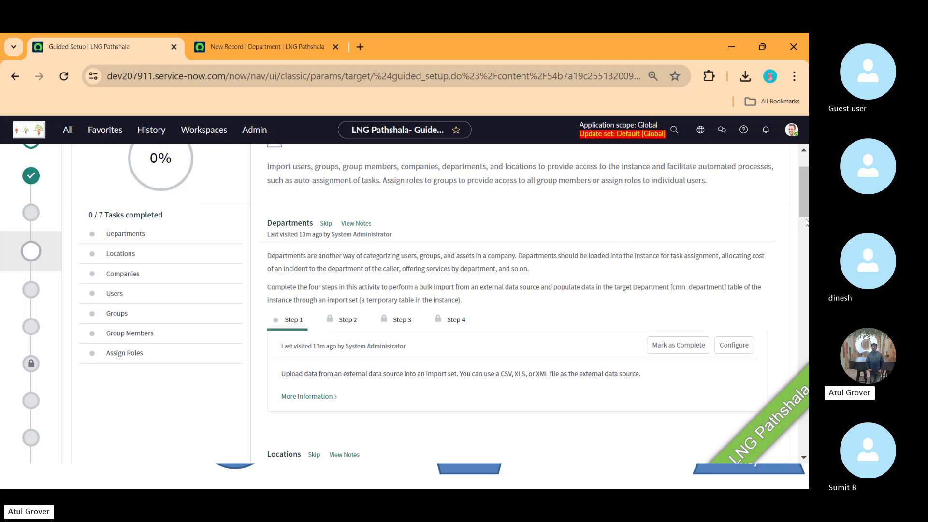
scroll(805, 217, "down", 3)
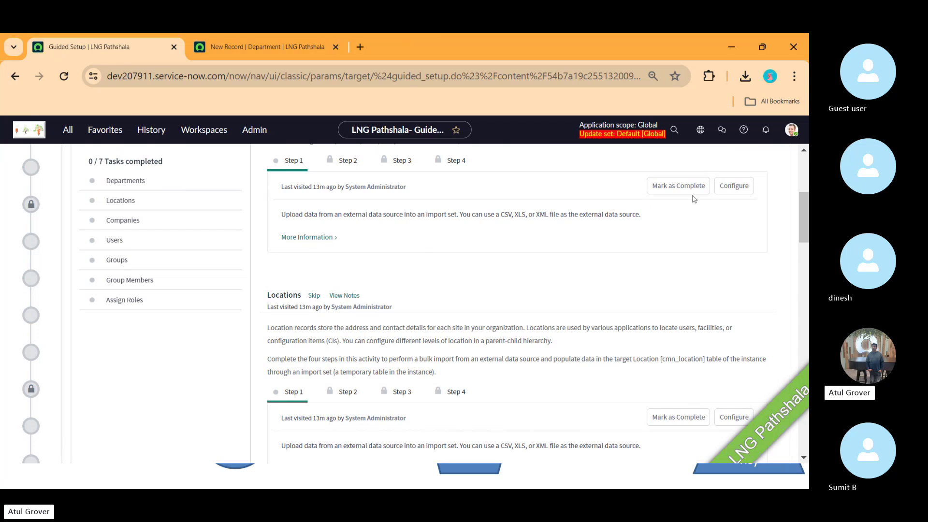
left_click(731, 186)
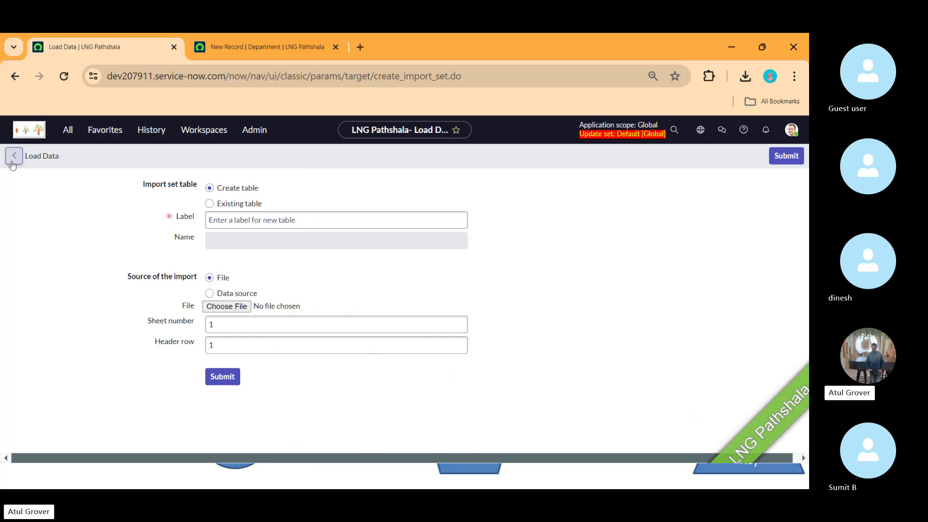
- Check the new Department form's Name field, then return to the Foundation Data guided setup
left_click(261, 47)
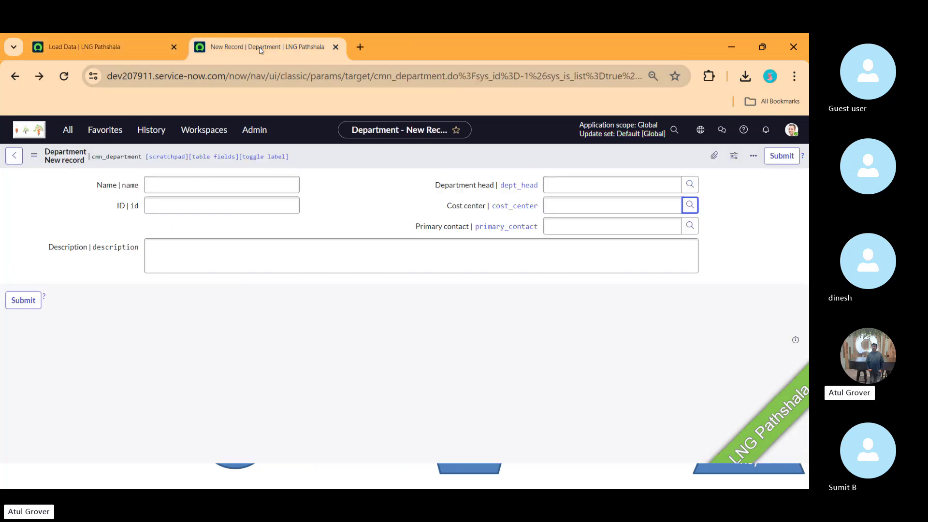
left_click(160, 185)
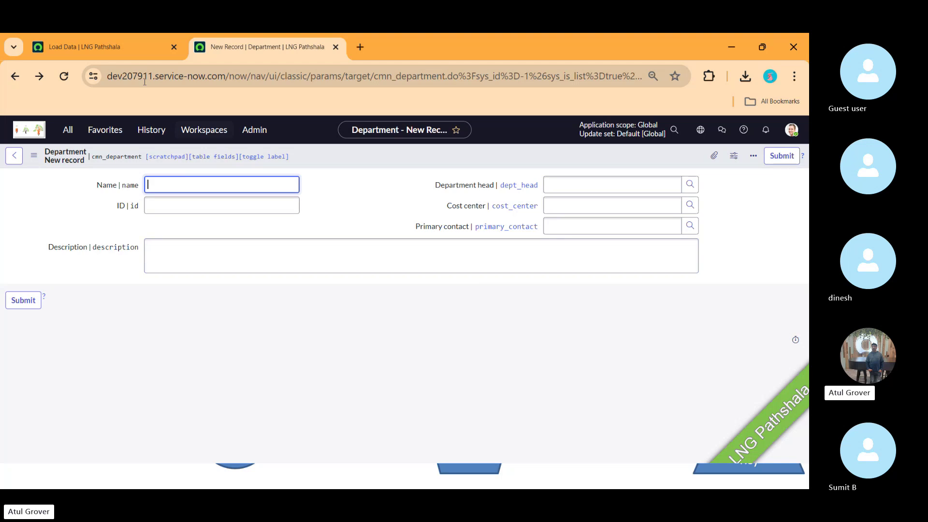
left_click(110, 54)
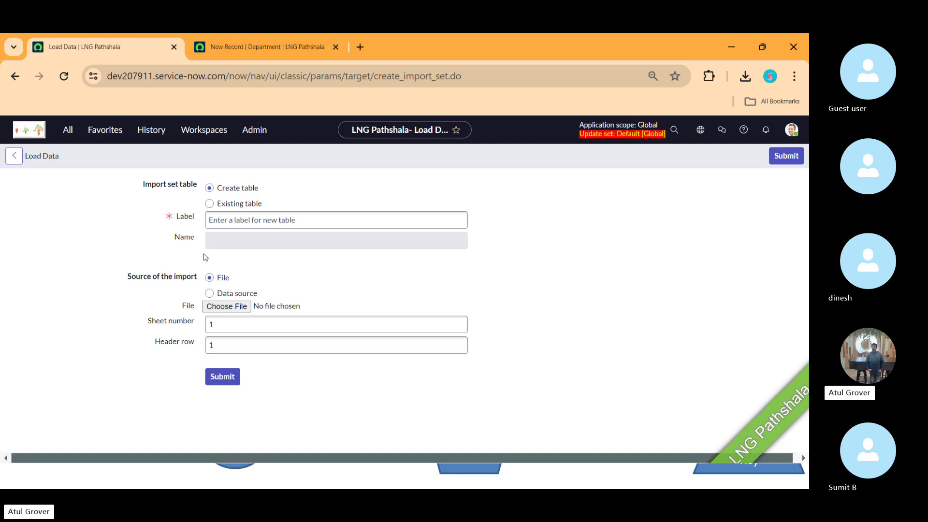
left_click(15, 159)
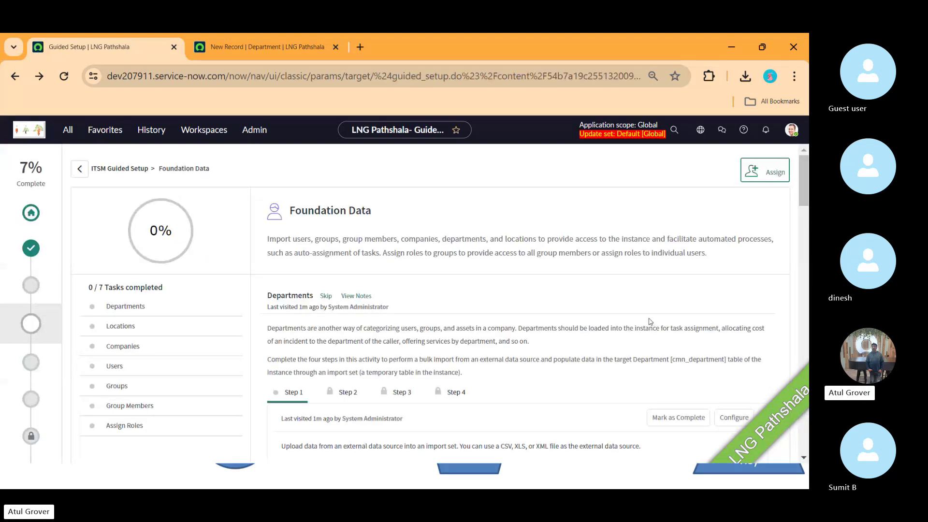
- Review the details of Departments Steps 2, 3 and 4, then reselect Step 1
left_click_drag(803, 197, 797, 225)
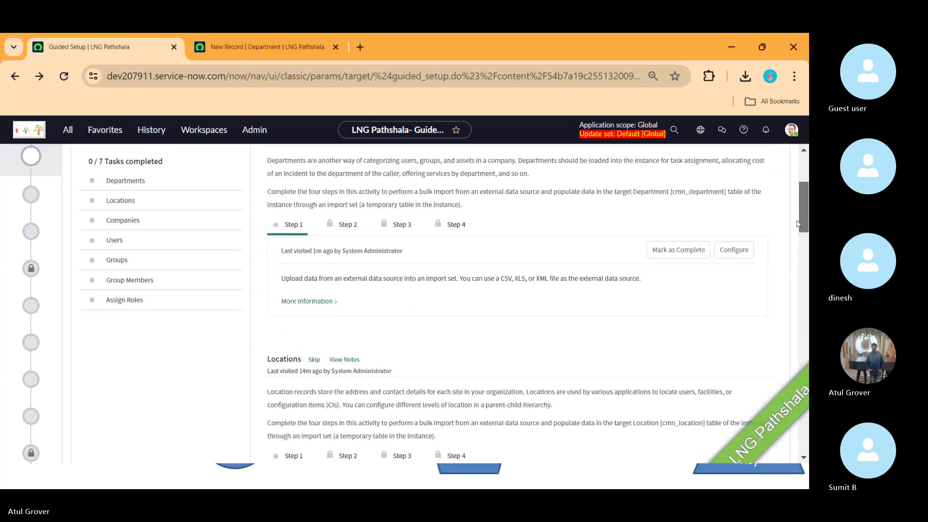
left_click(343, 231)
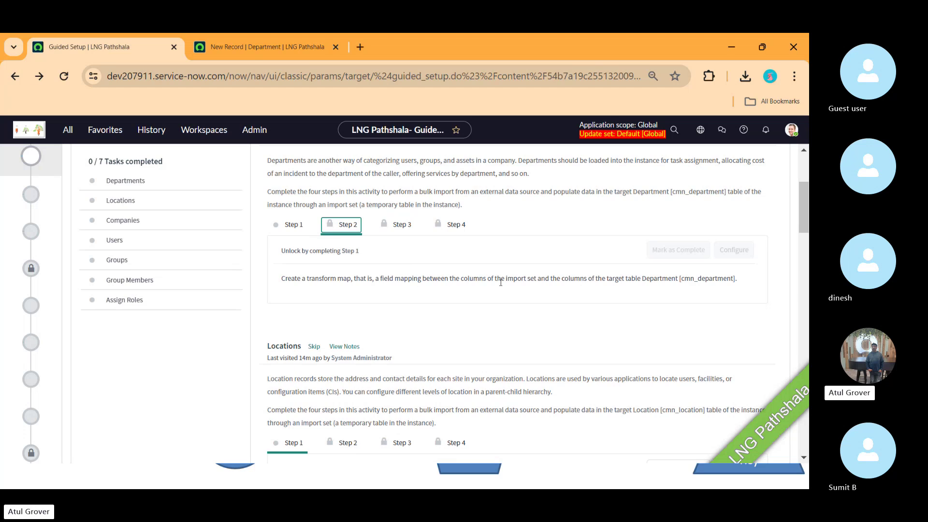
left_click(396, 228)
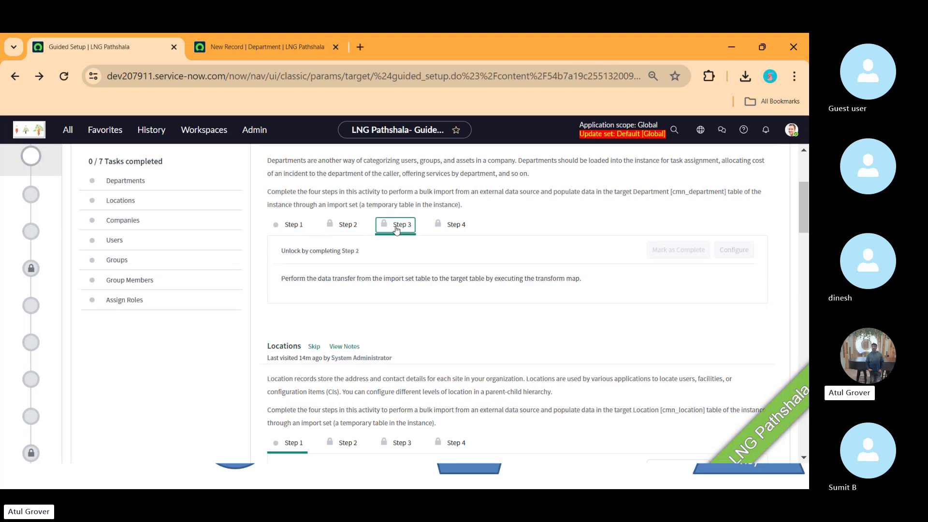
left_click(449, 234)
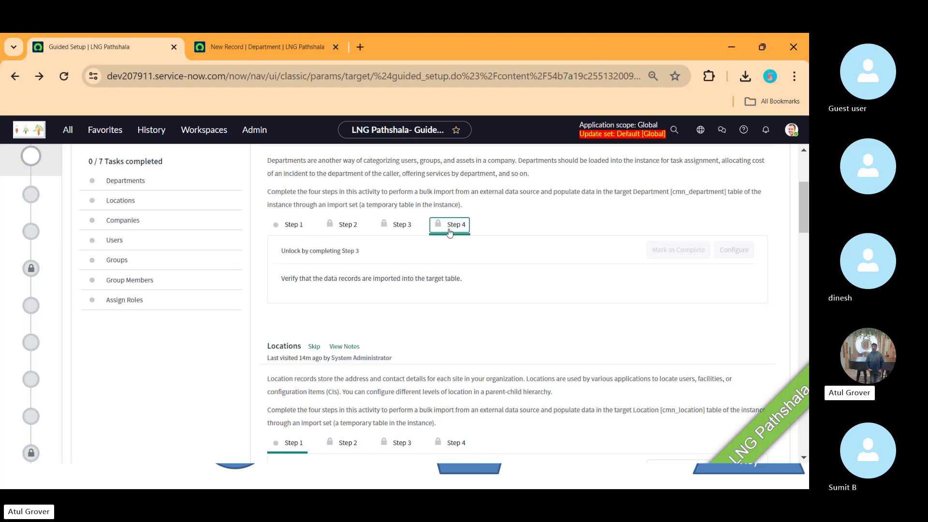
left_click(296, 232)
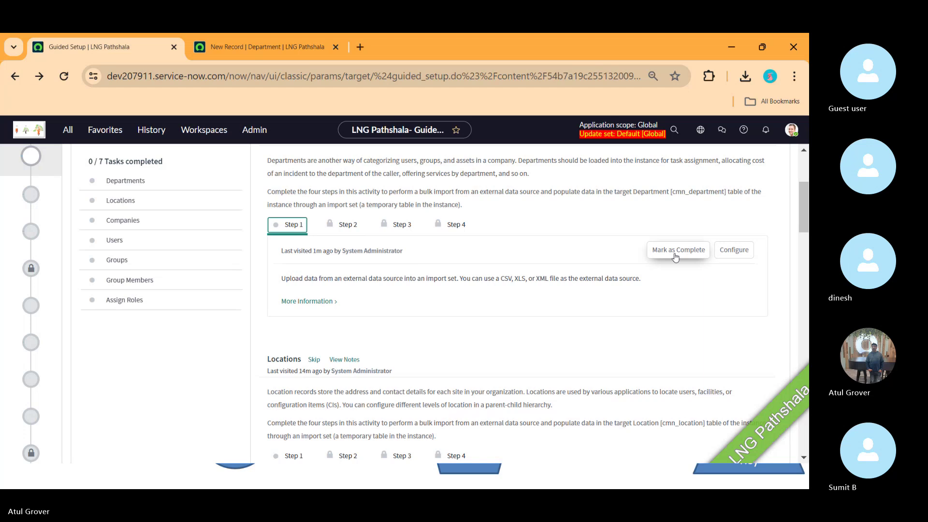
- Mark Departments Step 1 as complete and return to the new Department form
left_click(675, 250)
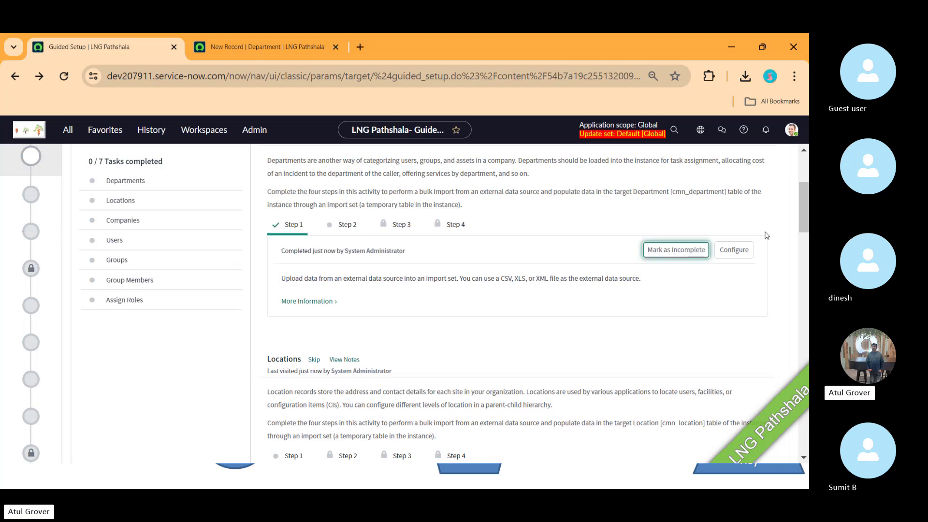
scroll(805, 197, "down", 4)
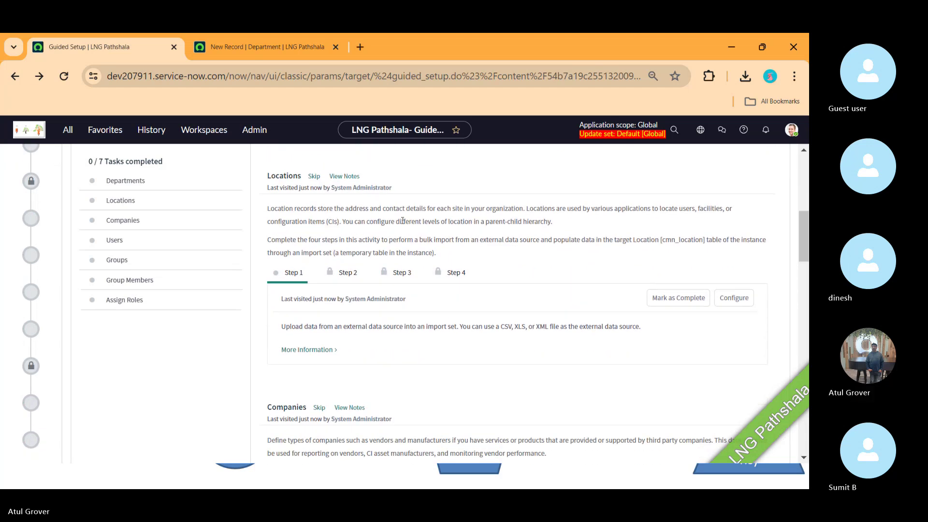
left_click(254, 51)
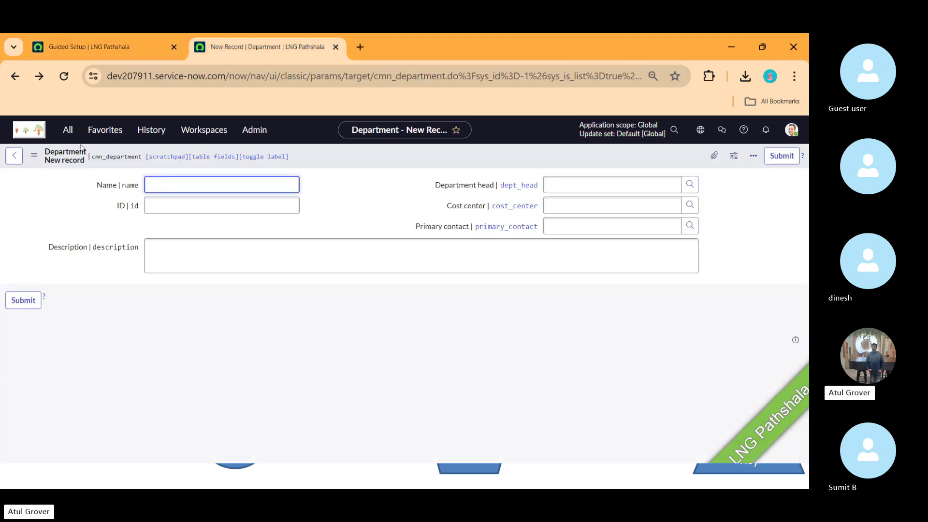
- Filter the navigator for 'location', open Organization > Locations, and start a new Location record
left_click(68, 129)
type("locato")
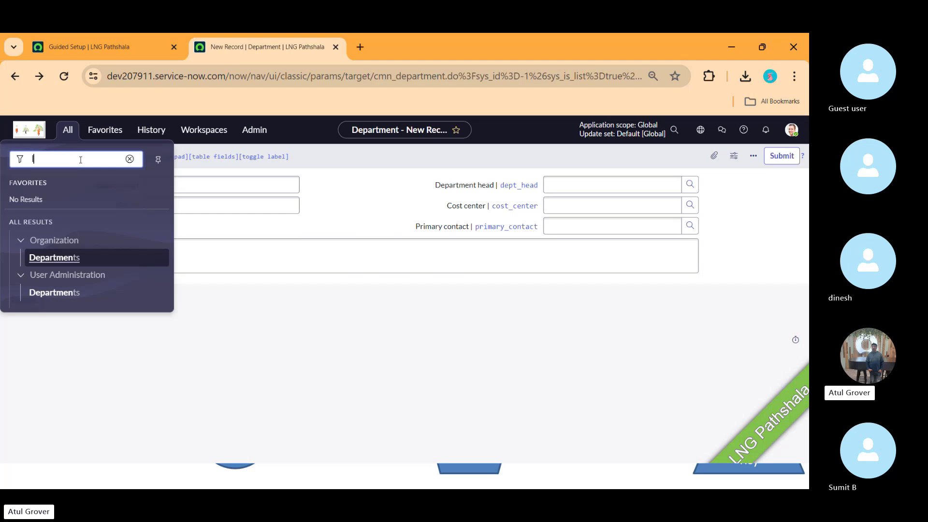
key("BackSpace")
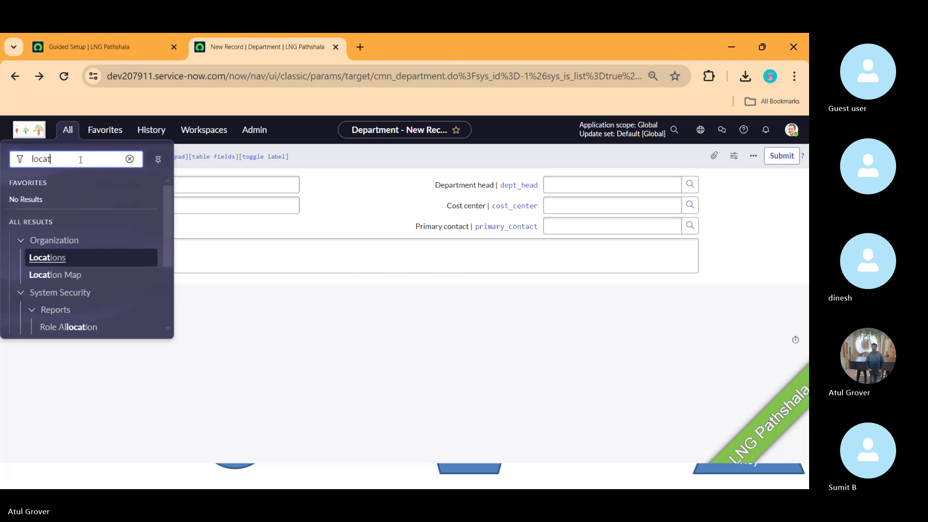
type("ion")
left_click_drag(169, 237, 165, 279)
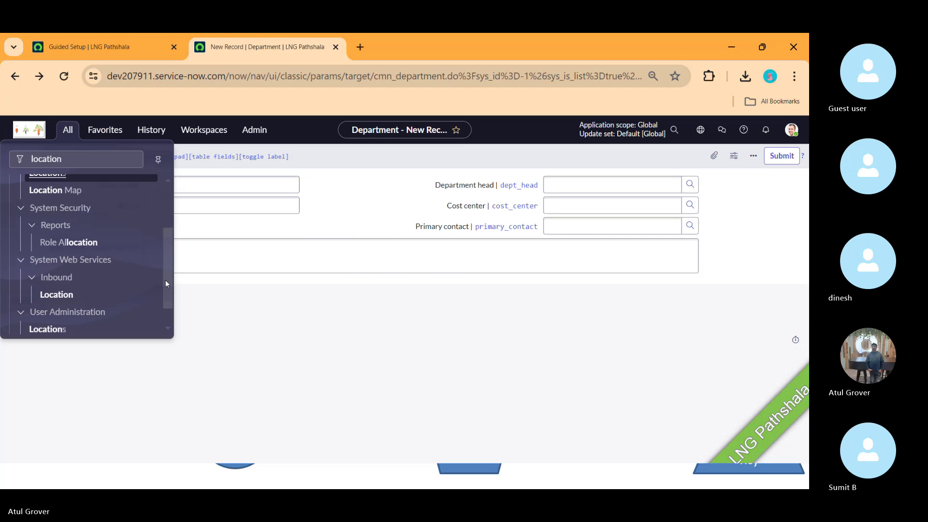
left_click(54, 331)
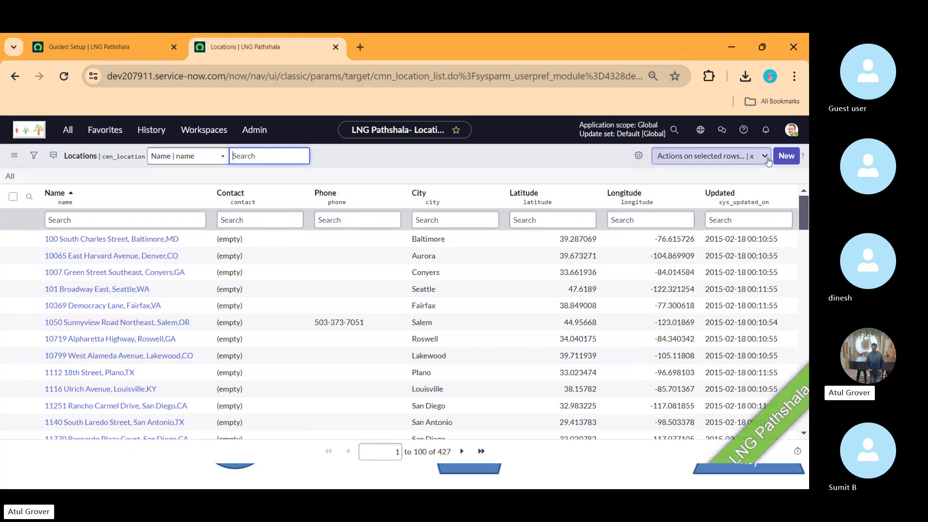
left_click(789, 158)
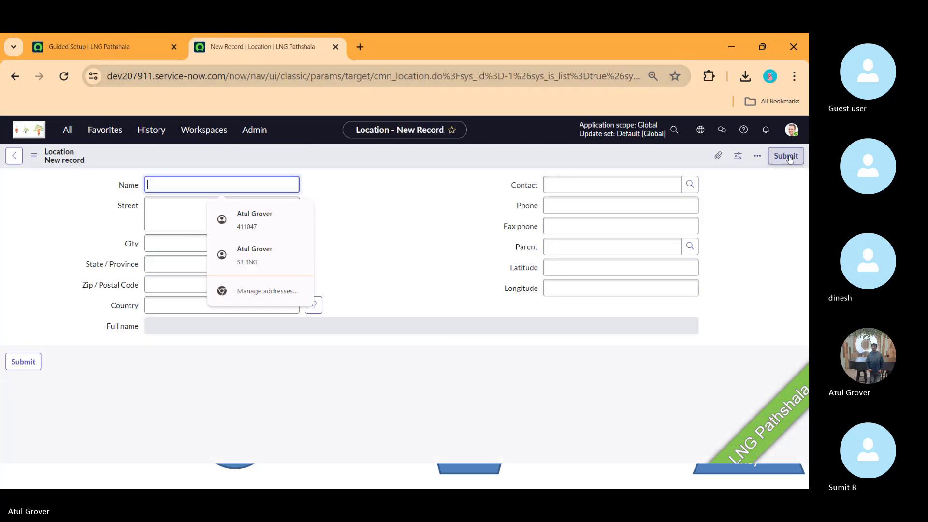
key("alt+Tab")
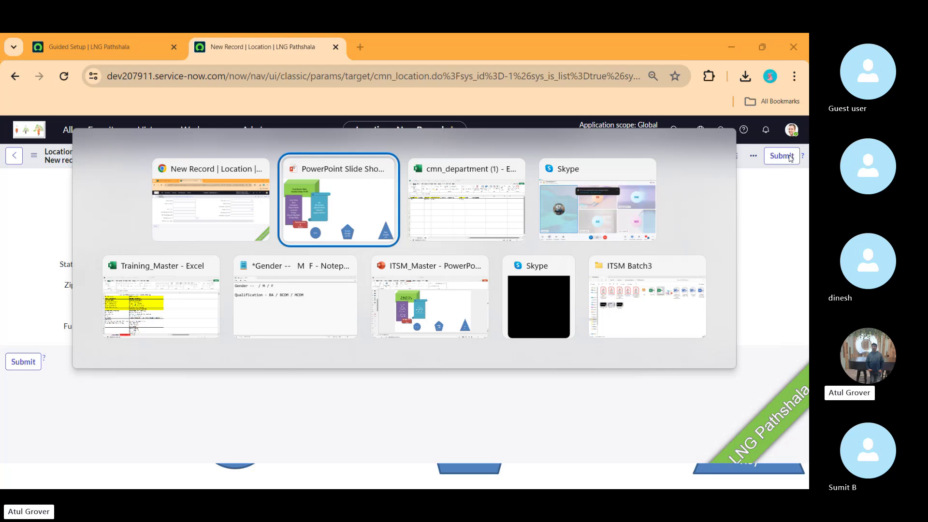
key("Tab")
key("Tab")
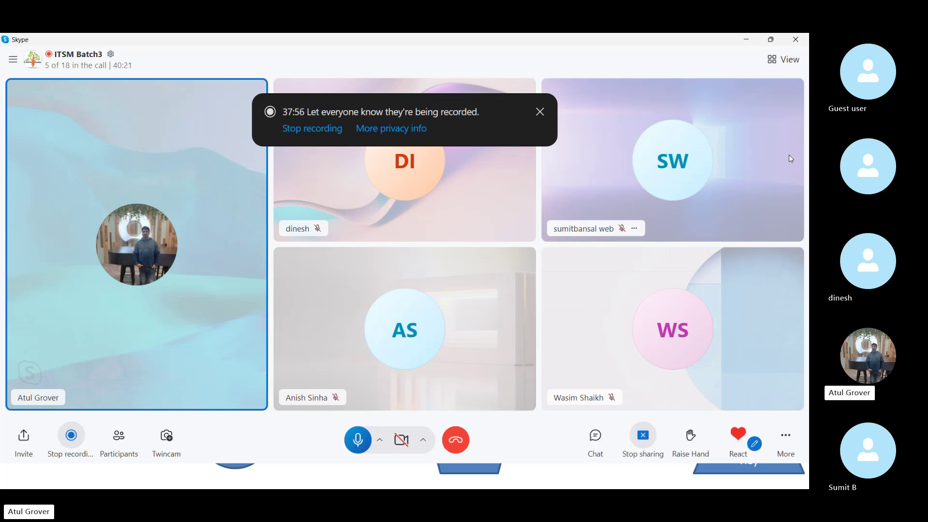
key("alt+Tab")
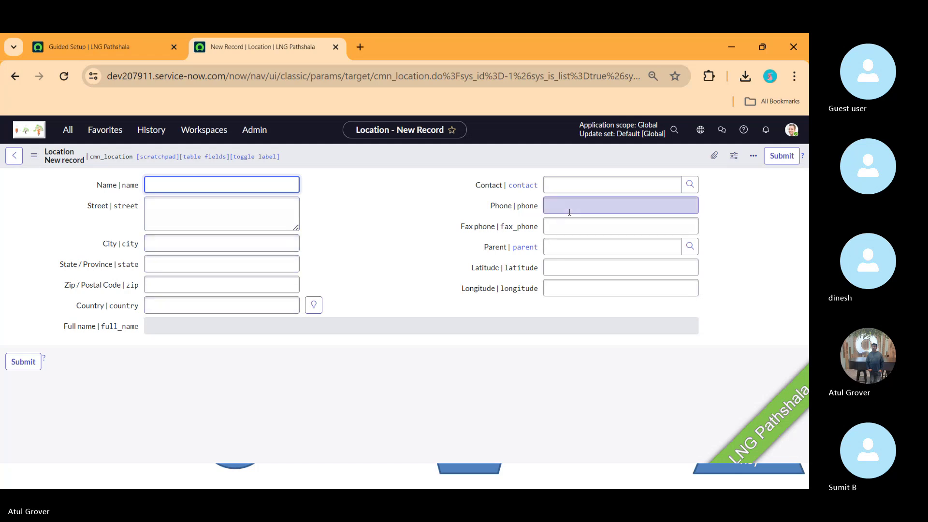
left_click(319, 331)
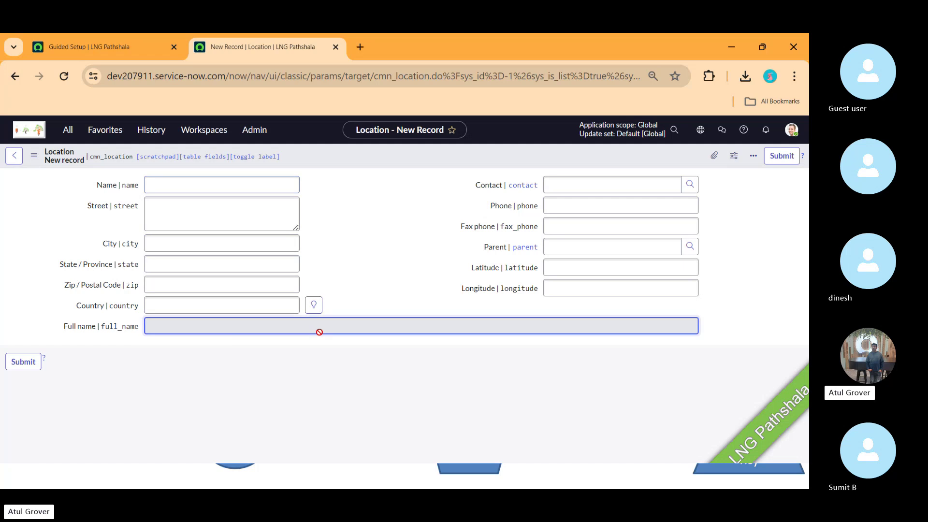
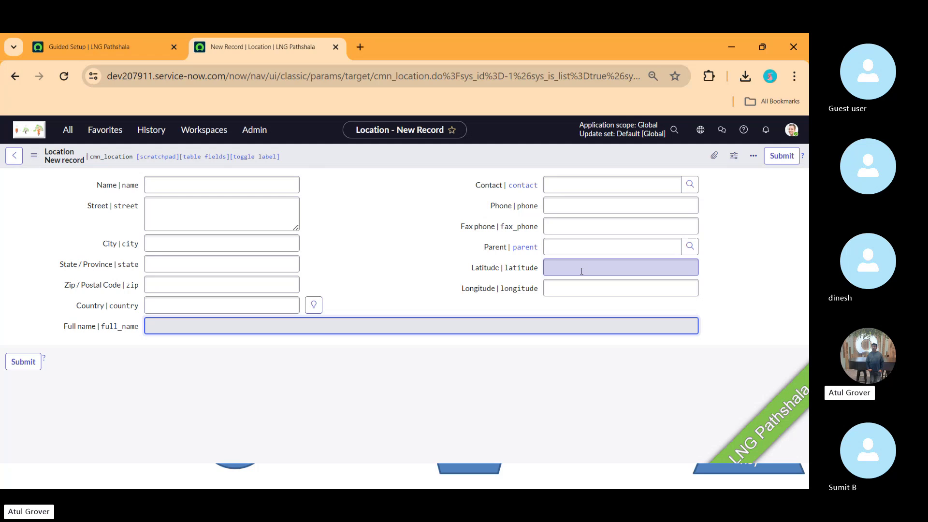
- Abandon the blank new Location form, noting the cmn_location table, and go back to the Locations list
left_click(582, 271)
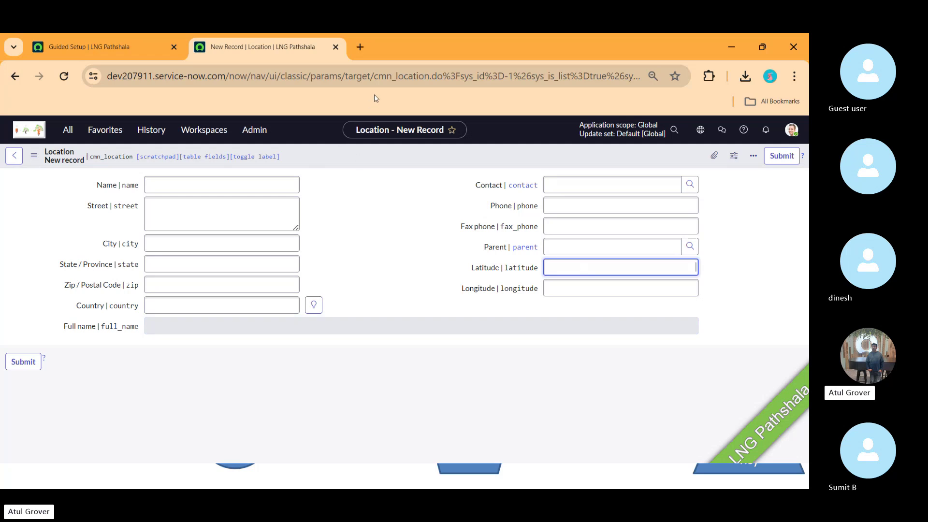
left_click_drag(374, 76, 429, 80)
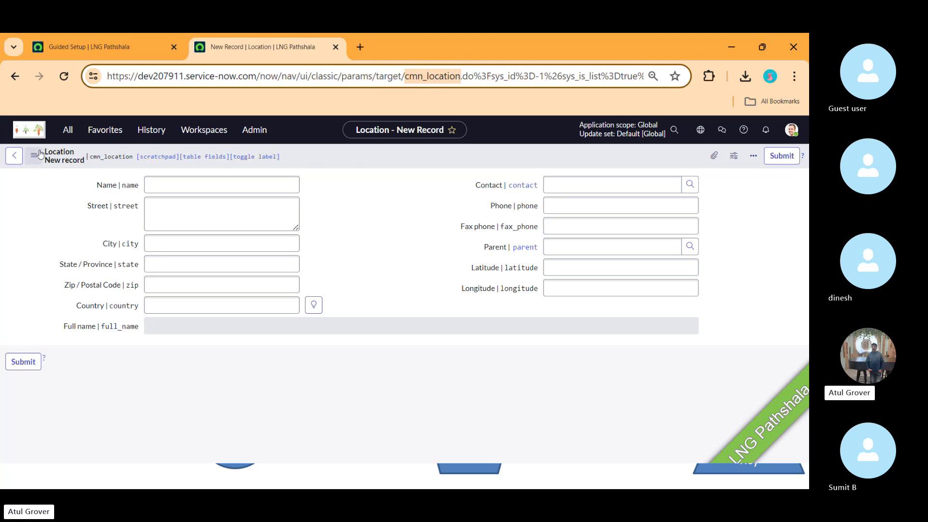
left_click(17, 157)
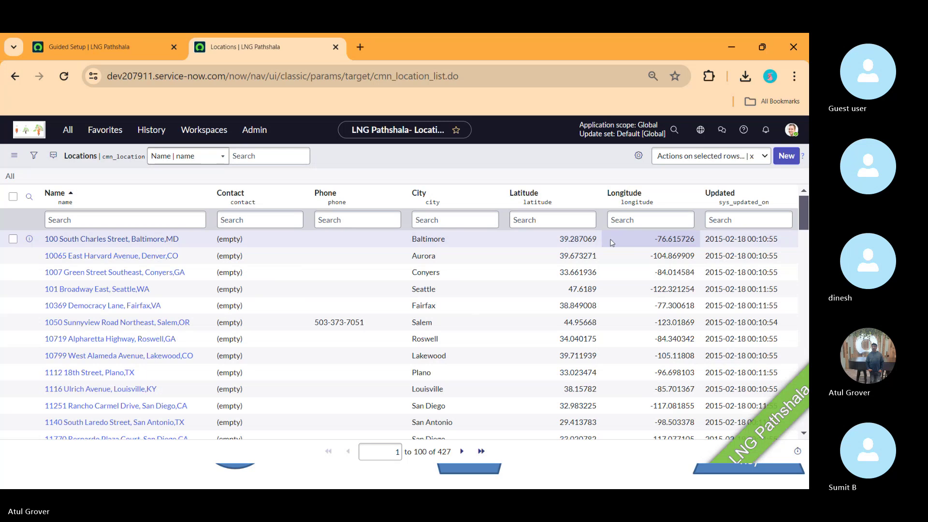
- On the Foundation Data guided setup, view the Locations Step 1 data load page and come back
left_click(74, 58)
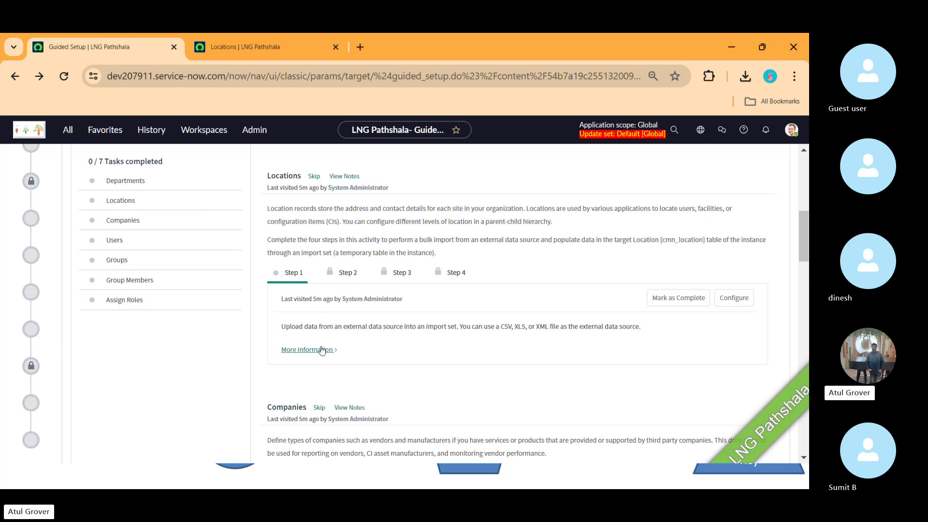
left_click(734, 299)
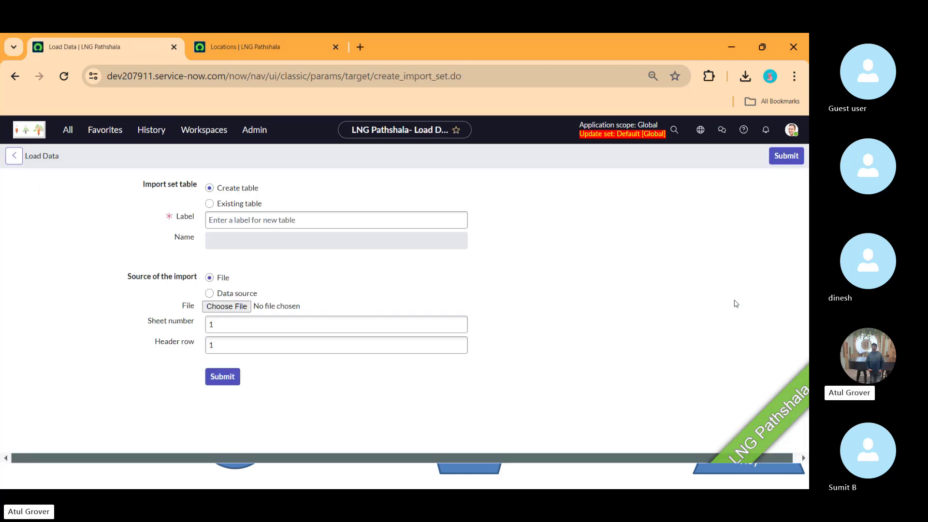
left_click(14, 155)
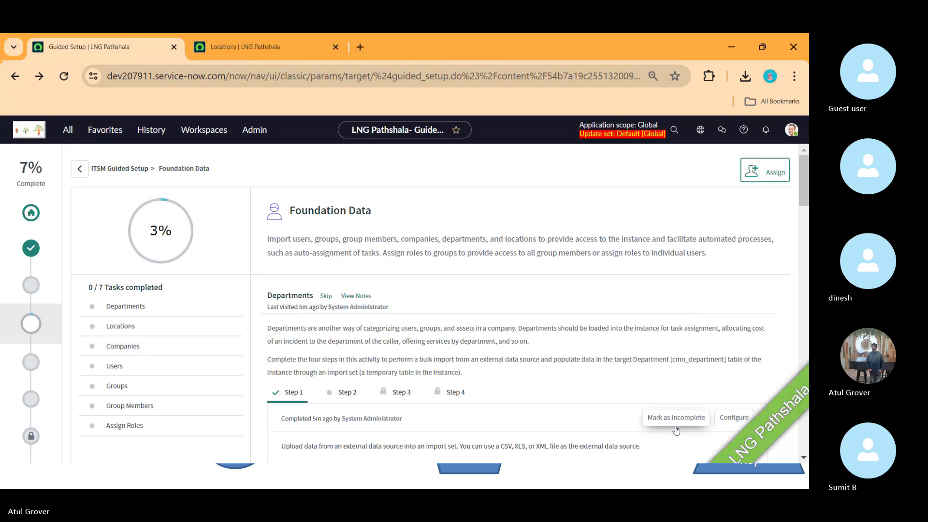
- Mark Departments Step 1 as incomplete and Locations Step 1 as complete
left_click(676, 418)
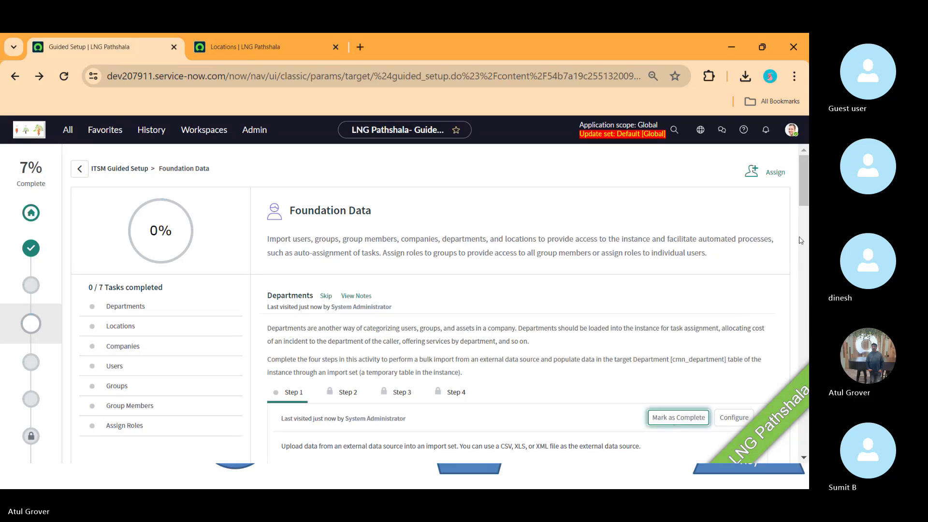
left_click_drag(801, 173, 800, 195)
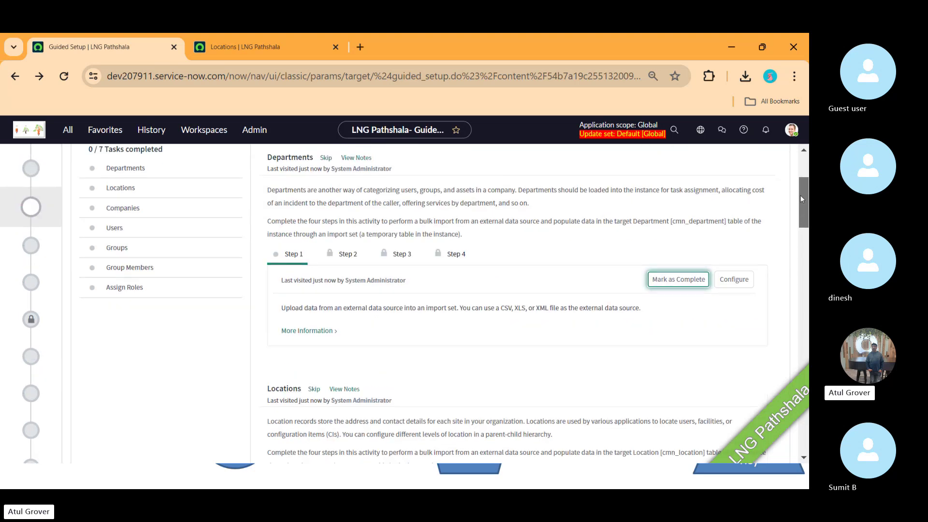
left_click(679, 279)
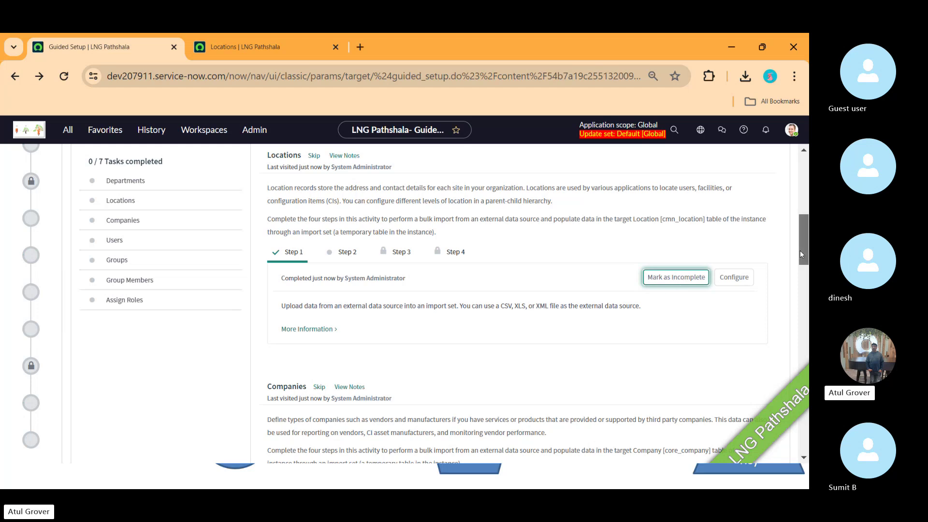
left_click_drag(801, 254, 801, 242)
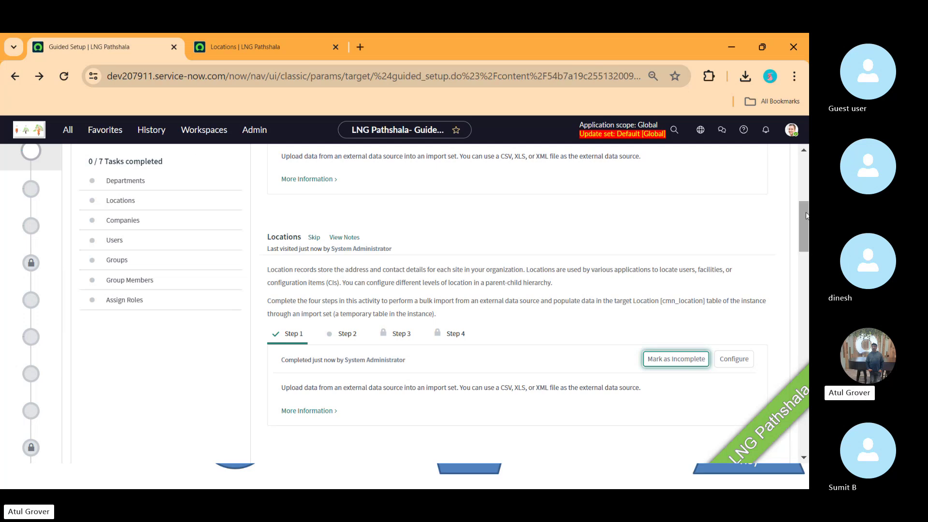
left_click_drag(805, 216, 806, 259)
scroll(420, 253, "down", 5)
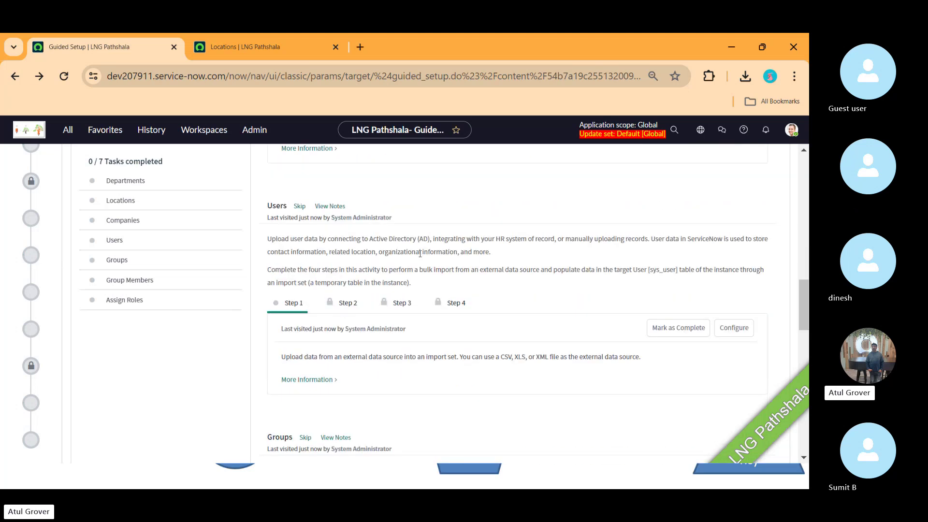
- Filter All for 'user a', open User Administration > Users, and start a New user record
left_click(249, 45)
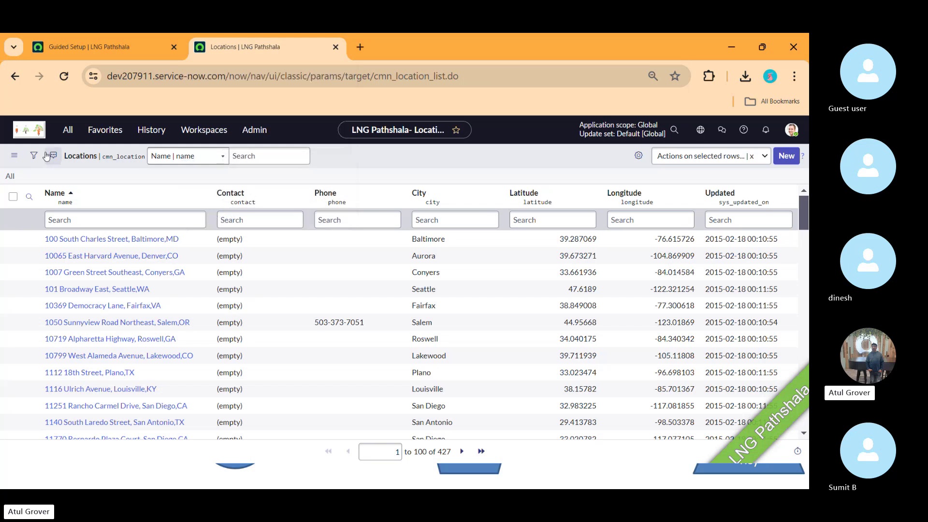
left_click(68, 131)
type("user a")
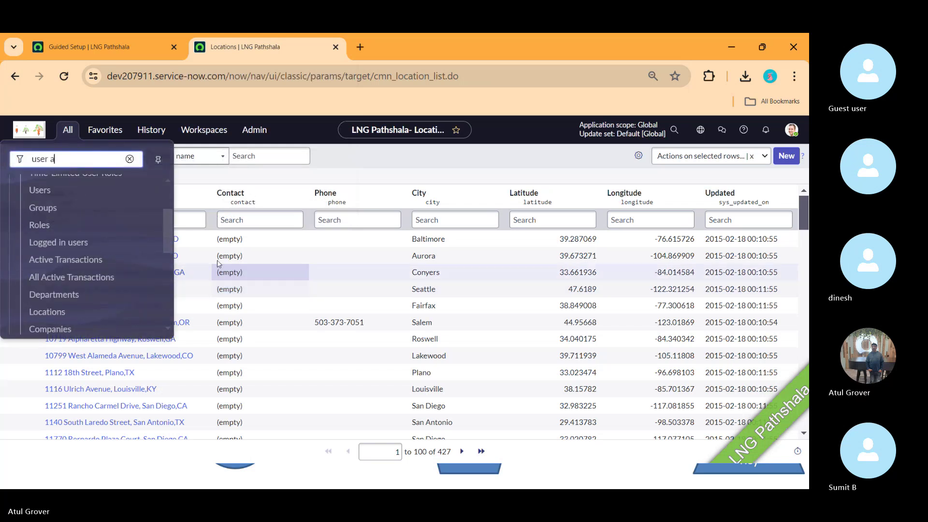
left_click_drag(170, 231, 169, 221)
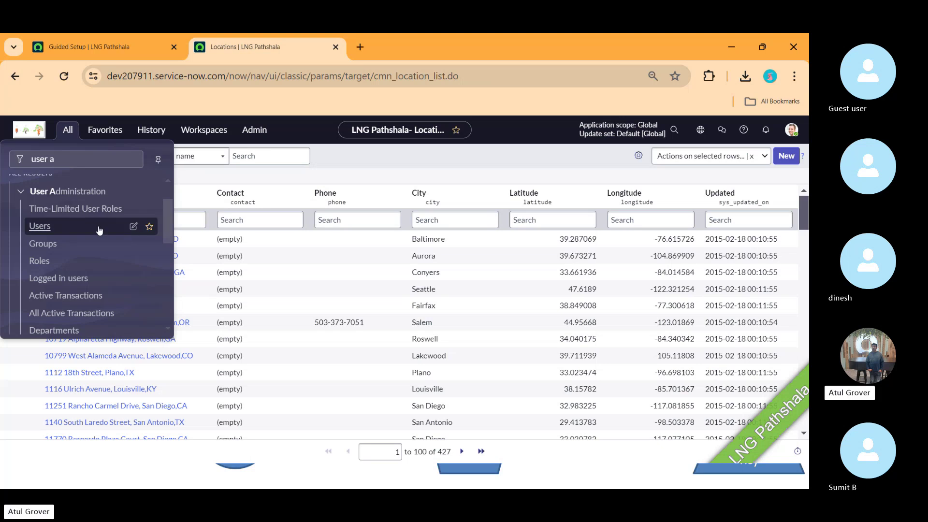
left_click(42, 226)
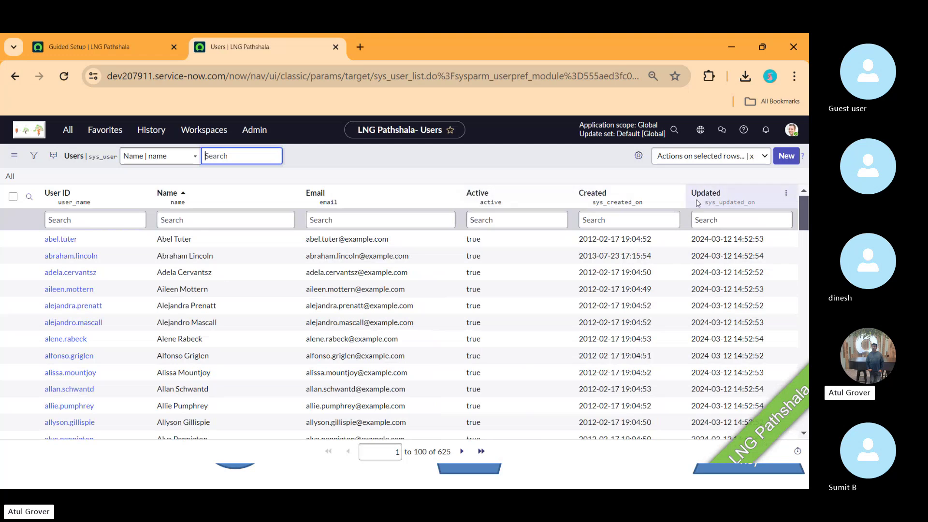
left_click(788, 159)
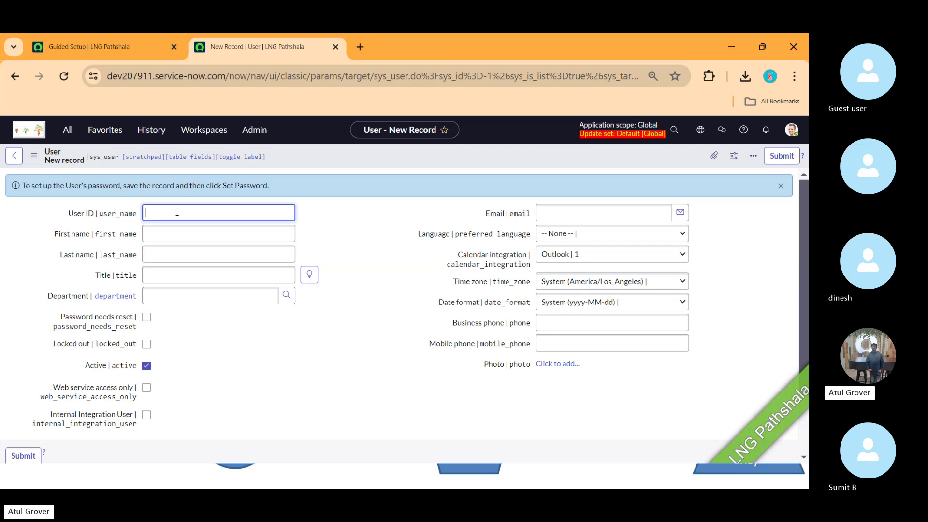
- Try and clear sample User ID values, select the Department field, then switch to the Skype call
type("AT")
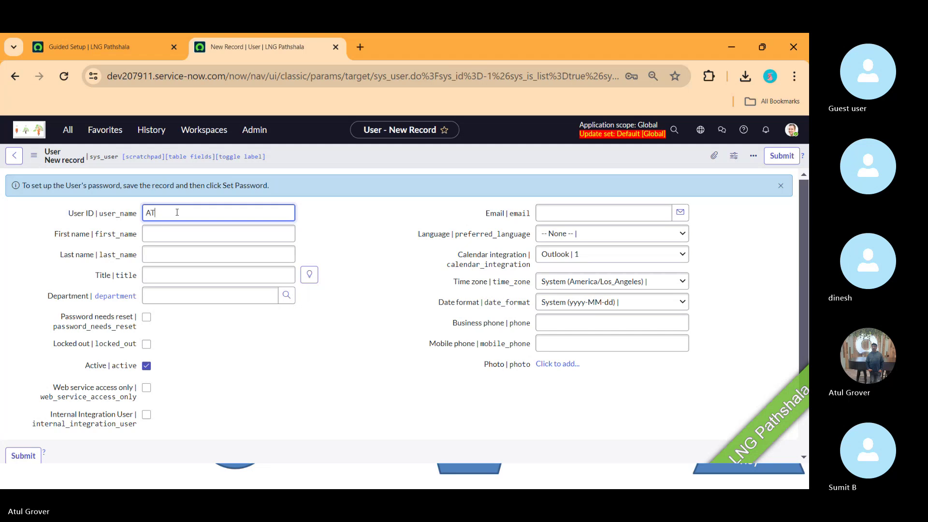
type("G2356")
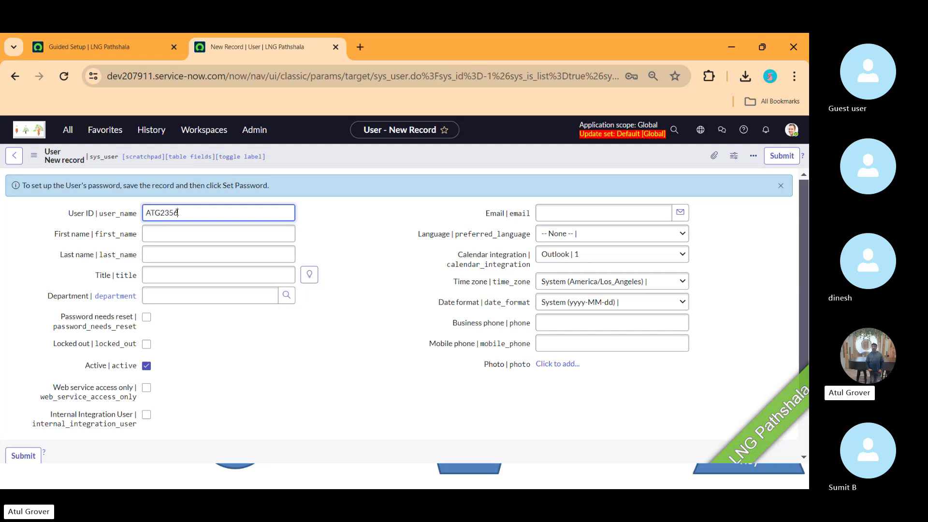
type("4789")
key("BackSpace")
key("BackSpace")
key("BackSpace")
key("BackSpace")
key("BackSpace")
key("BackSpace")
key("BackSpace")
key("BackSpace")
key("BackSpace")
key("BackSpace")
key("BackSpace")
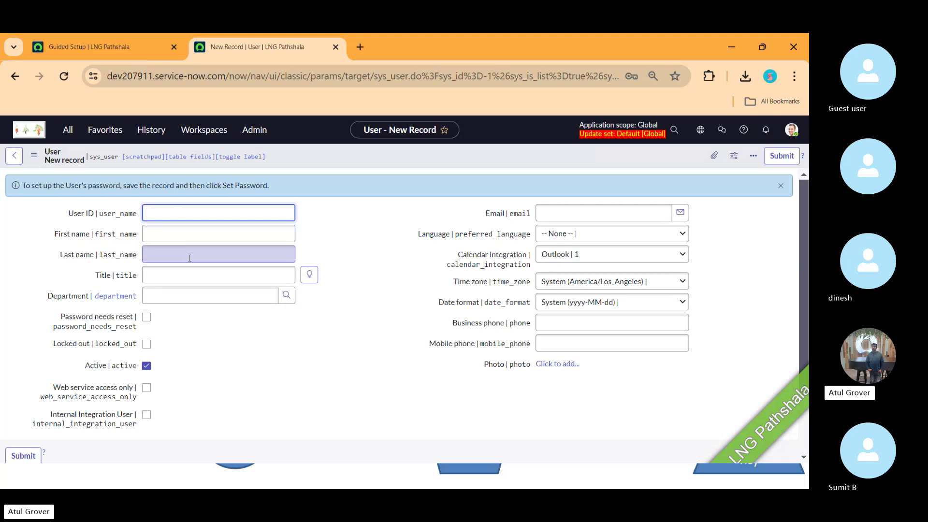
left_click(201, 300)
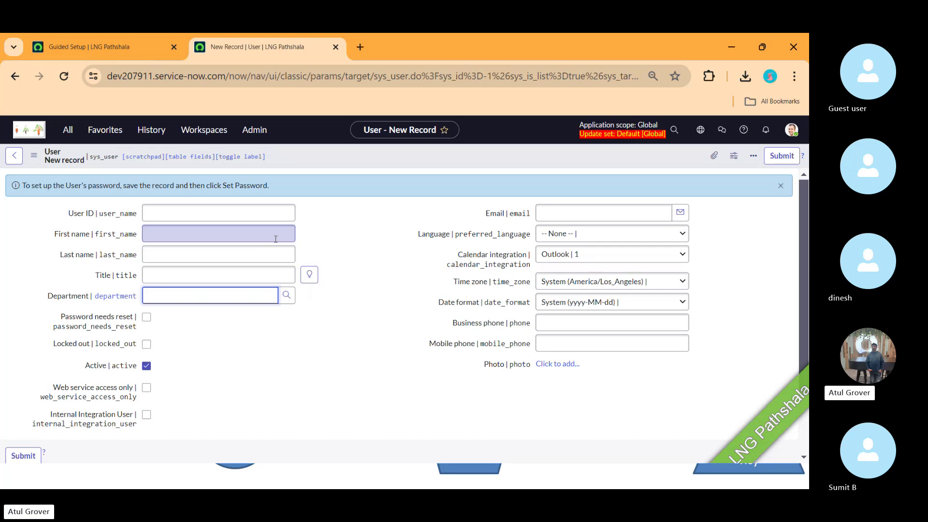
key("alt+Tab")
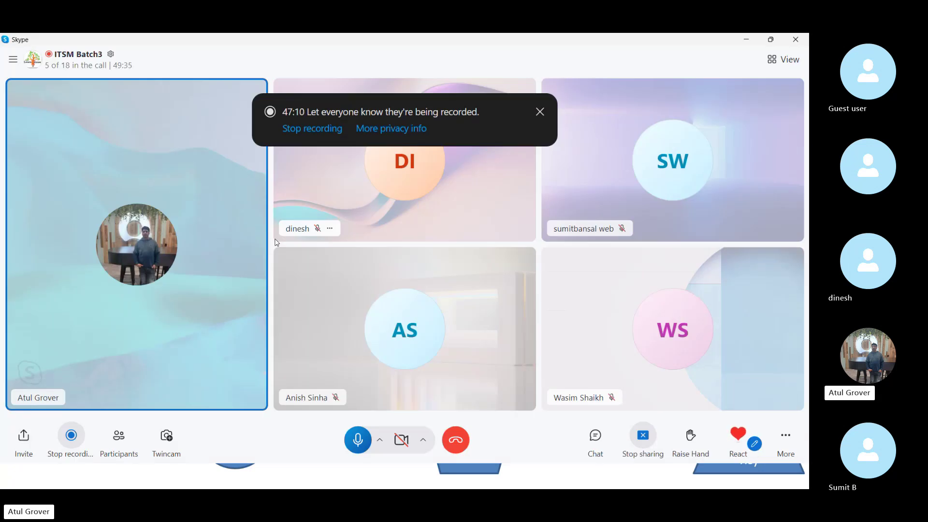
- Show the Foundation Data Guided Setup slide in the PowerPoint slide show, then return to Skype
key("alt+Tab")
key("Tab")
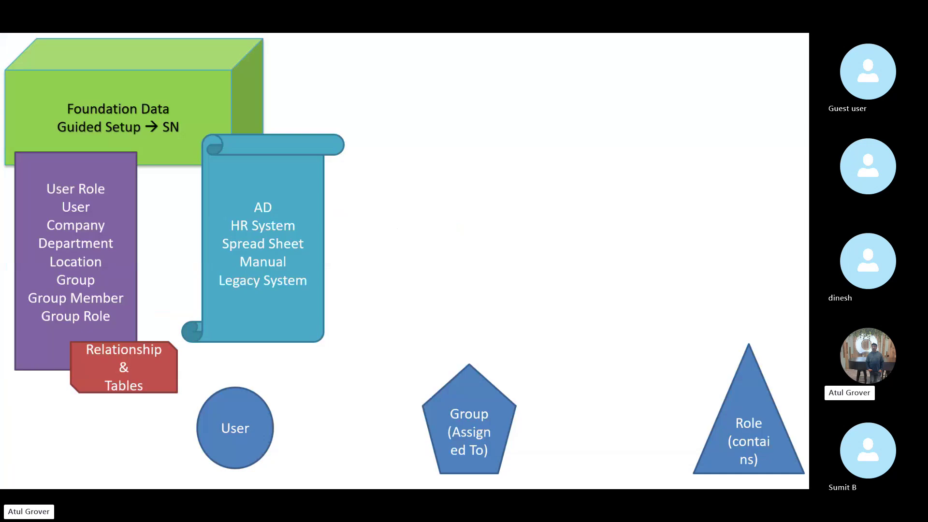
key("alt+Tab")
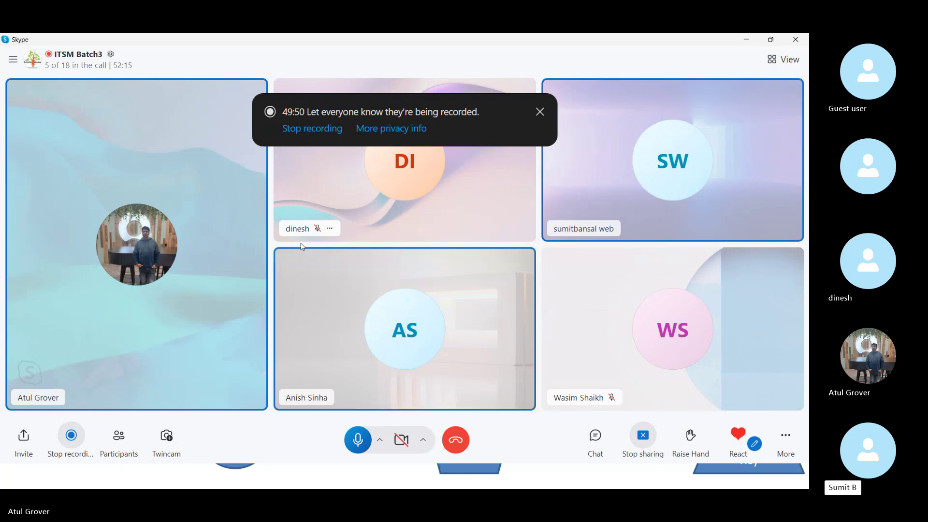
- Back in Chrome, discard the blank new User form and open the Users list's Name column menu
key("alt+Tab")
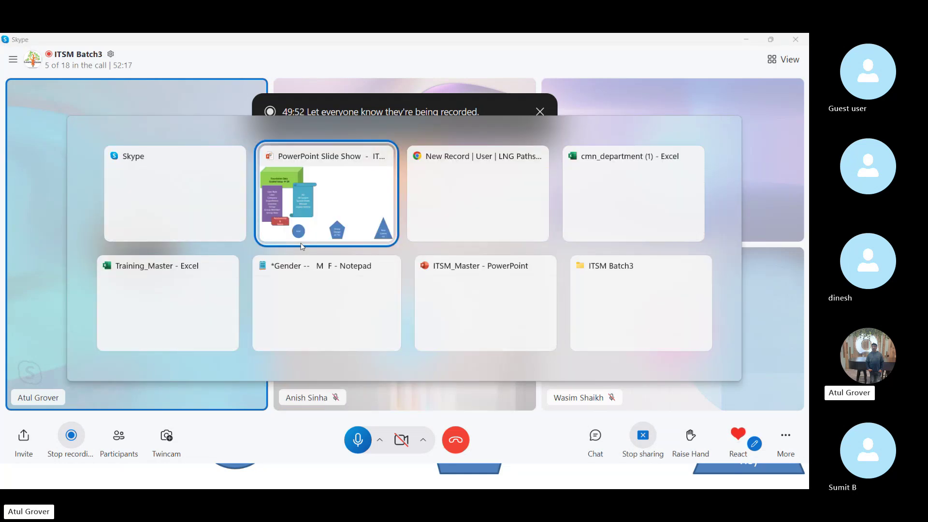
key("alt+Tab")
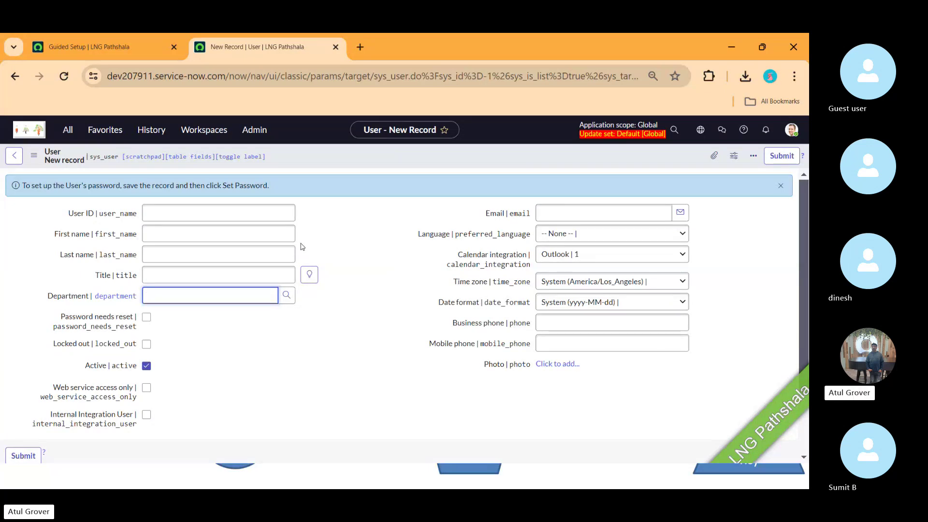
left_click(14, 156)
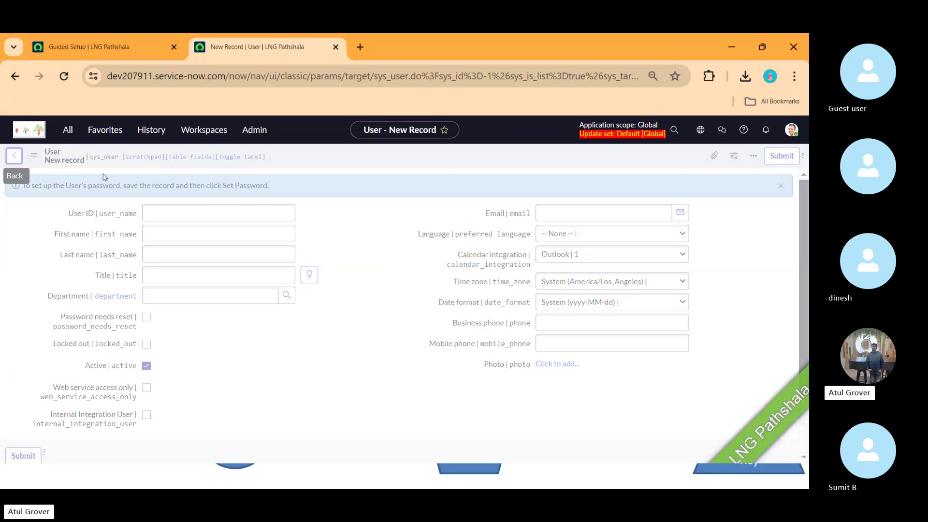
left_click(288, 194)
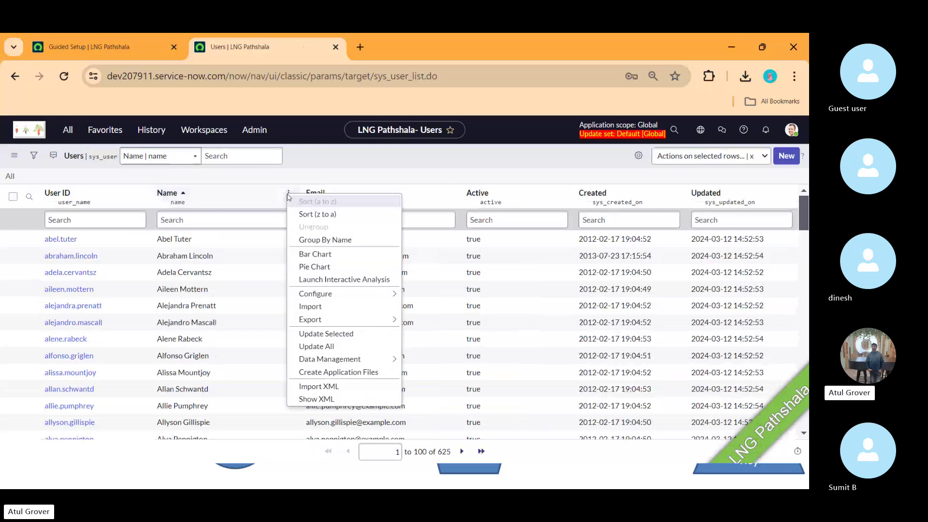
- Create an all-fields User Excel import template and download it as sys_user (5).xlsx
left_click(322, 306)
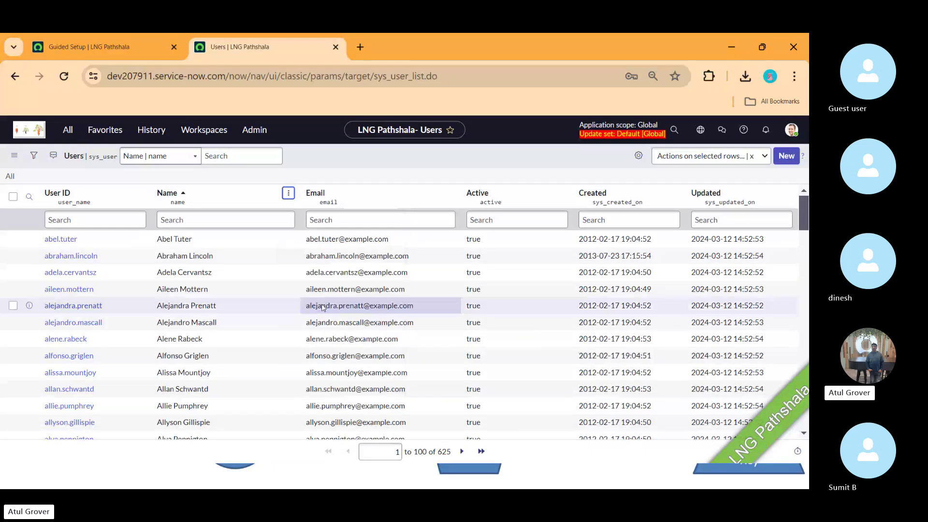
left_click(453, 341)
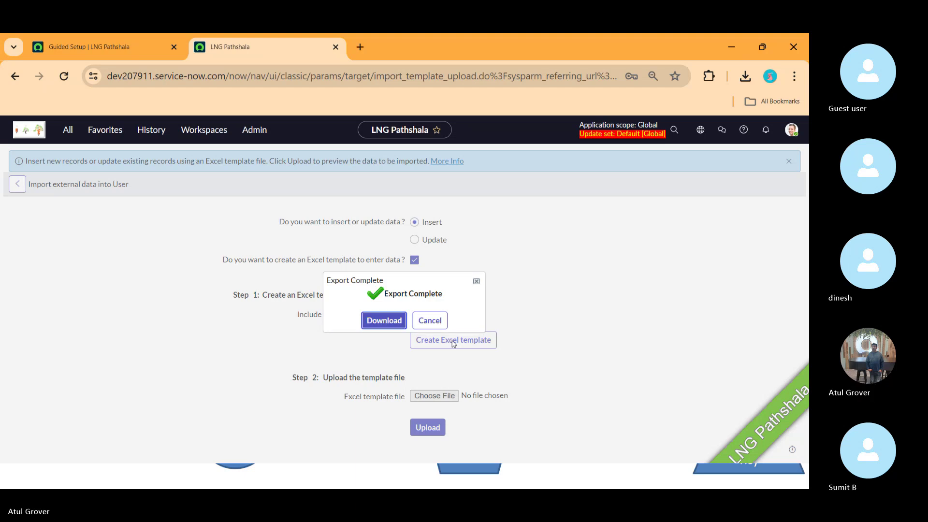
left_click(385, 320)
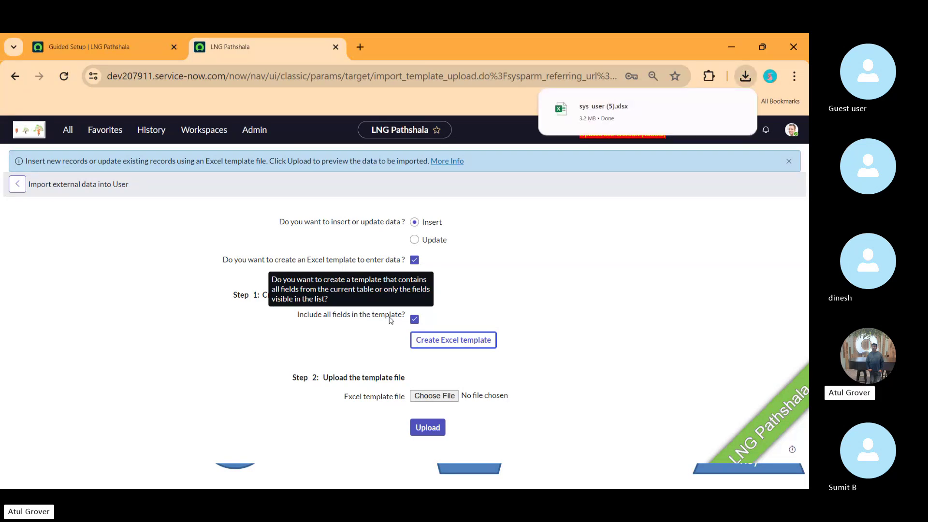
- Open sys_user (5).xlsx, go to the Page 1 sheet, and enable editing
left_click(612, 109)
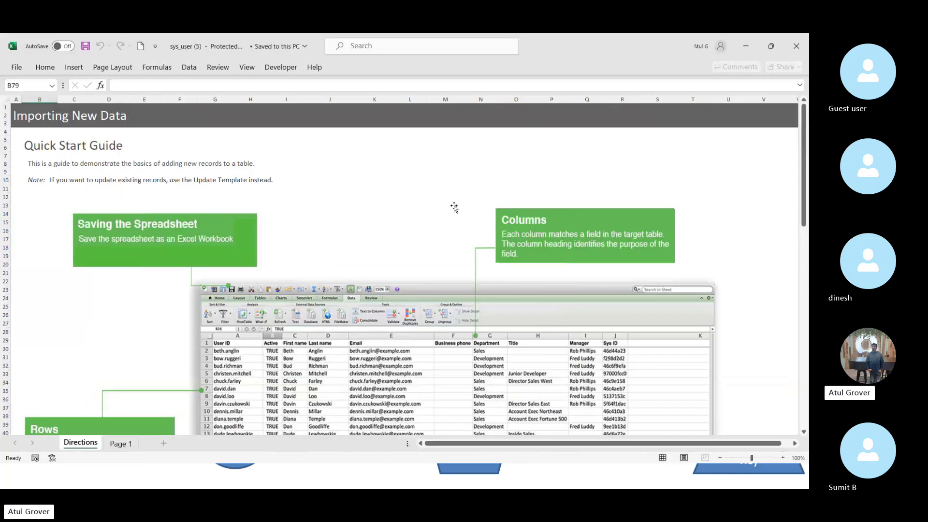
left_click(120, 443)
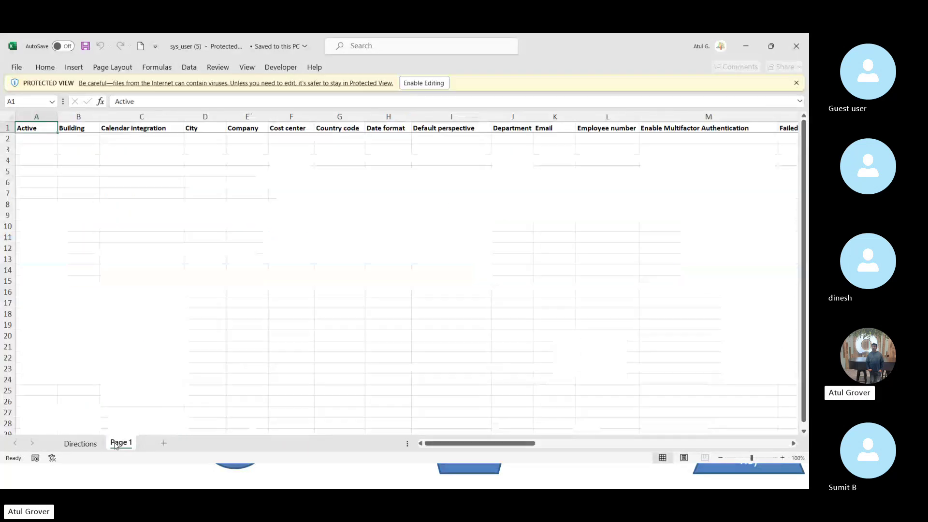
left_click(7, 127)
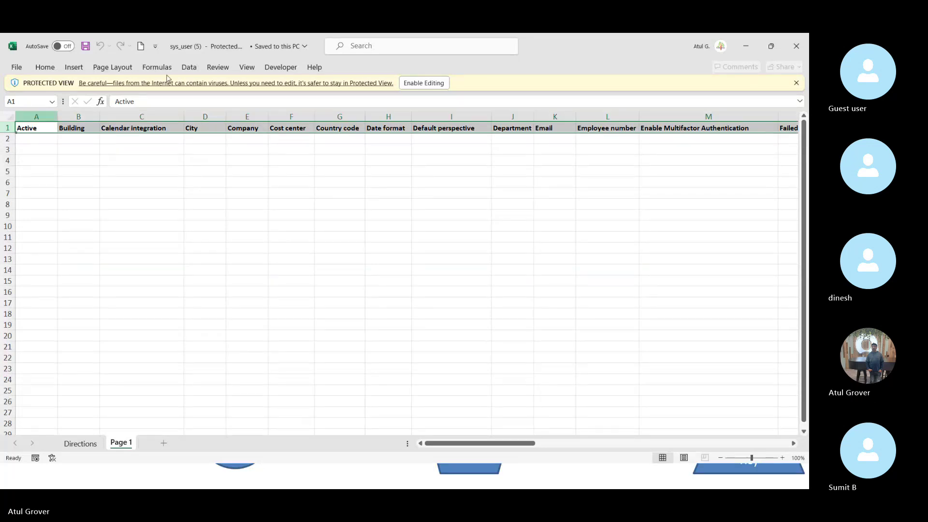
left_click(425, 82)
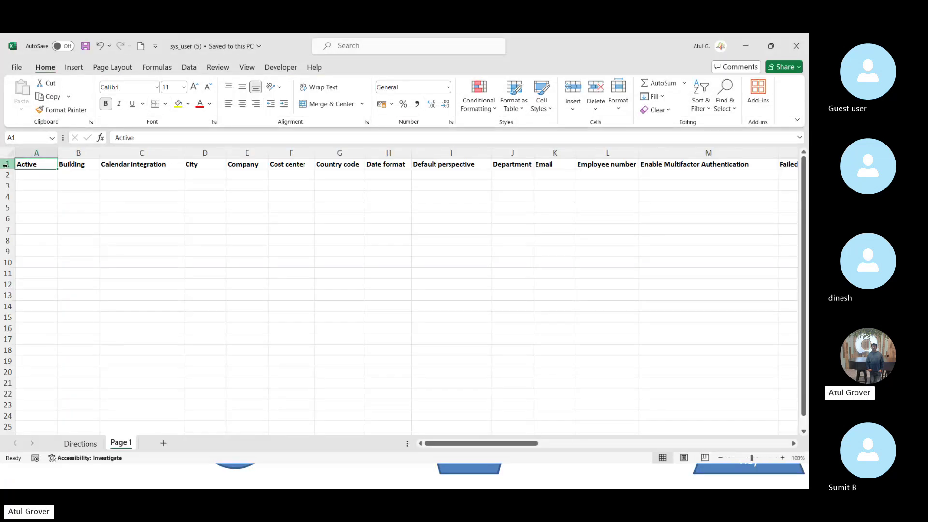
left_click(8, 164)
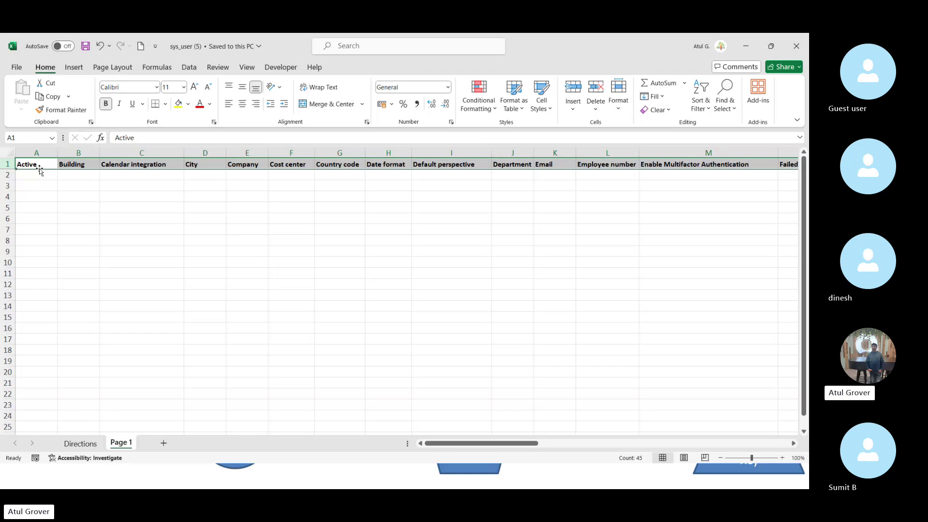
- Walk the field columns from City and Cost center through Email to Password needs reset
left_click(188, 179)
left_click_drag(308, 170, 309, 169)
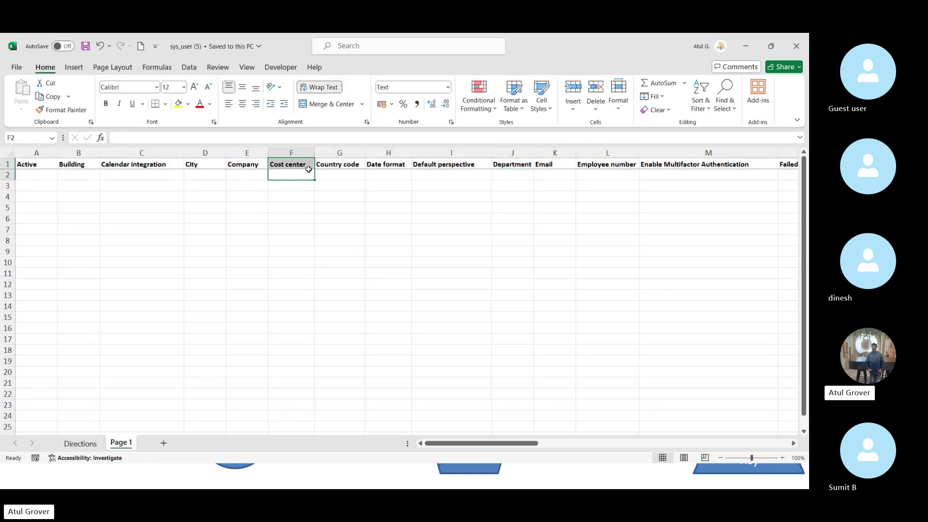
left_click(512, 172)
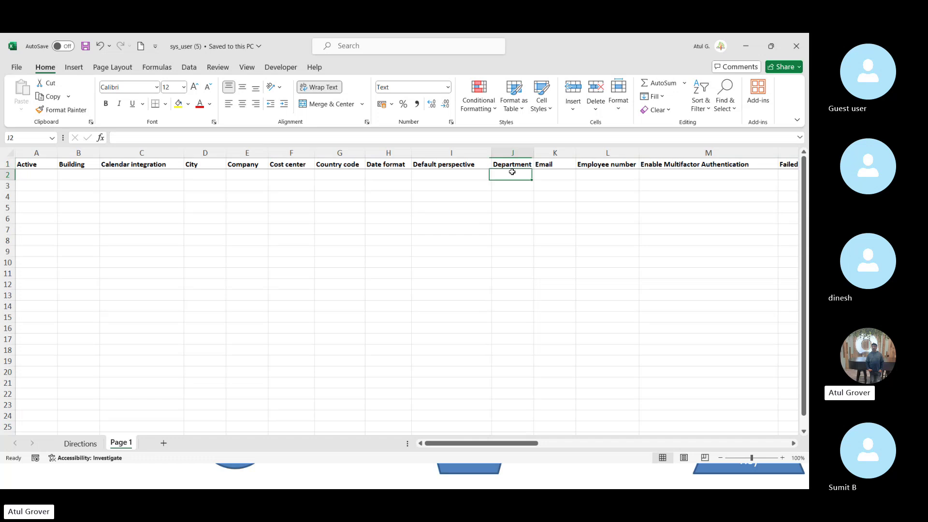
left_click(557, 172)
key("Right")
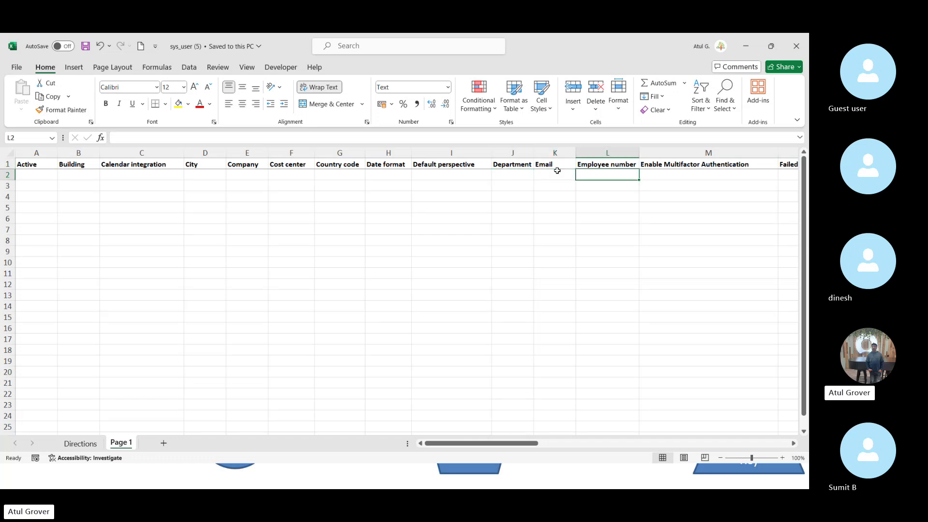
key("Right")
key("Right")
key("Right")
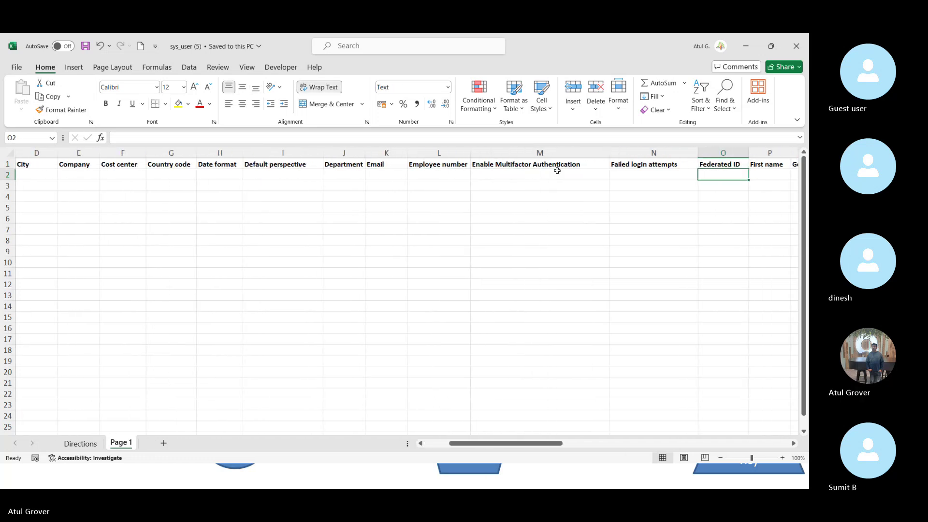
key("Right")
key("Right")
key("Right")
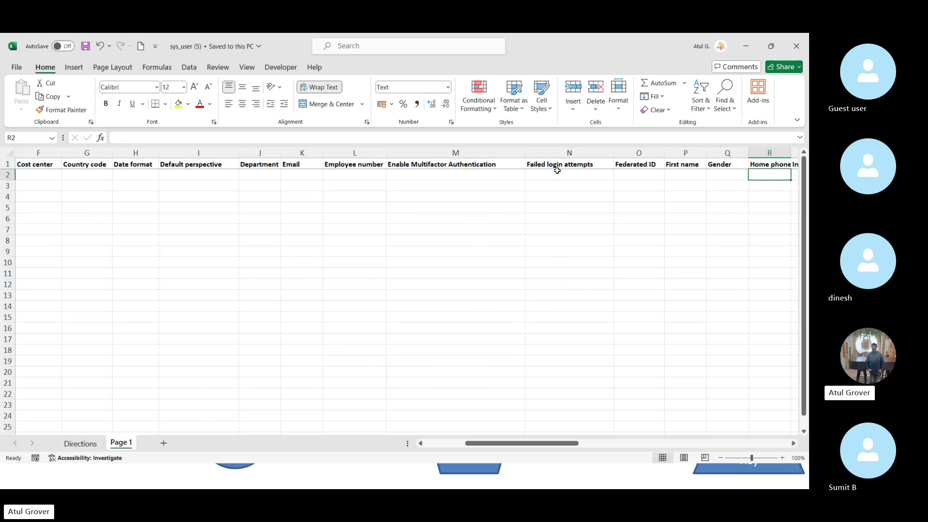
key("Right")
key("Right")
key("Right")
key("Right")
key("Right")
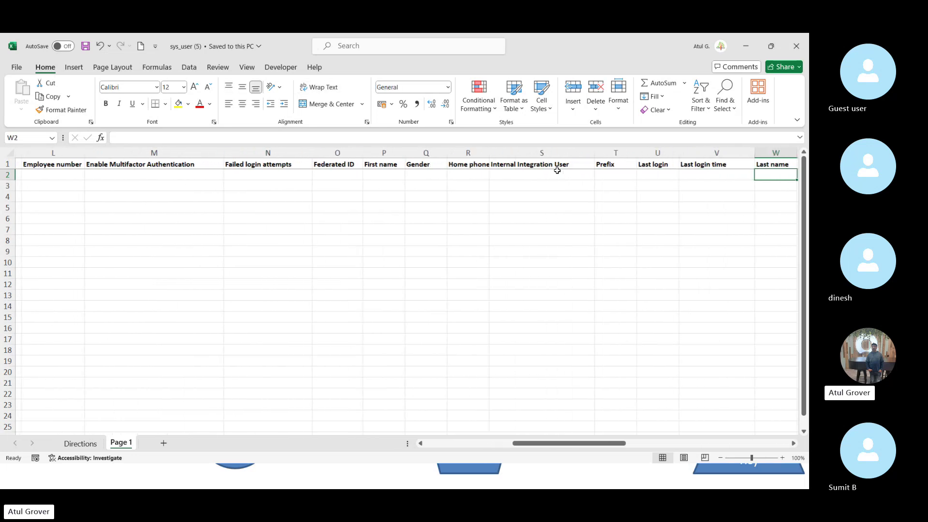
key("Right")
key("Right")
key("Right")
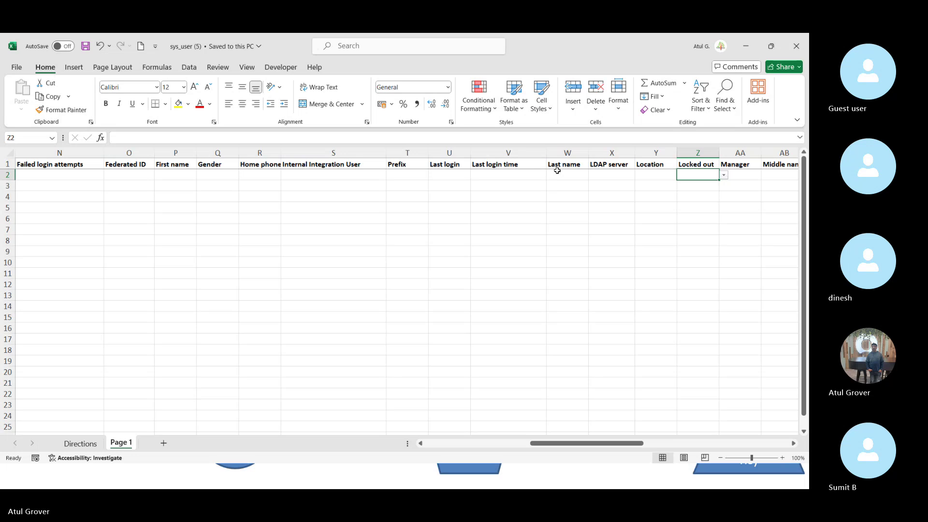
key("Right")
key("Right")
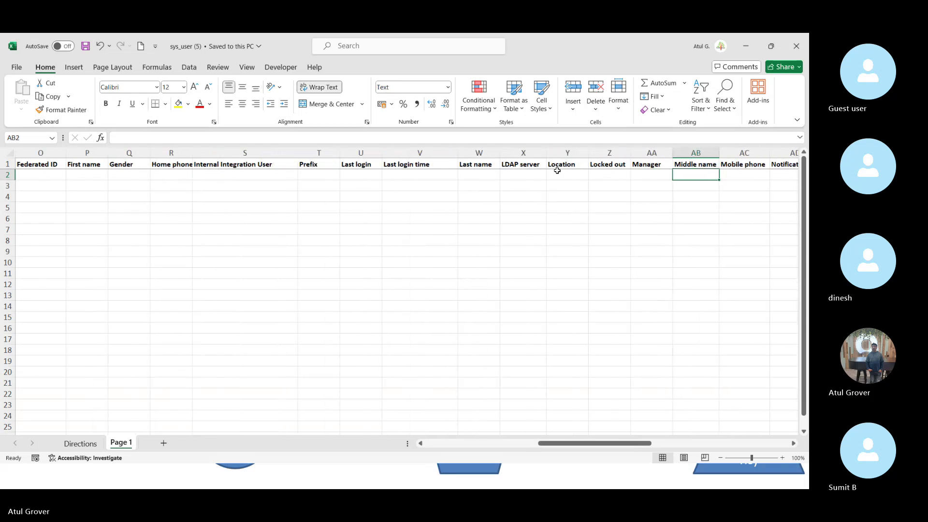
key("Right")
key("Right")
key("Right")
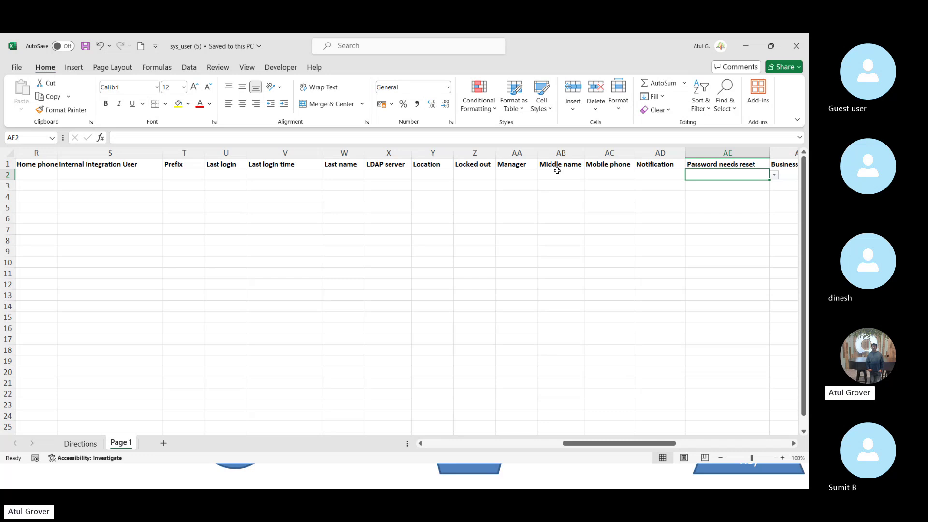
- In Chrome, look at the Users step of the guided setup, then return to the import tab
key("alt+Tab")
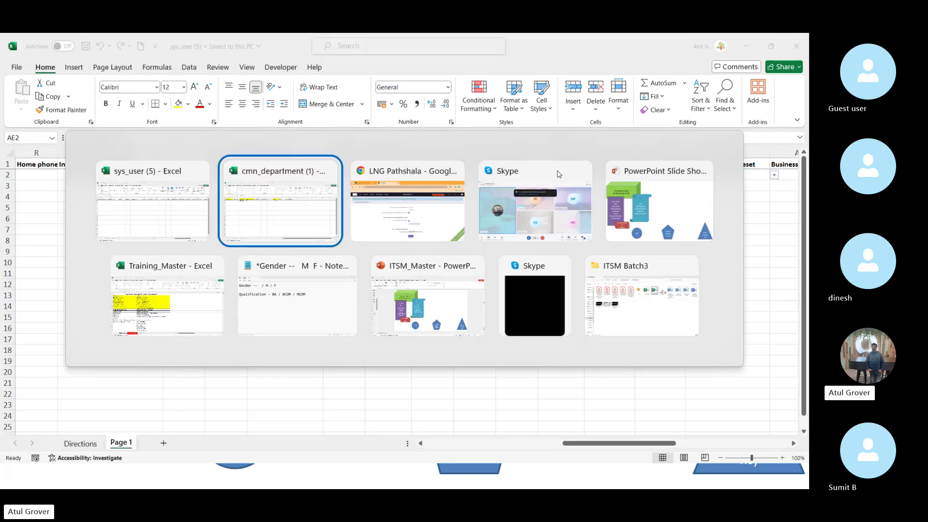
key("alt+Tab")
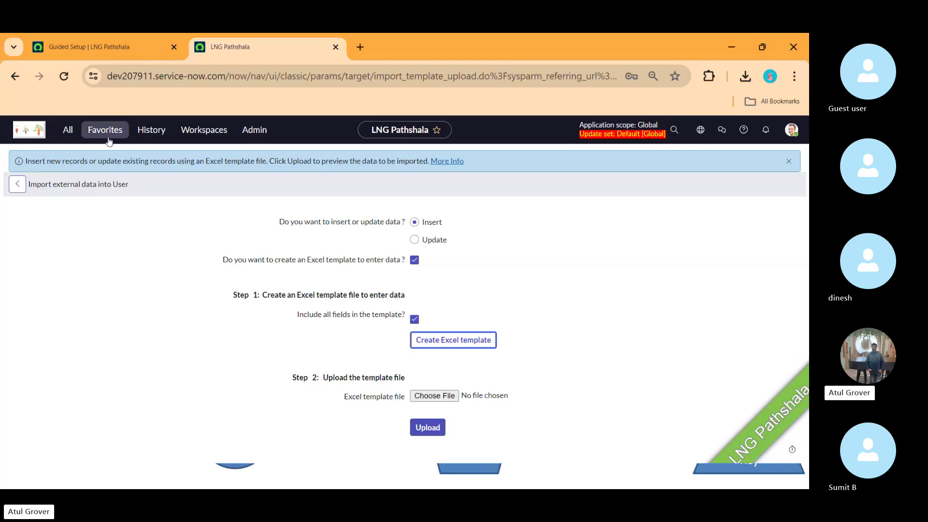
left_click(91, 52)
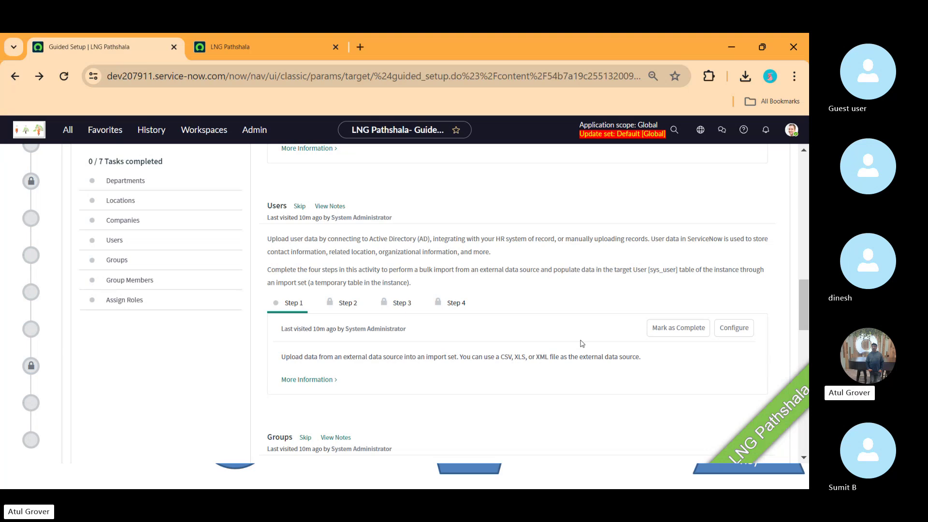
left_click(279, 42)
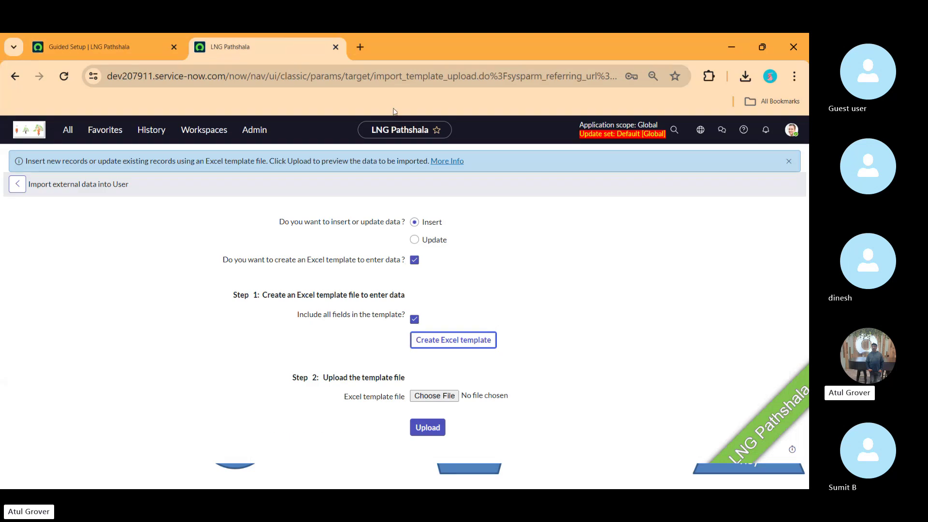
- Go back from the import page to the Users list and highlight sys_user in the address
left_click(18, 185)
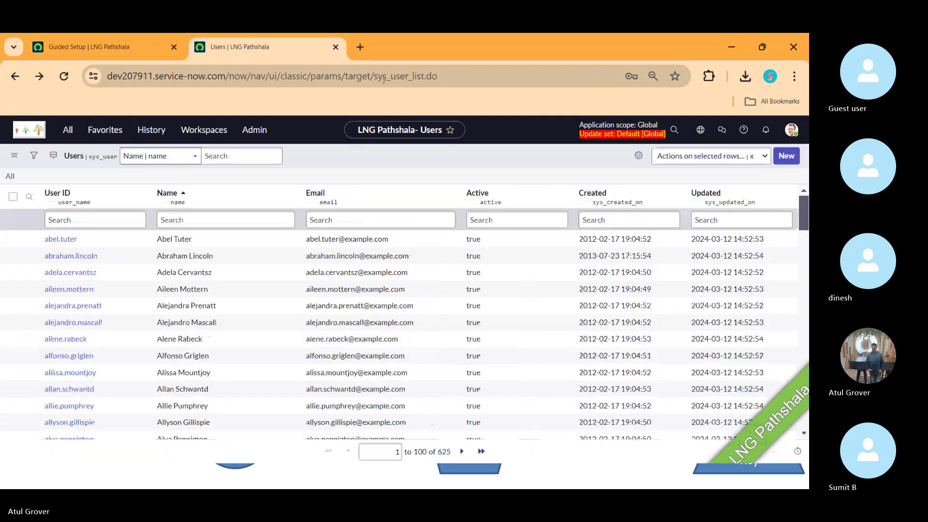
left_click(379, 77)
left_click_drag(374, 76, 408, 78)
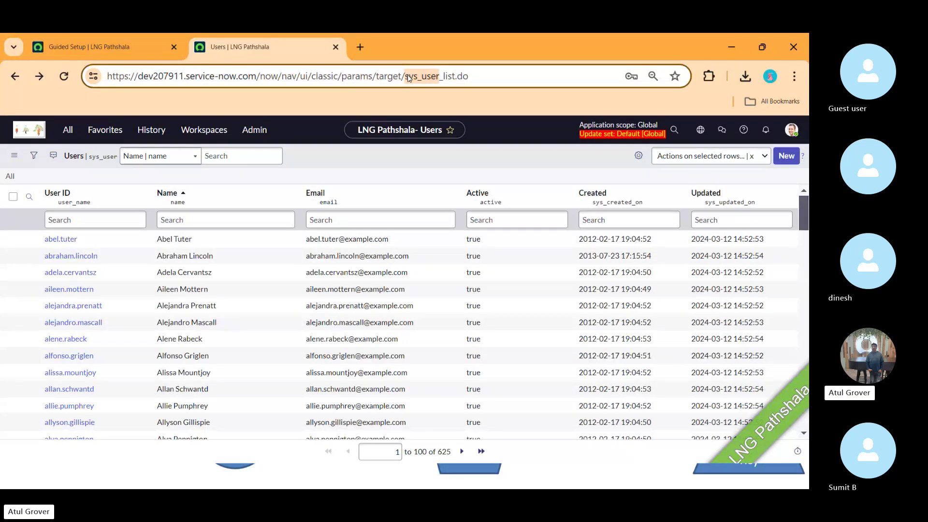
left_click(91, 39)
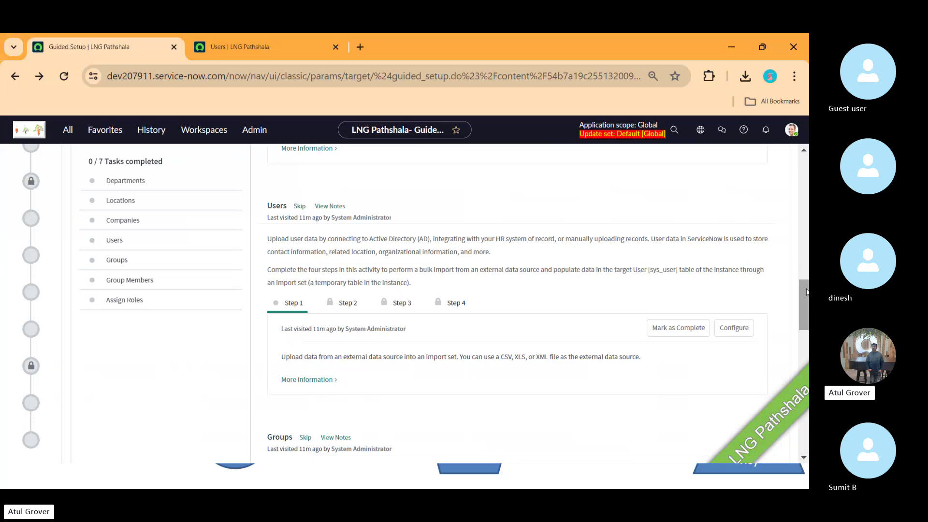
left_click_drag(805, 294, 806, 326)
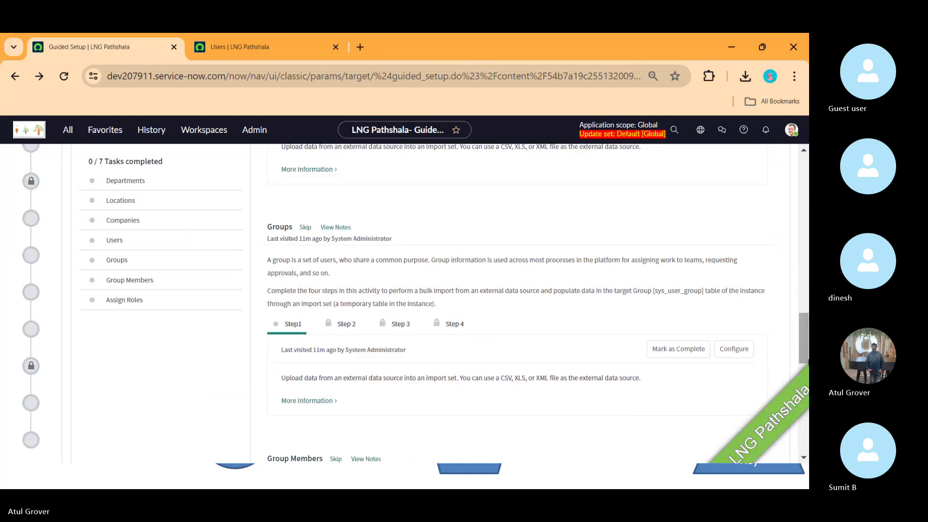
left_click_drag(806, 347, 804, 378)
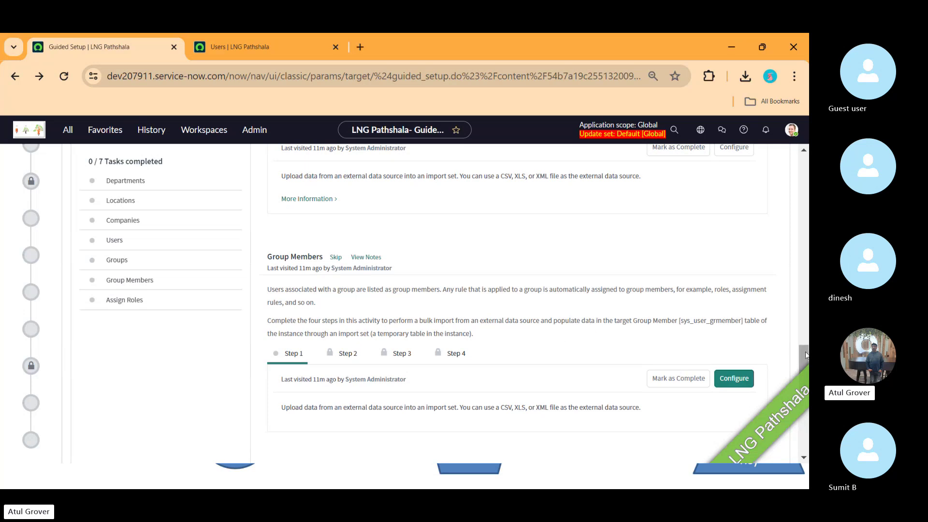
scroll(806, 355, "down", 4)
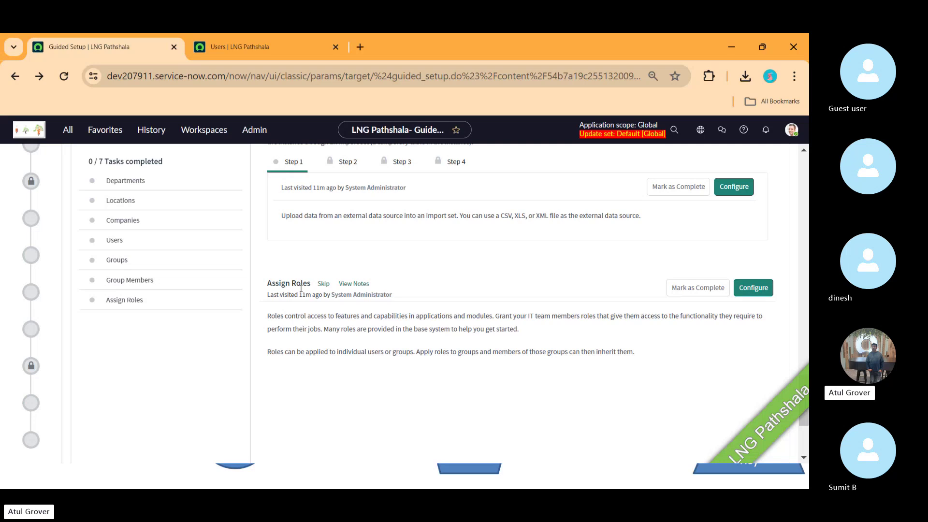
left_click(260, 47)
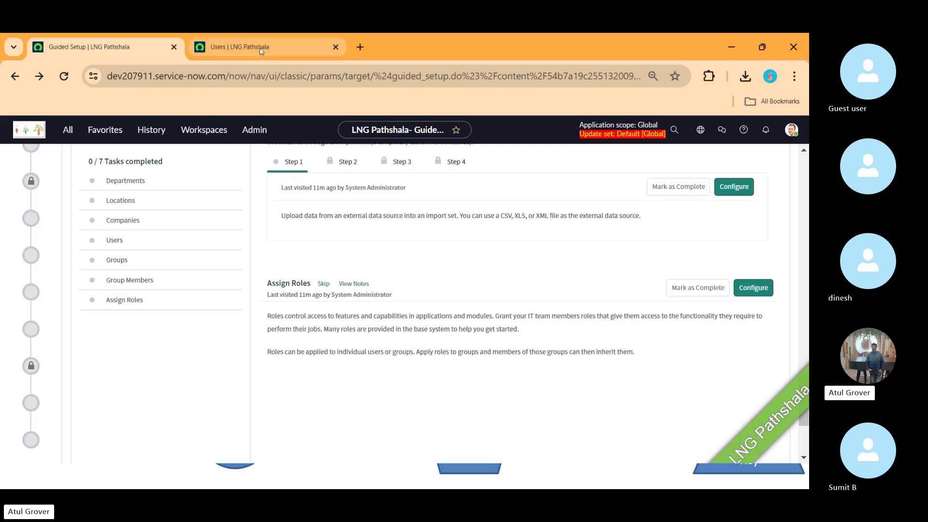
- In cmn_department (1), starting at A6, enter a sample name, F_name / L_Name, and another name
key("alt+Tab")
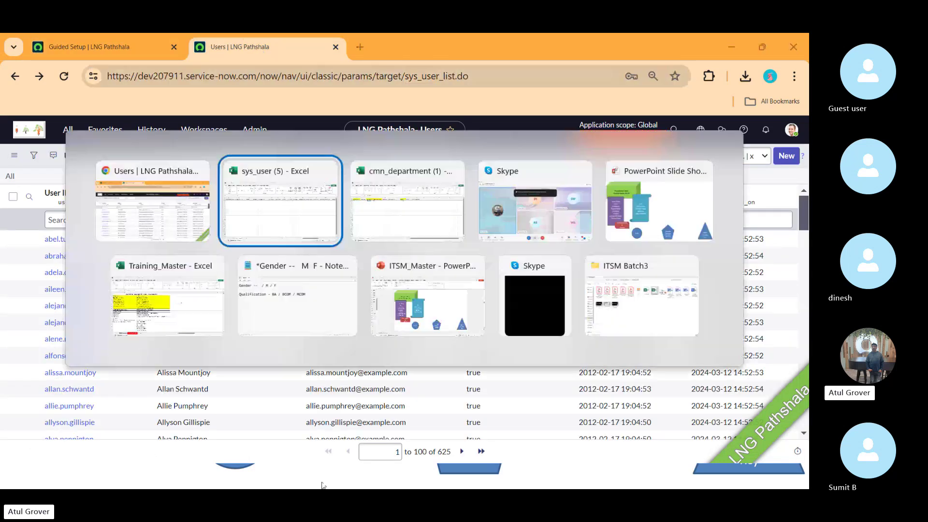
key("alt+Tab")
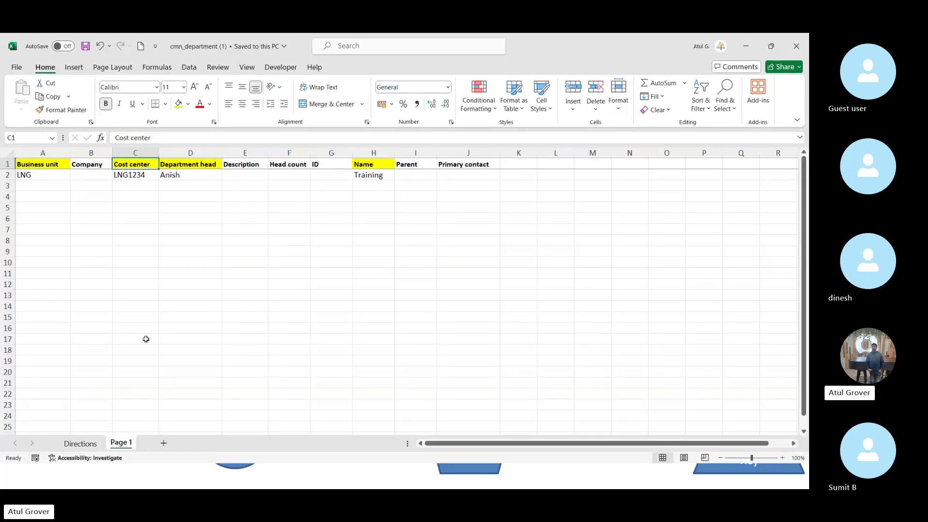
left_click(65, 222)
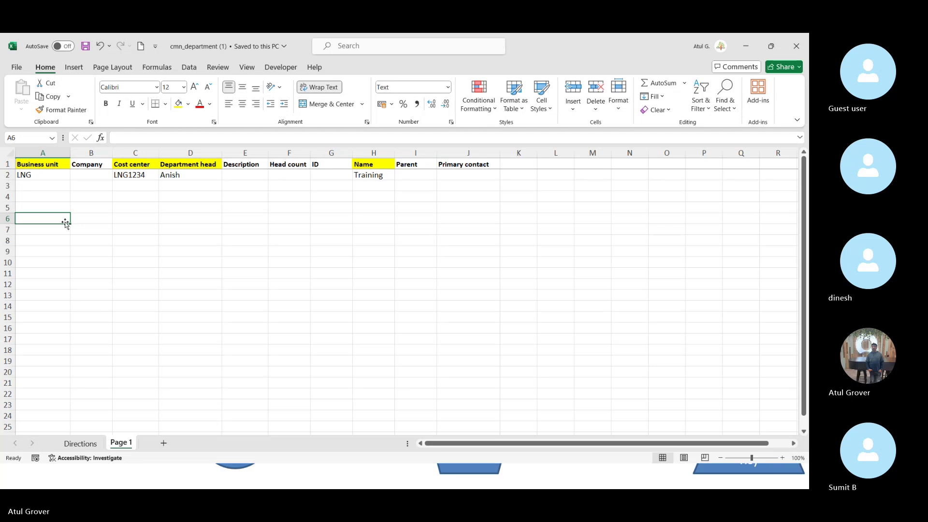
type("Anis")
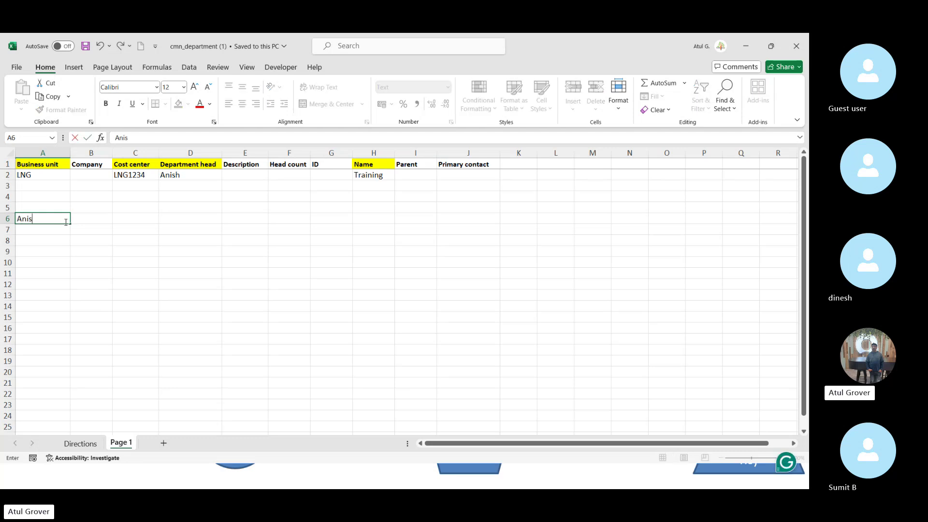
key("Return")
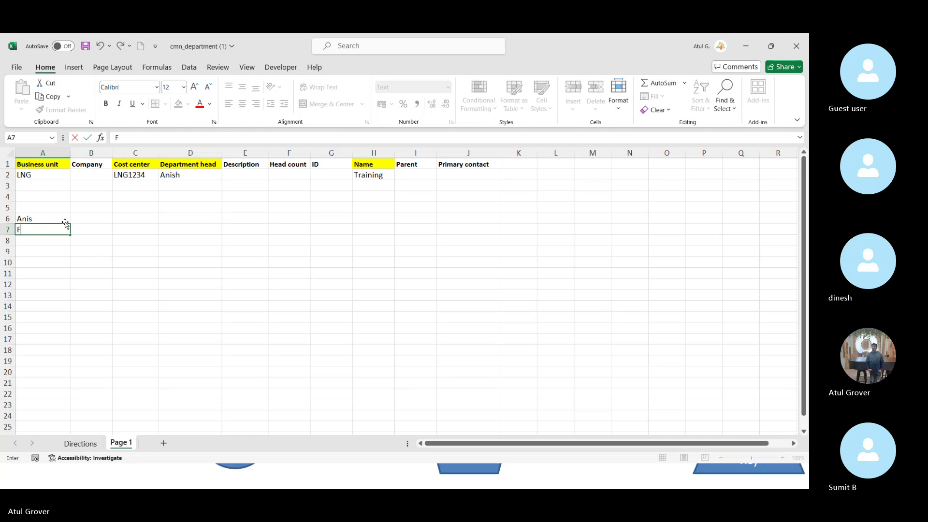
type("F_name")
key("Tab")
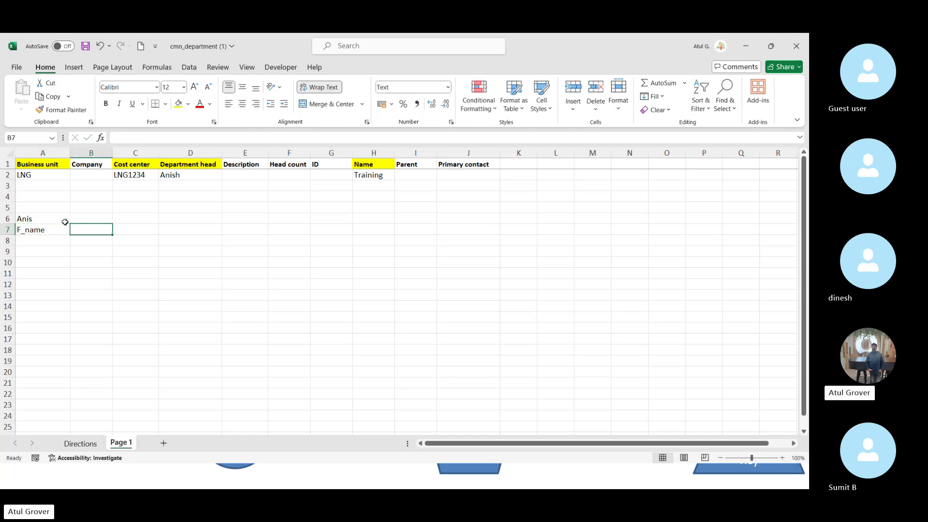
type("L_Name")
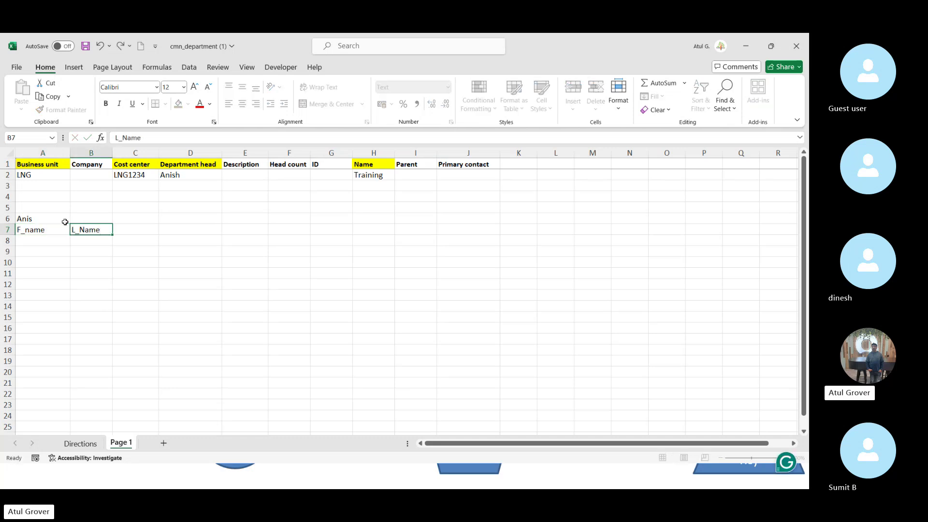
key("Return")
type("Was")
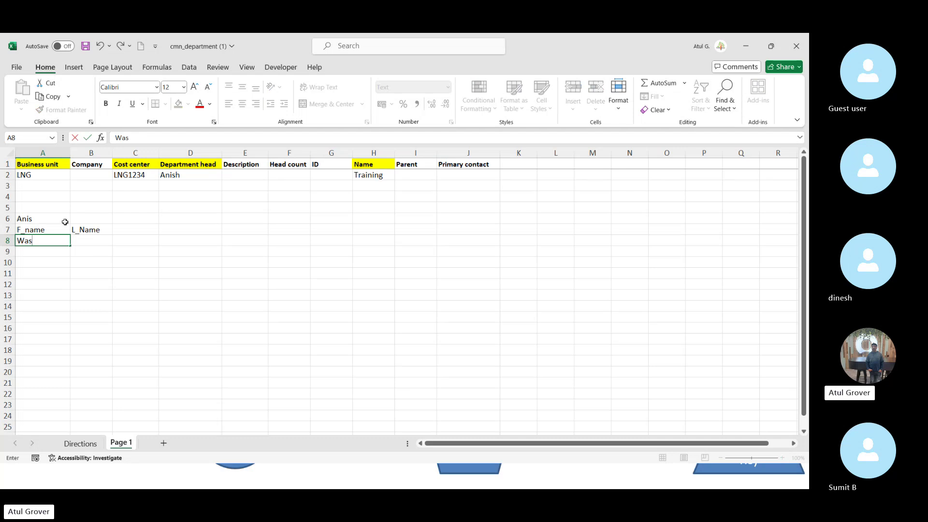
key("Return")
- Add rows FirstName / lastNmae, a sample name, and First_name / Last_Name
type("F")
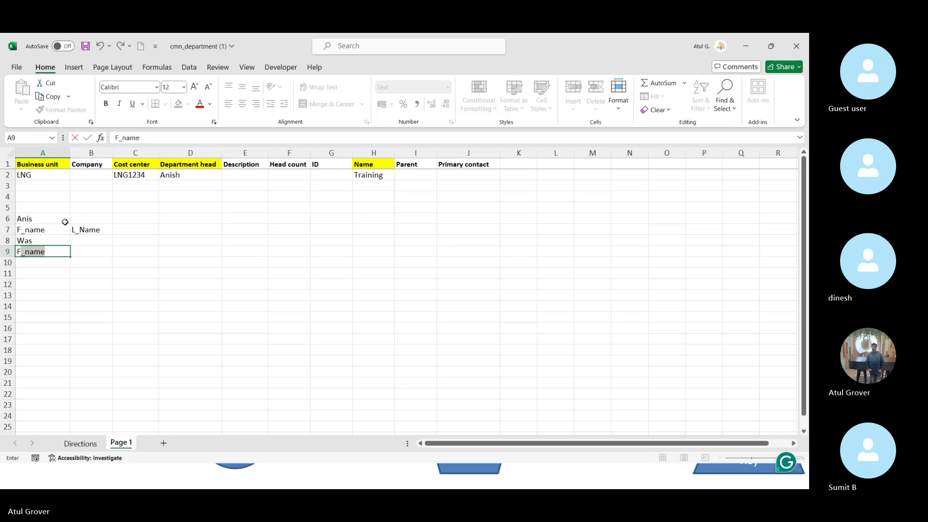
type("irstName")
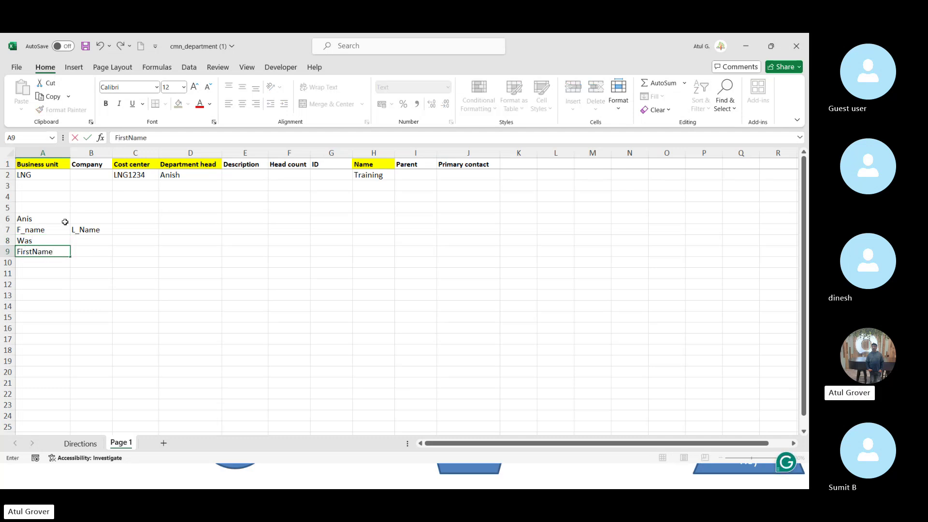
key("Tab")
type("lastNmae")
key("Return")
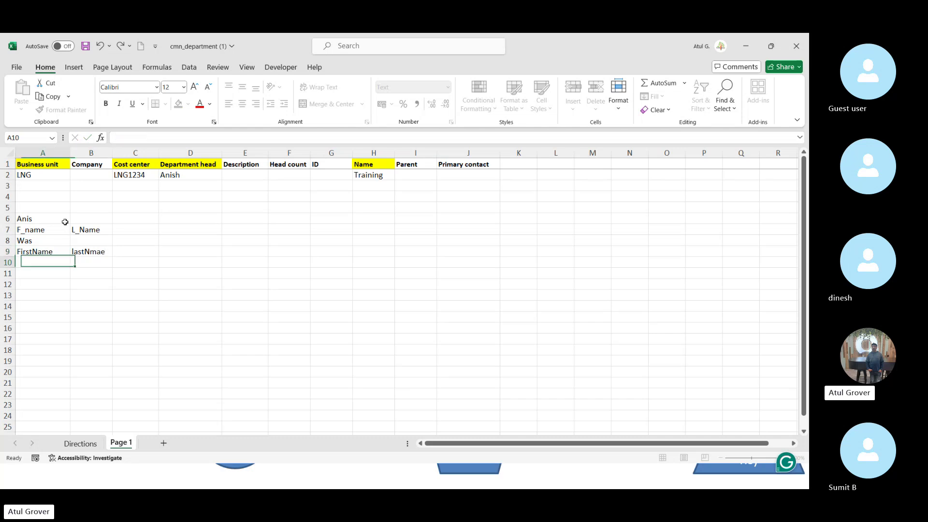
type("Din")
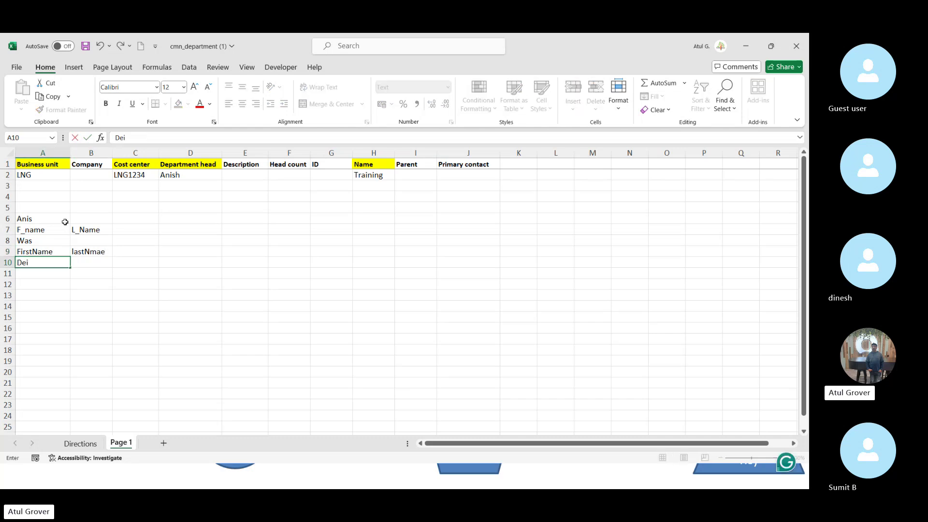
key("Return")
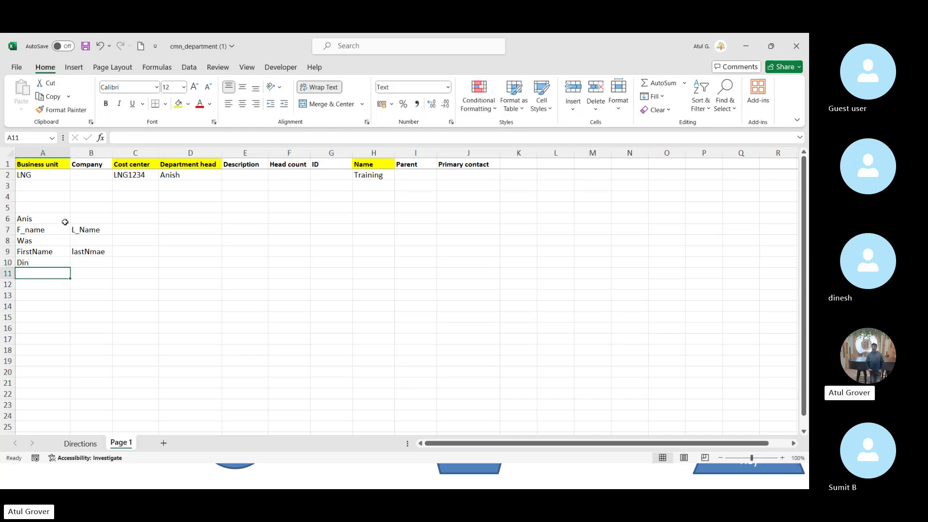
type("First_name")
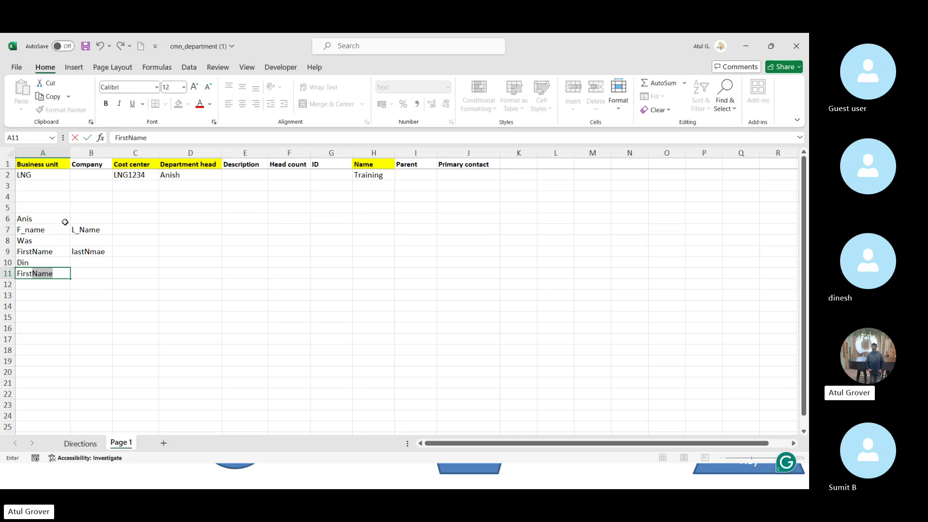
key("Tab")
type("Last")
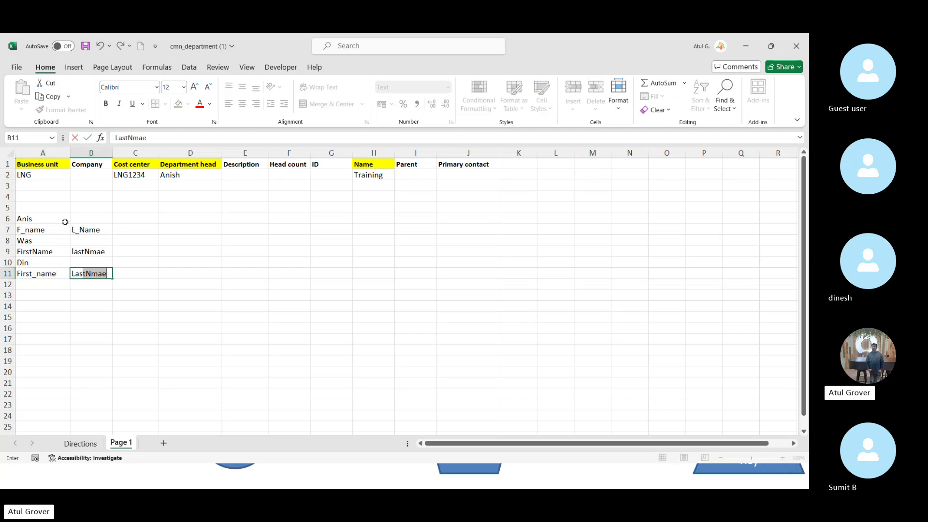
type("_Name")
key("Return")
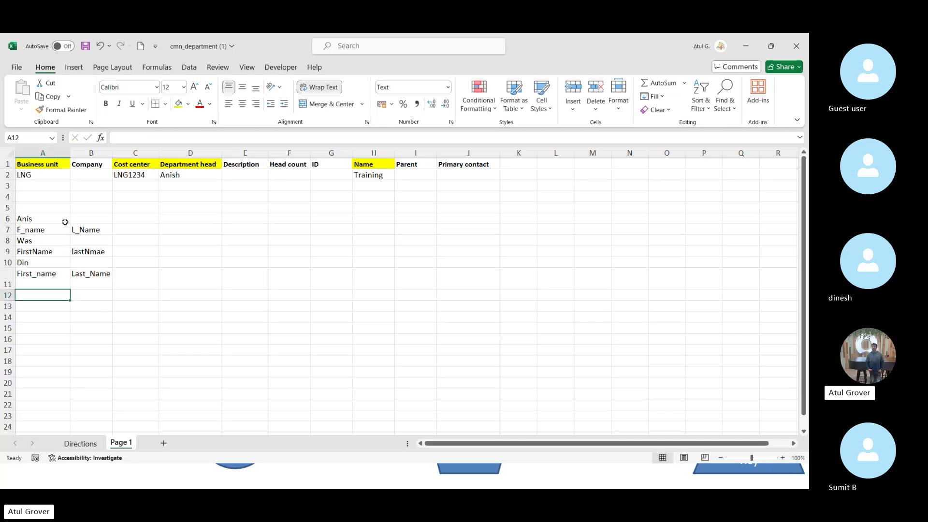
- Add one more sample name in A12 and Firsts_Names in A13
key("Up")
key("Down")
type("Sum")
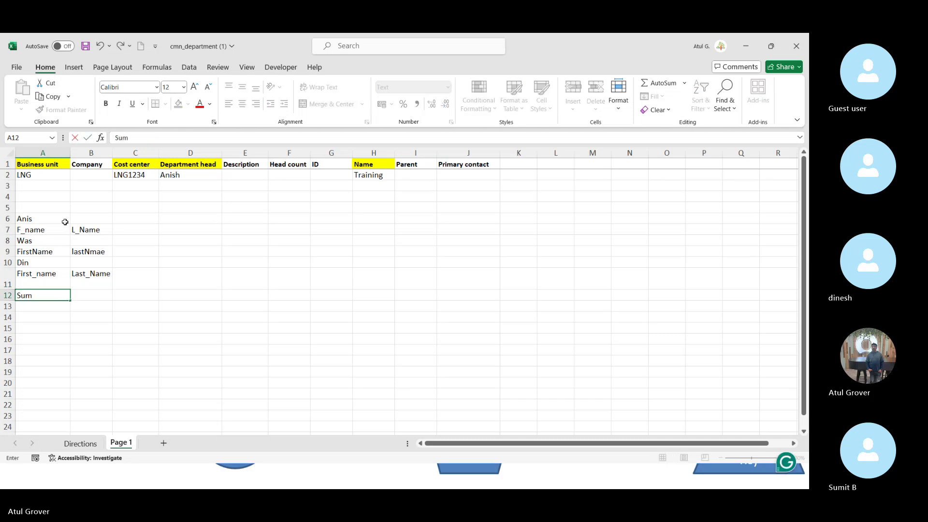
key("Return")
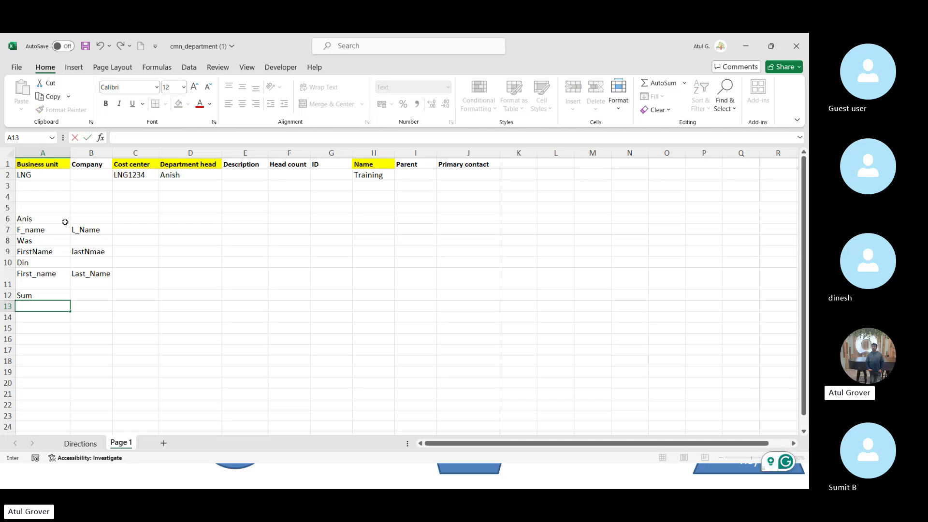
type("F_")
key("BackSpace")
key("BackSpace")
key("BackSpace")
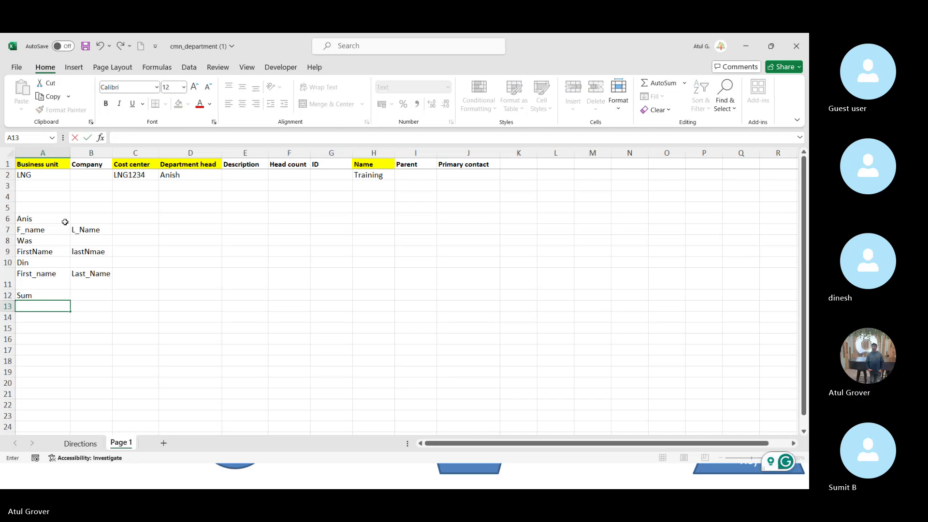
type("Firsts")
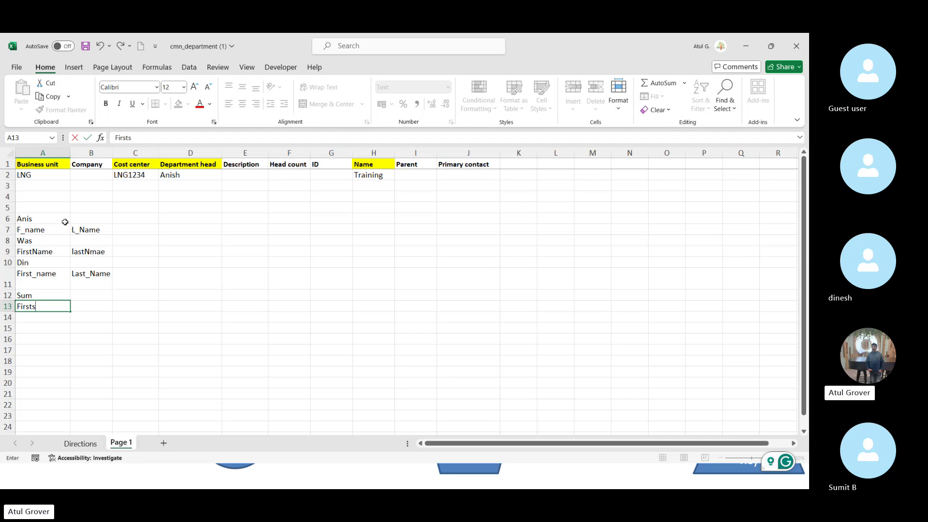
type("_Nams")
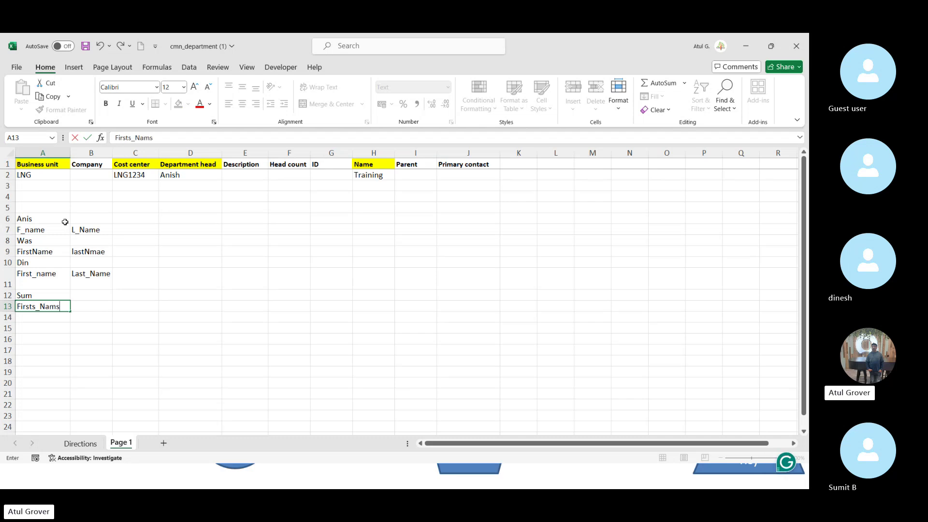
key("BackSpace")
type("es")
- Commit the Firsts_Names entry in A13 and review the naming examples in A7:A13, such as F_name and First_name
left_click(343, 305)
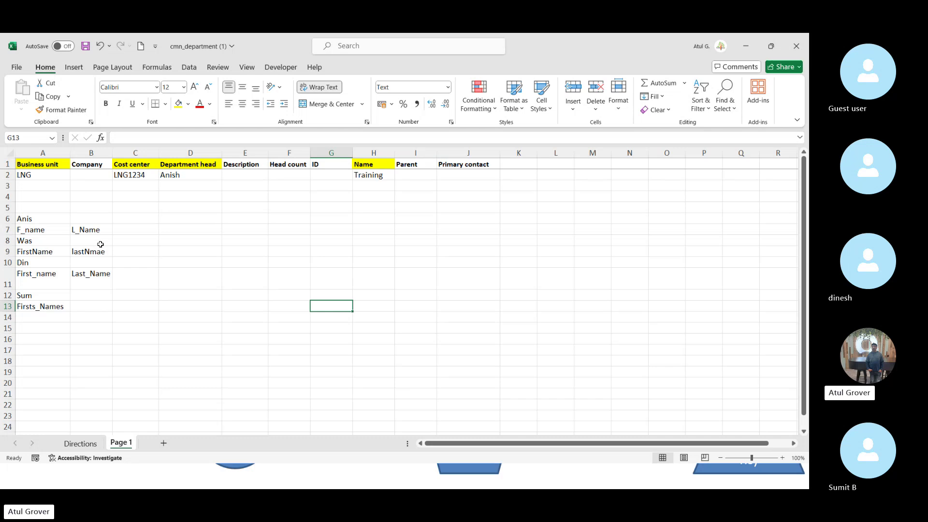
left_click(35, 221)
left_click_drag(36, 231, 49, 305)
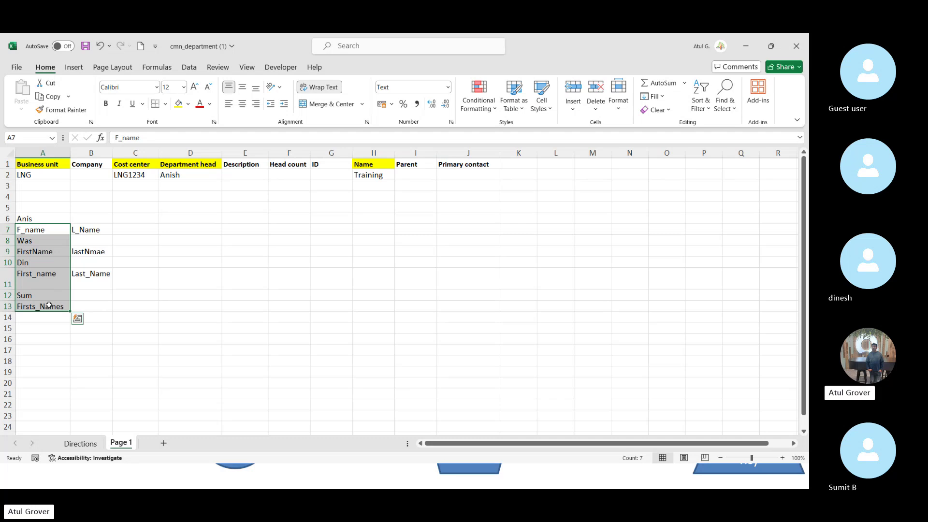
left_click(47, 232)
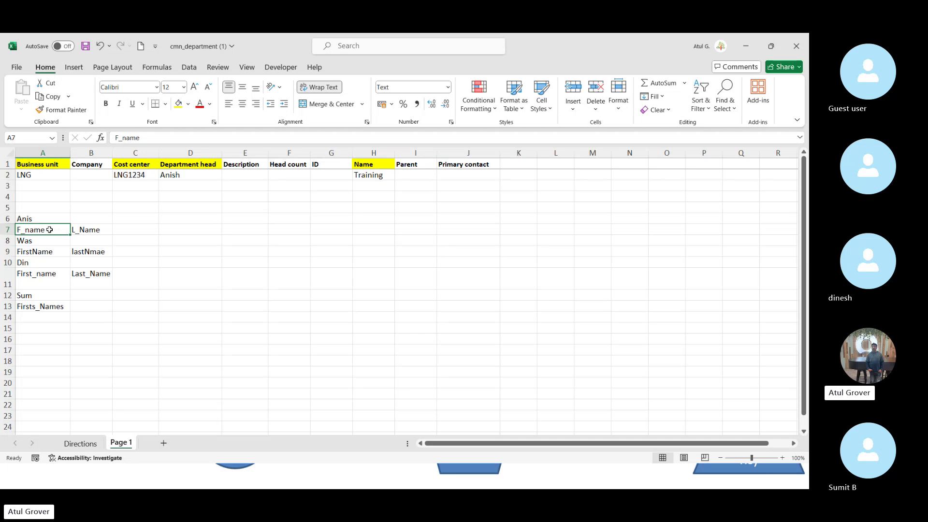
left_click(46, 273)
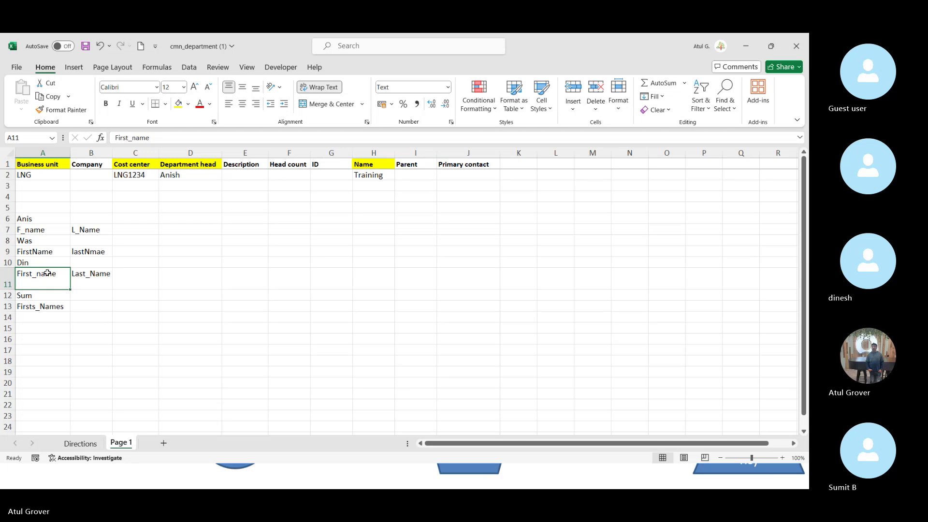
- Compare them with the header row's field names, then return to the Foundation Data slide show
left_click(6, 165)
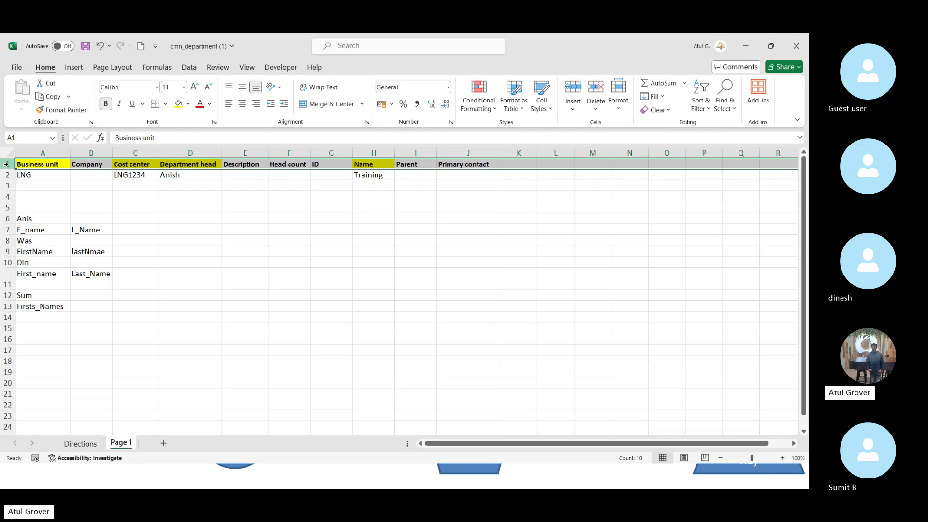
key("alt+Tab")
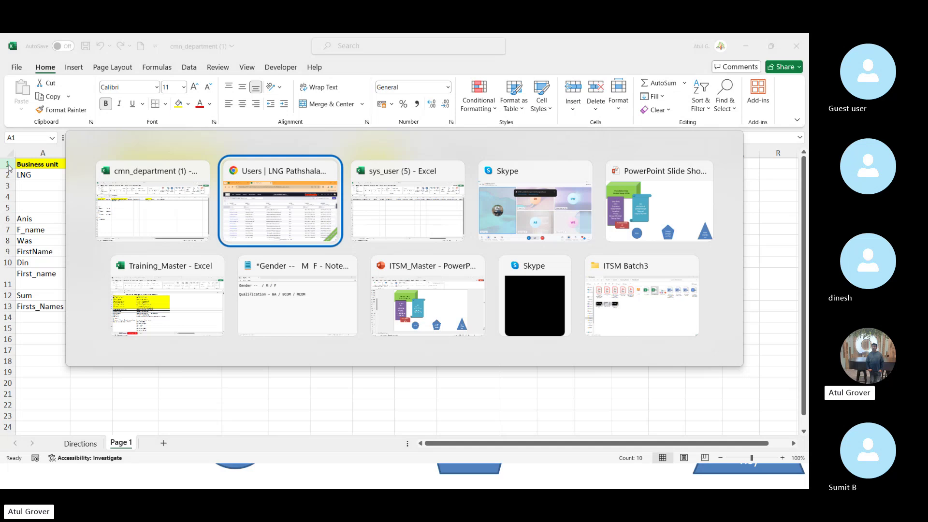
key("alt+Tab")
key("alt+Tab")
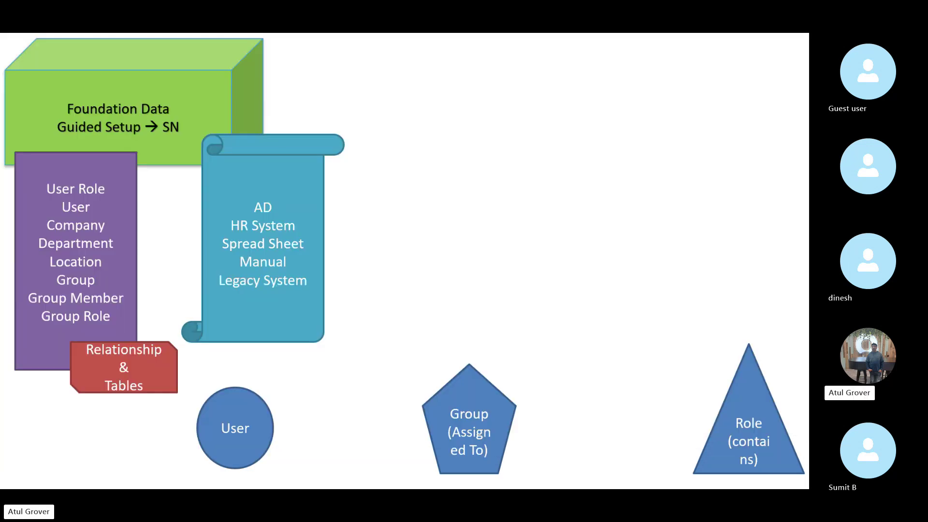
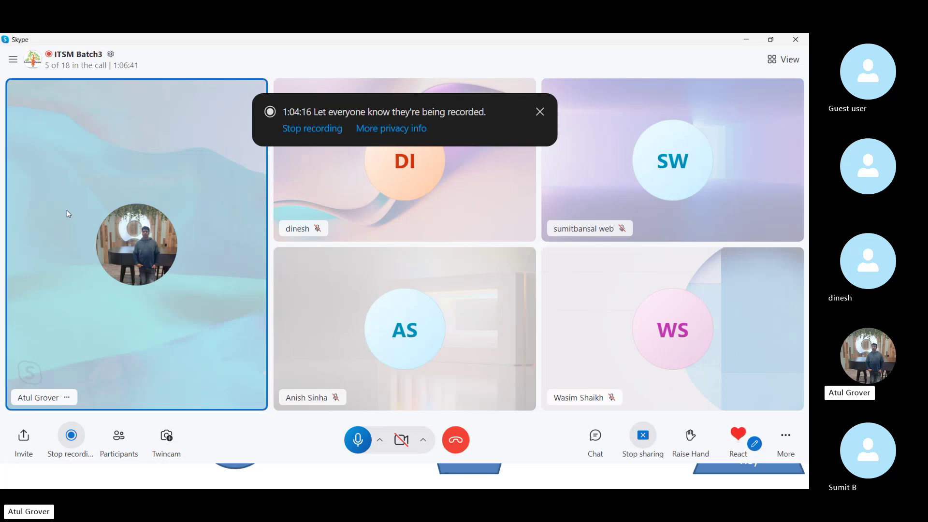
- Switch to the cmn_department (1) workbook, then on to the foundation data slide show
key("alt+Tab")
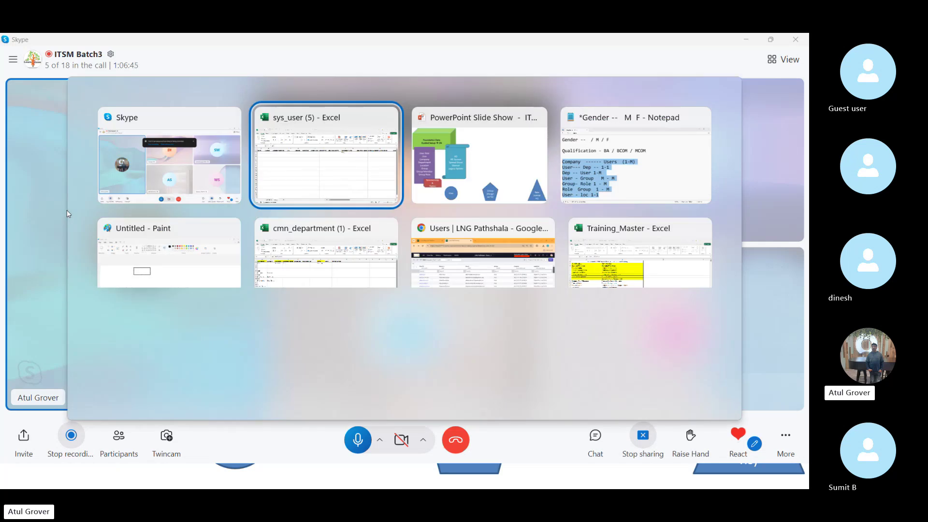
key("Down")
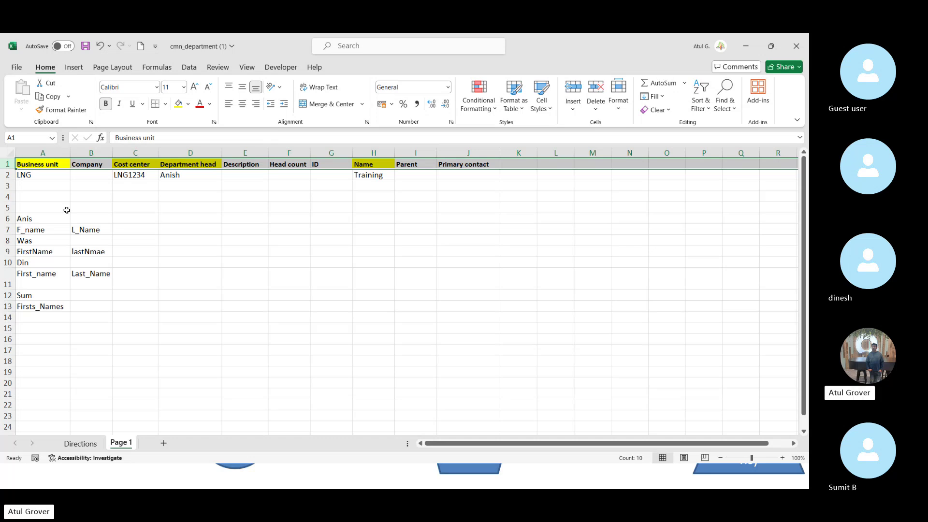
key("alt+Tab")
key("alt+Tab")
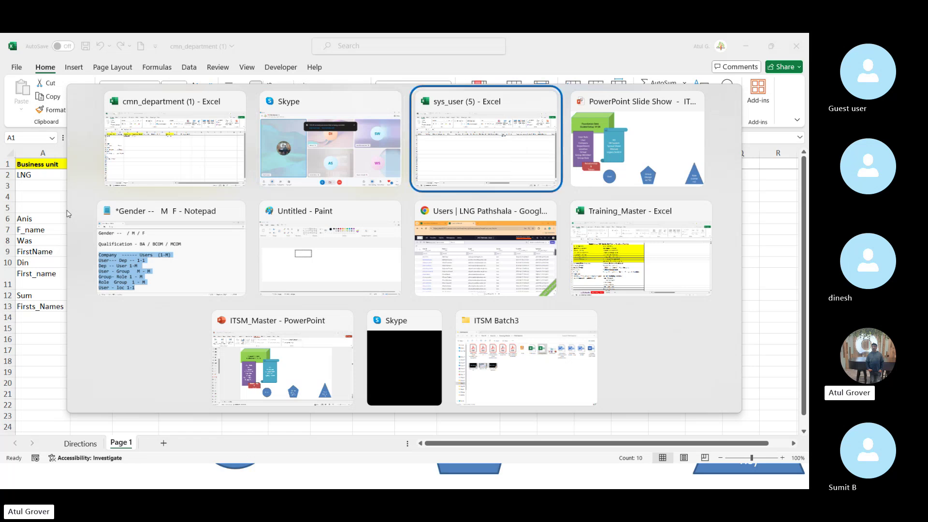
key("alt+Tab")
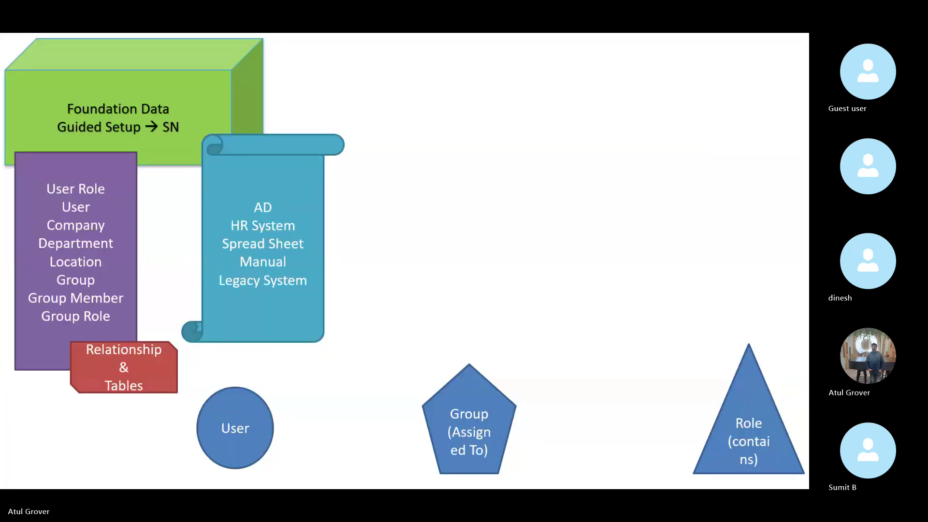
- End the slide show, returning to slide 25 of the ITSM_Master deck
key("Escape")
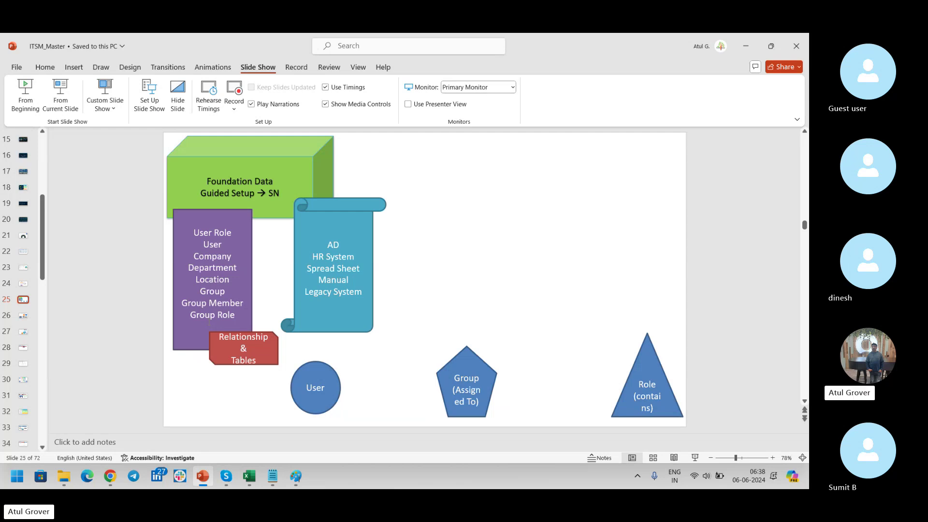
- Bring ServiceNow forward in Chrome and open System Definition > Tables
left_click(116, 477)
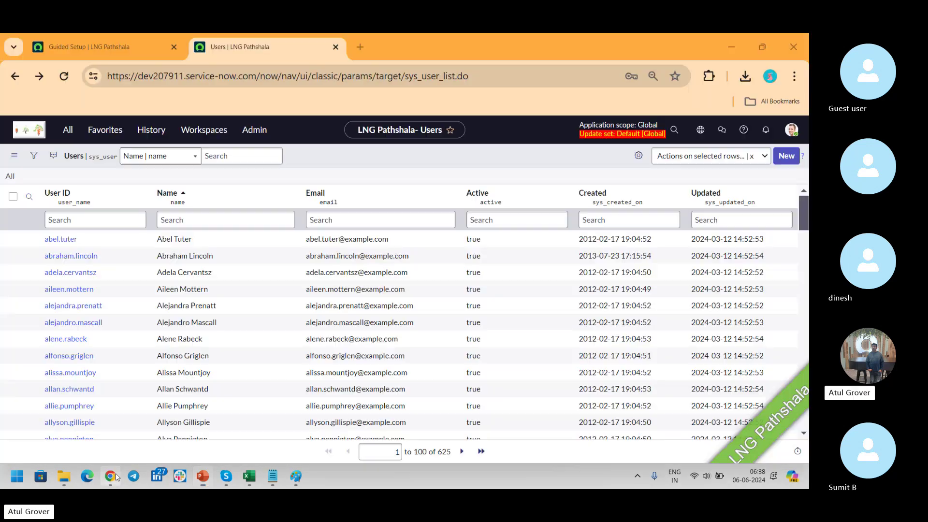
left_click(68, 130)
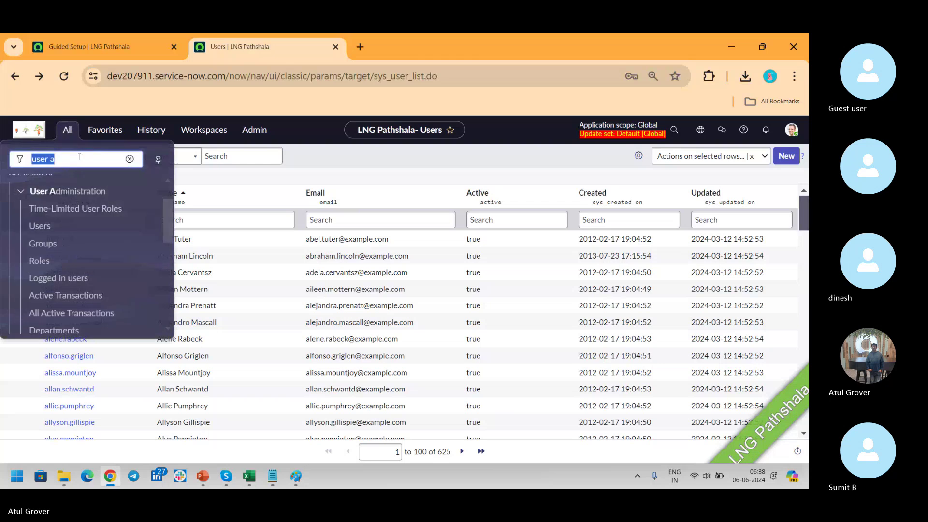
type("tables")
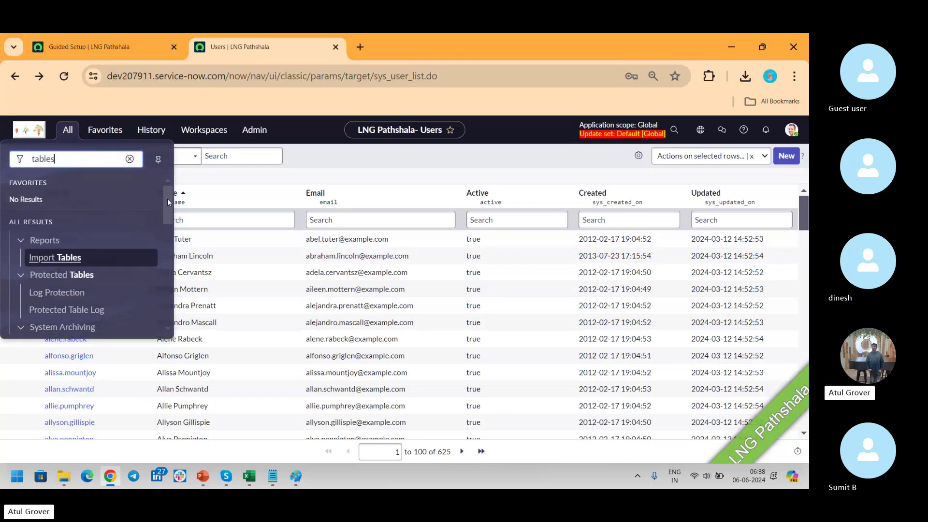
left_click_drag(167, 201, 165, 250)
left_click(51, 247)
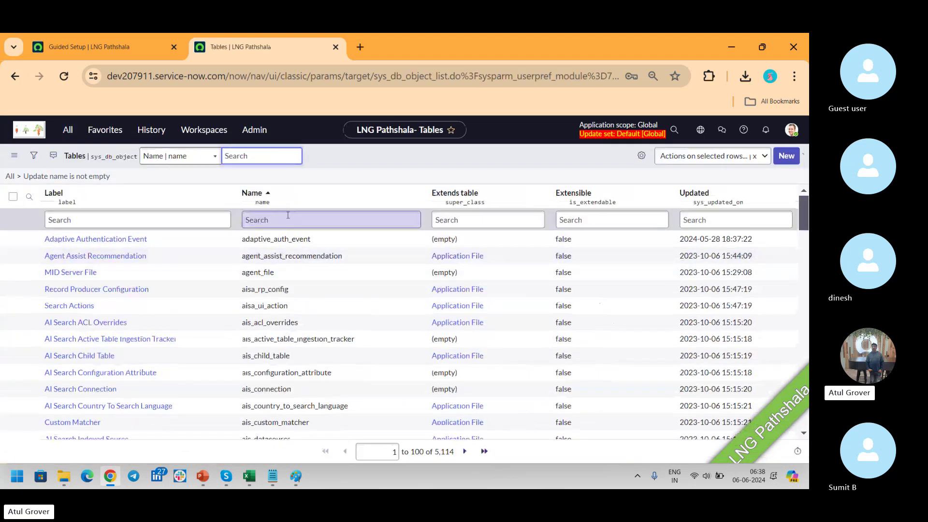
- Filter the Tables list to names starting with sys_user
left_click(283, 215)
type("sys")
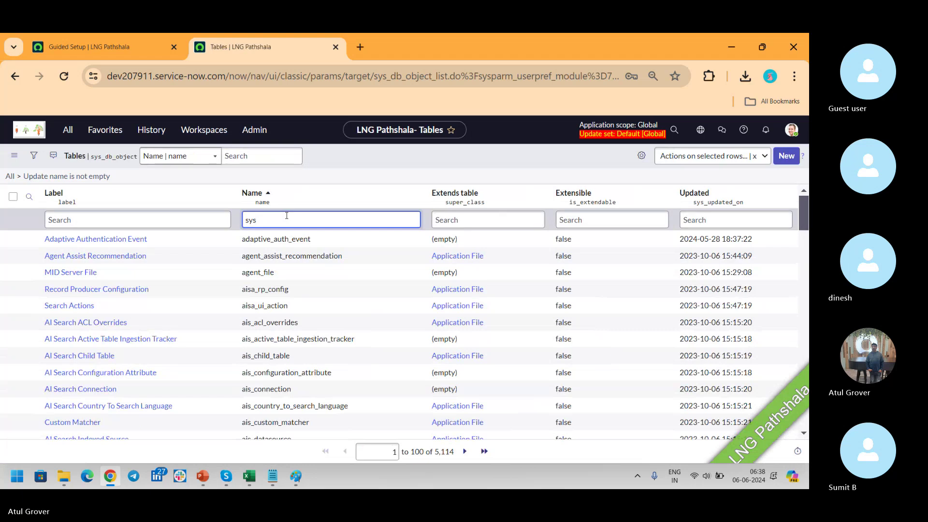
type("_user")
key("Return")
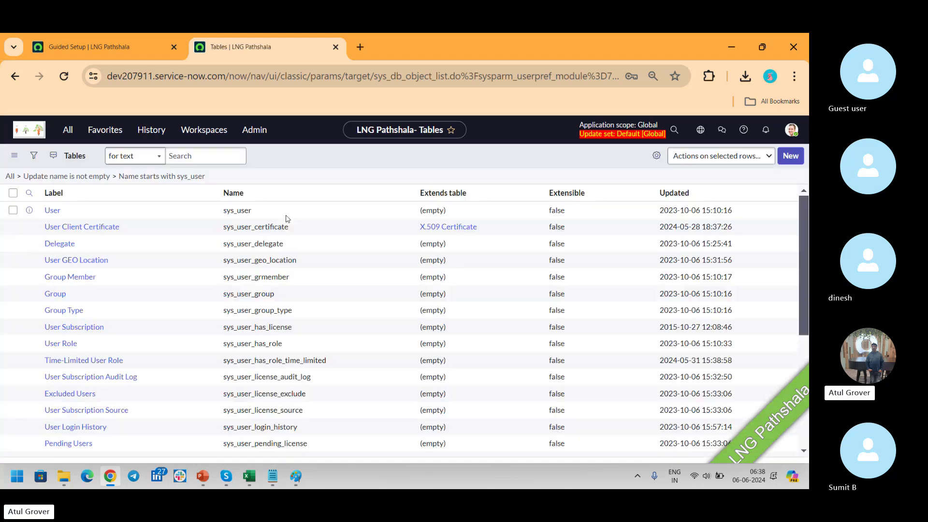
- Open the User (sys_user) table definition and show its schema map from Related Links
left_click(53, 240)
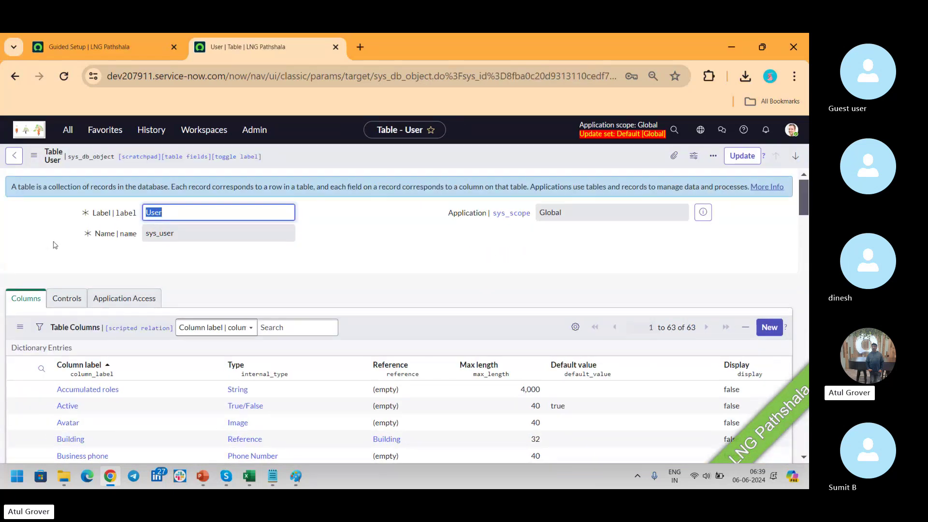
left_click_drag(804, 196, 806, 376)
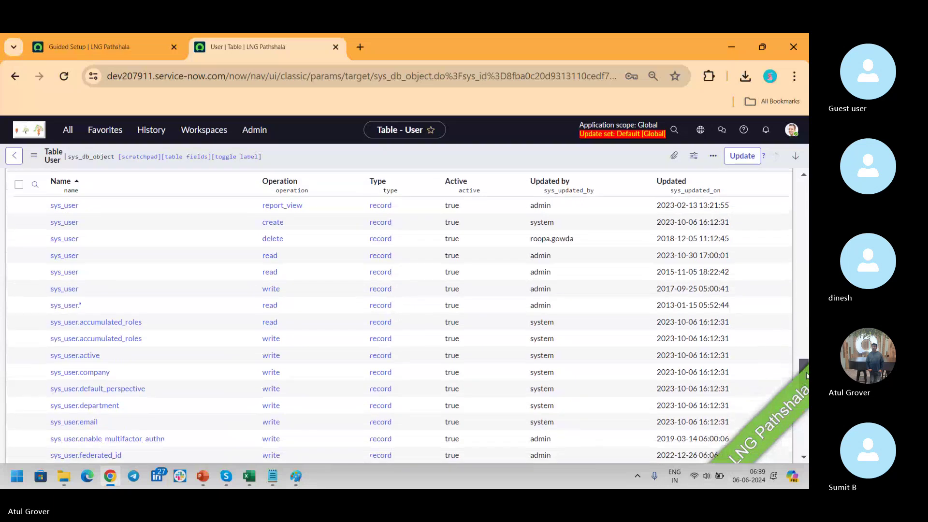
scroll(54, 299, "up", 4)
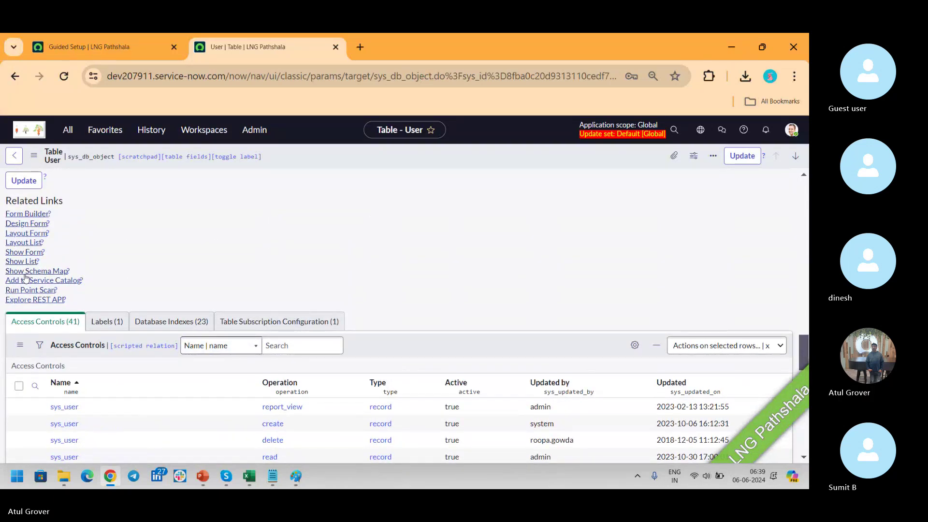
left_click(28, 276)
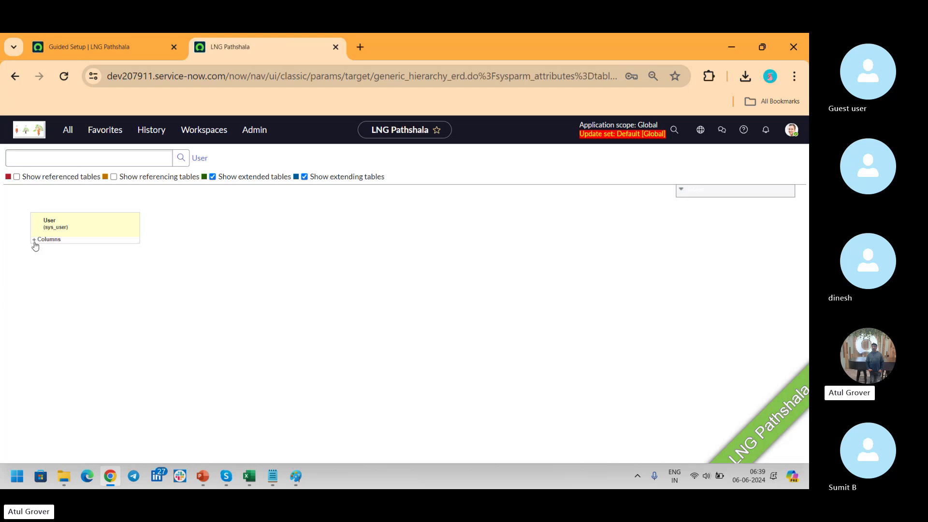
- Turn on 'Show referencing tables' for the User schema map, then switch back to the Skype call
left_click(115, 179)
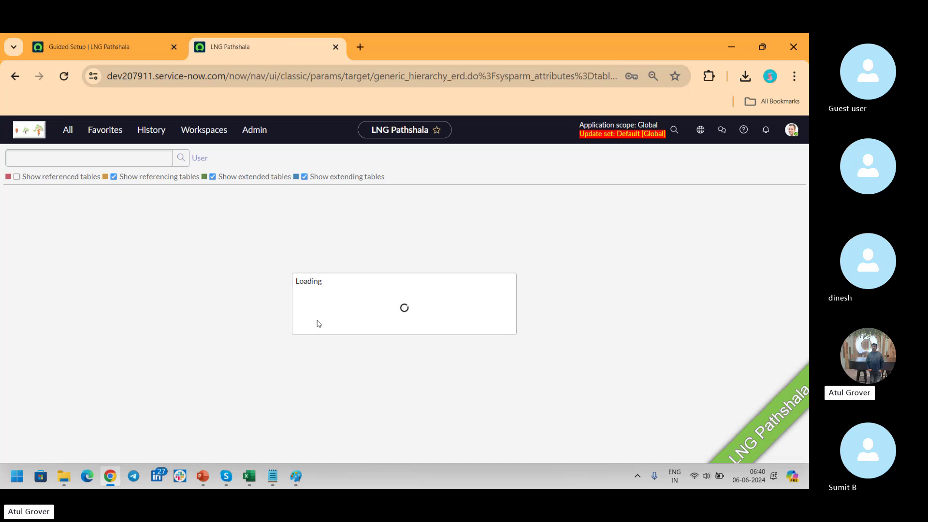
key("alt+Tab")
key("alt+Tab")
key("alt+Tab")
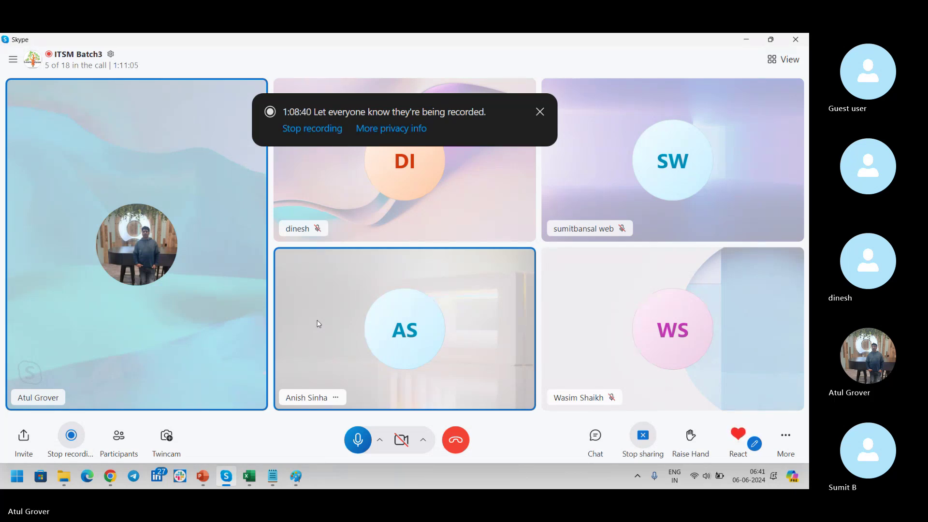
- Switch from Skype back to the Chrome window with the User schema map
key("alt+Tab")
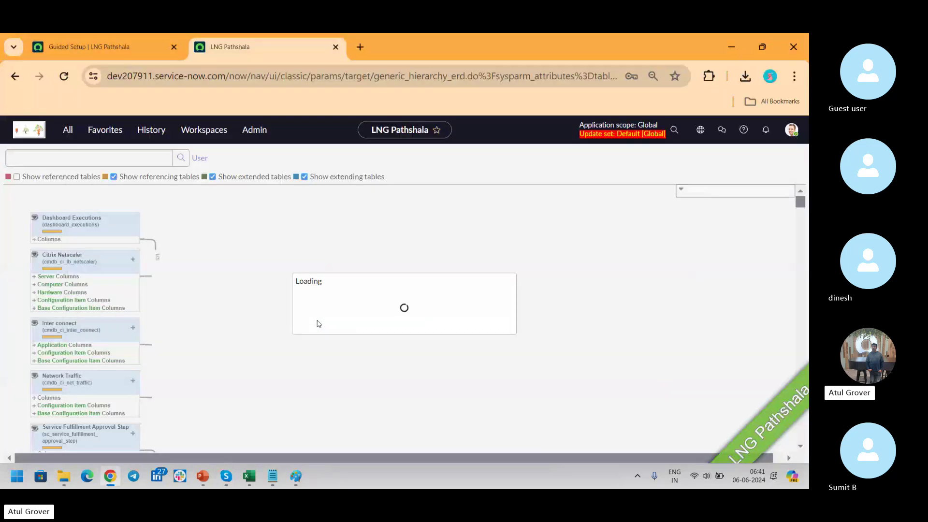
key("ctrl+Tab")
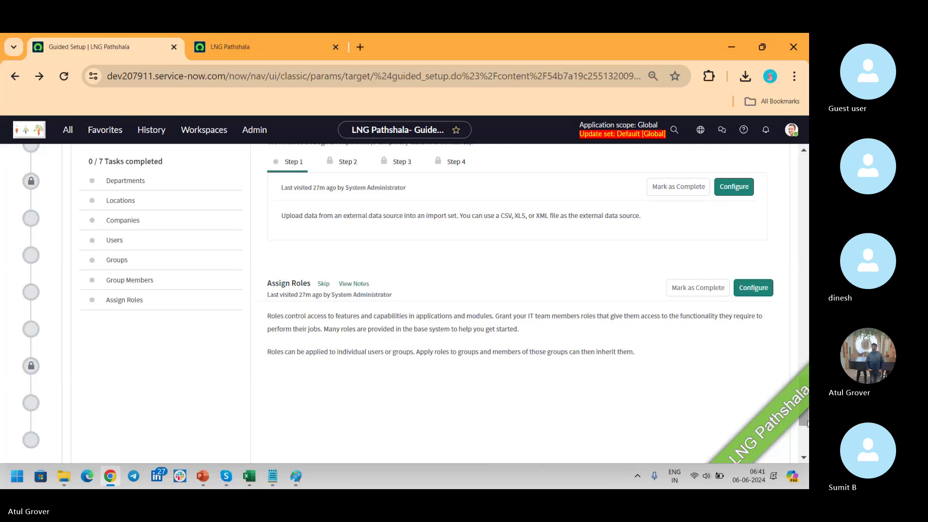
scroll(805, 409, "up", 2)
scroll(805, 410, "up", 6)
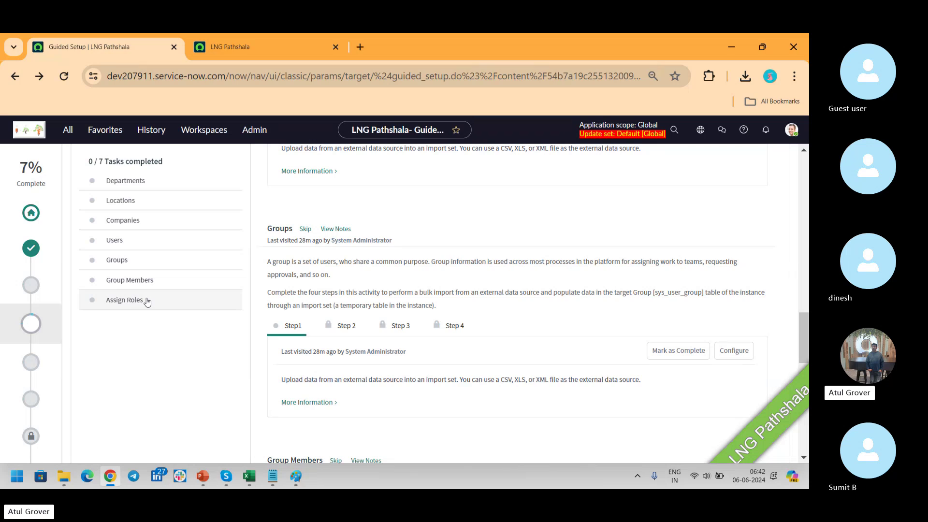
left_click(242, 41)
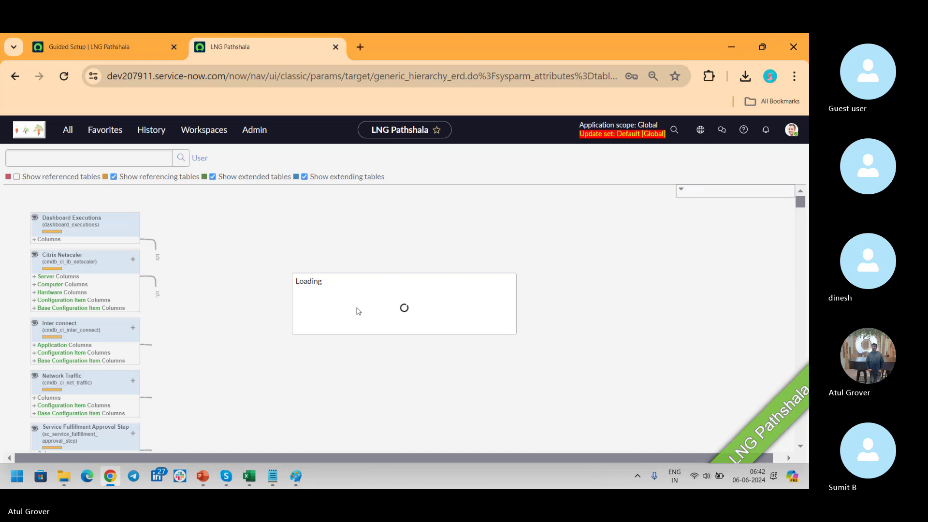
- Google 'user group realtionship image' in a new tab, then refine the query with 'servicenow'
left_click(361, 47)
type("user gro")
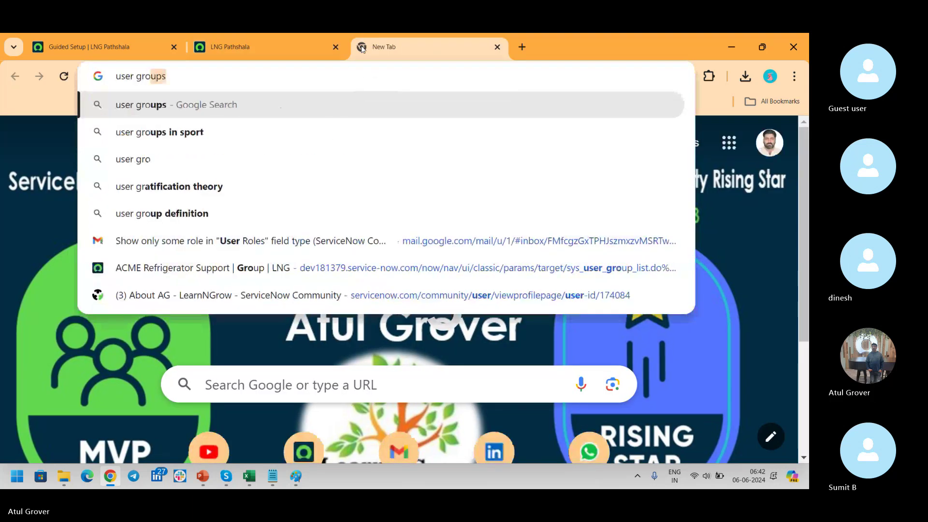
type("up re")
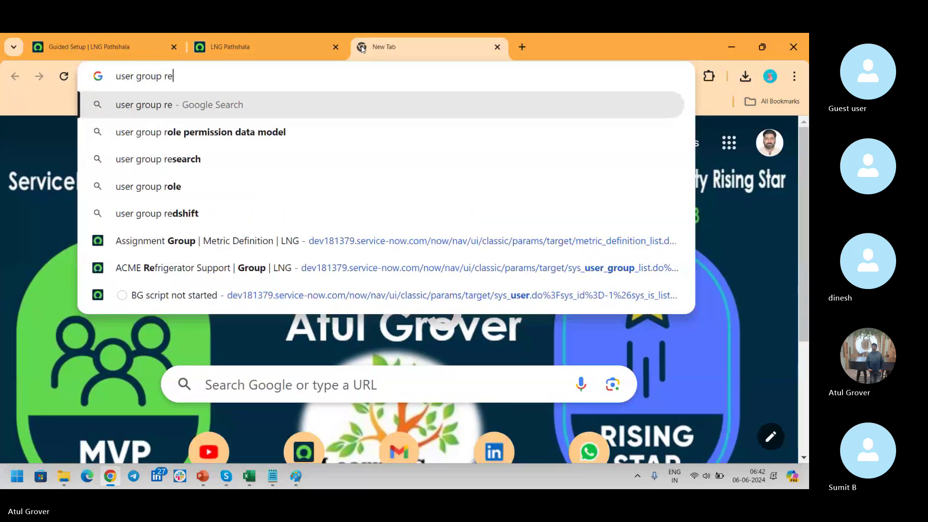
type("altionship")
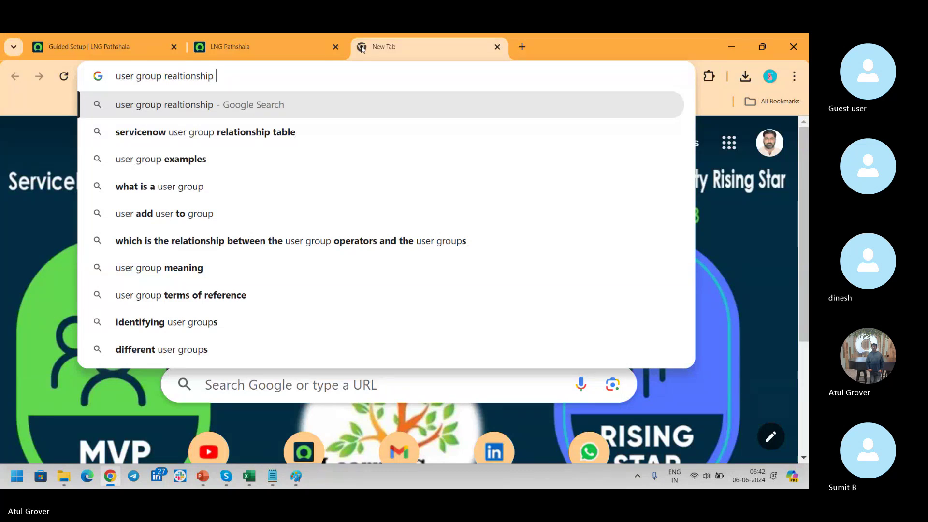
type(" image")
key("Return")
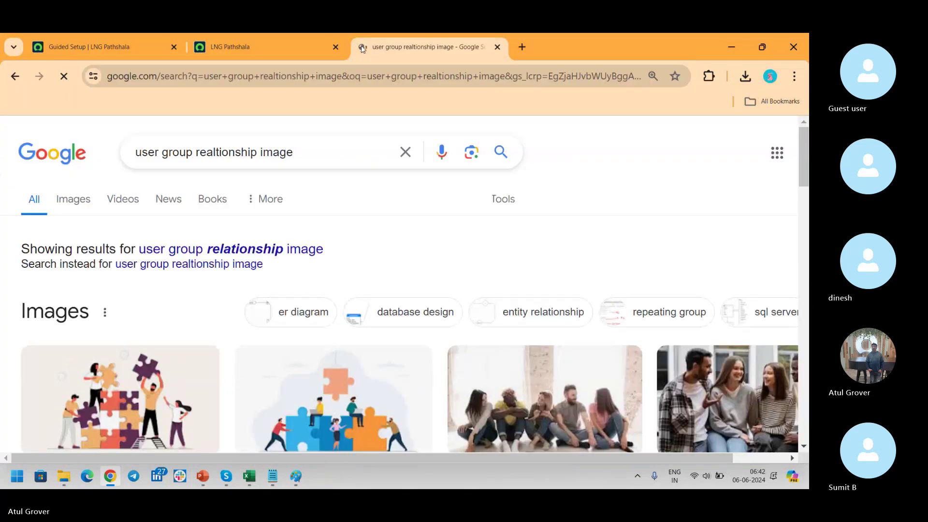
left_click(341, 153)
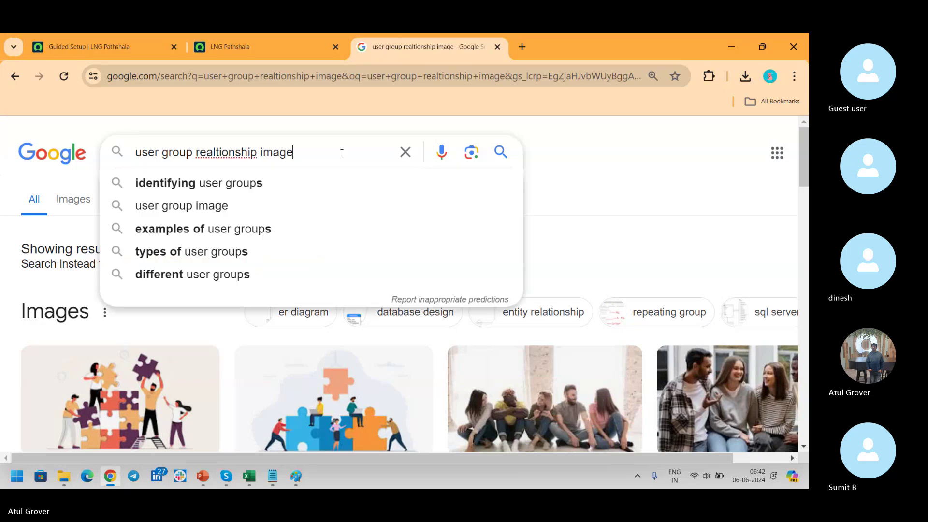
type("Ser")
key("Down")
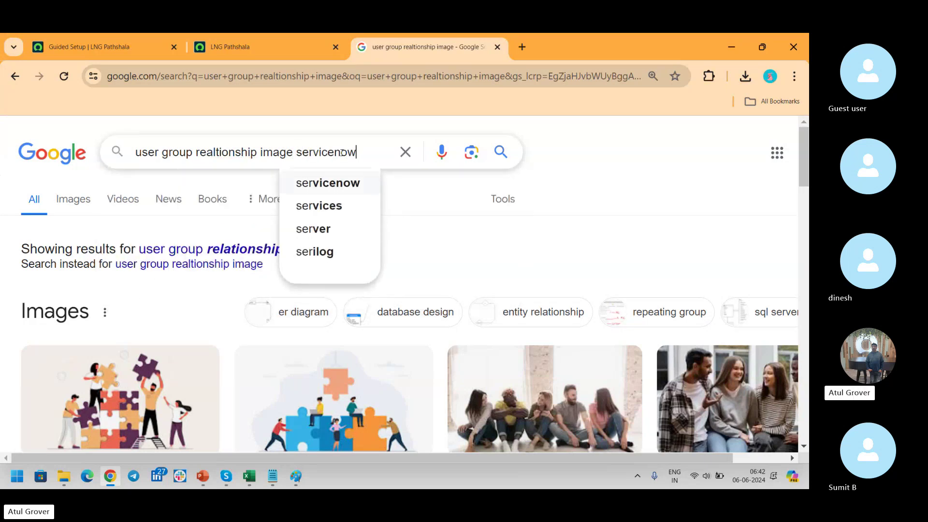
key("Return")
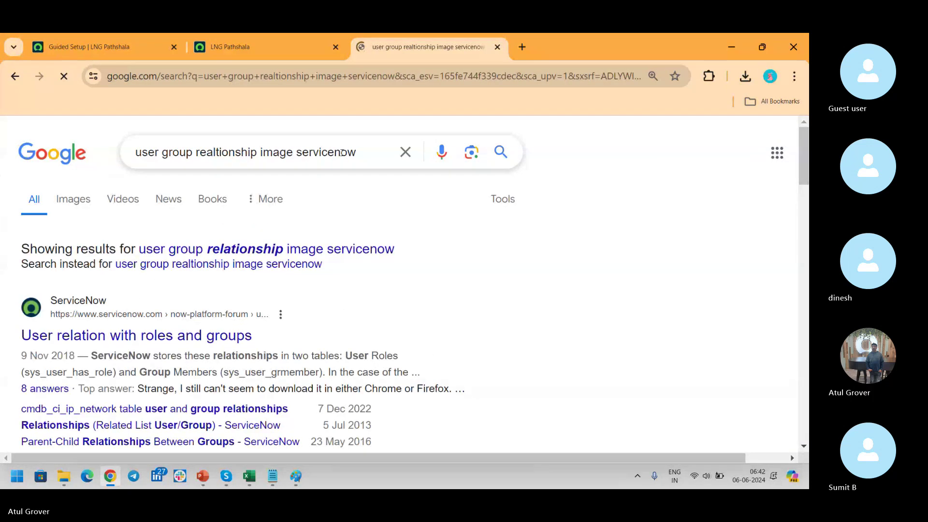
- Browse the image results, try the Servicenow data model filter, then return to the schema map tab
left_click(81, 202)
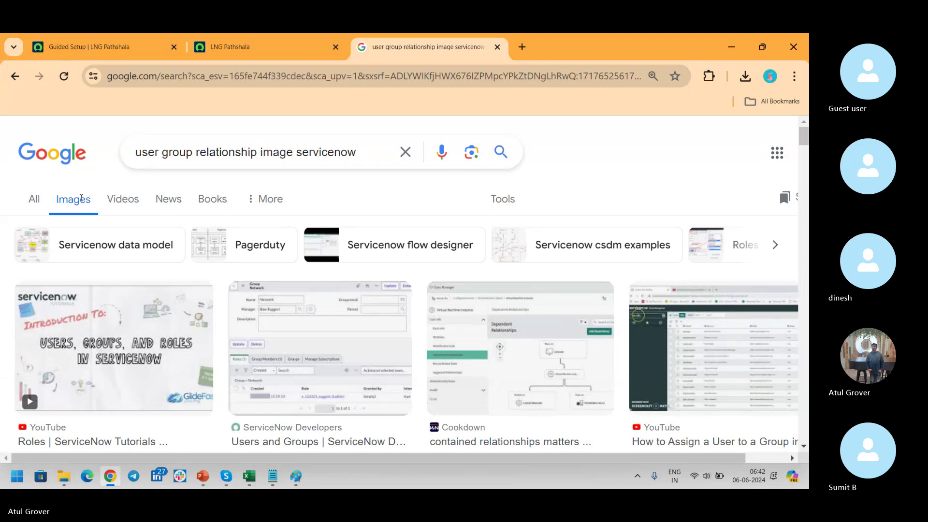
left_click(58, 240)
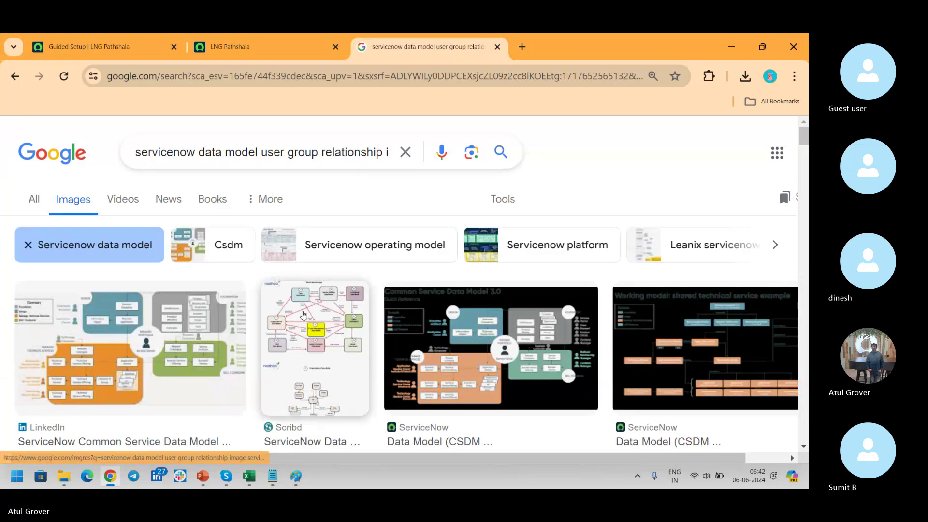
left_click(15, 77)
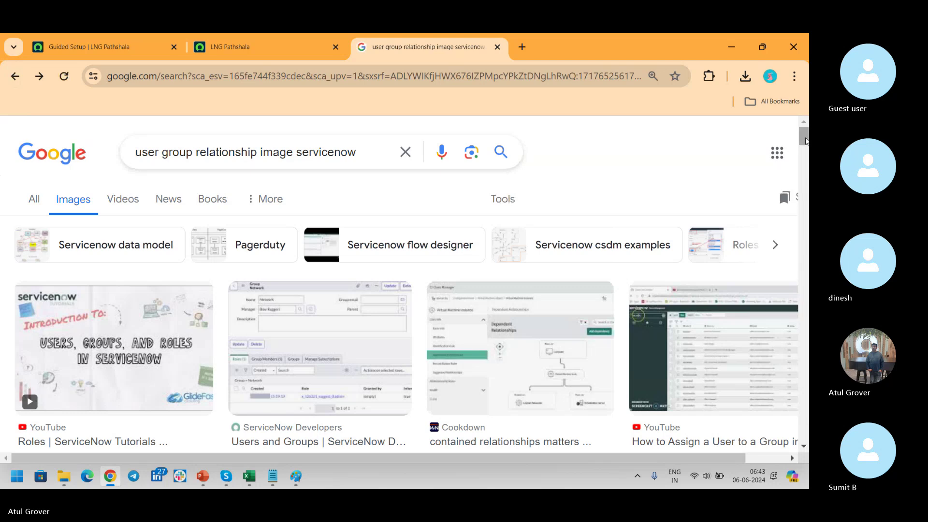
left_click_drag(804, 142, 805, 155)
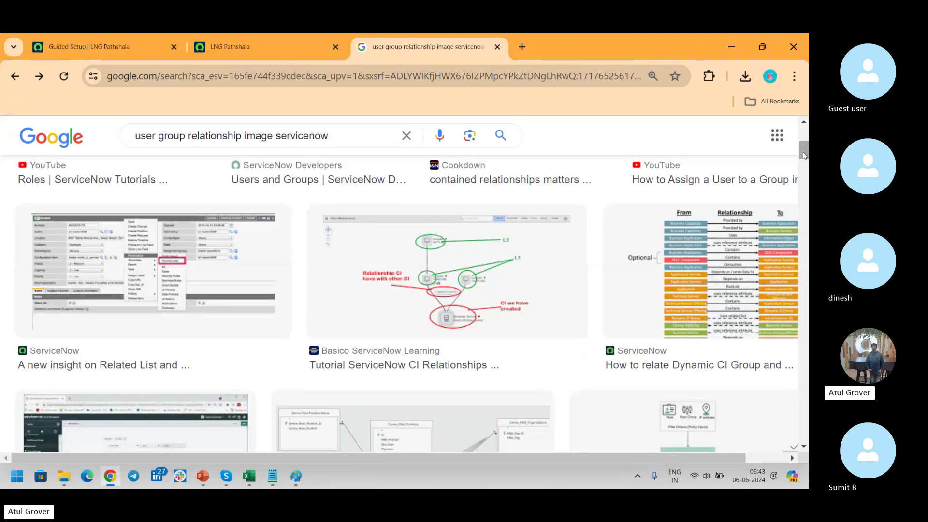
left_click(224, 50)
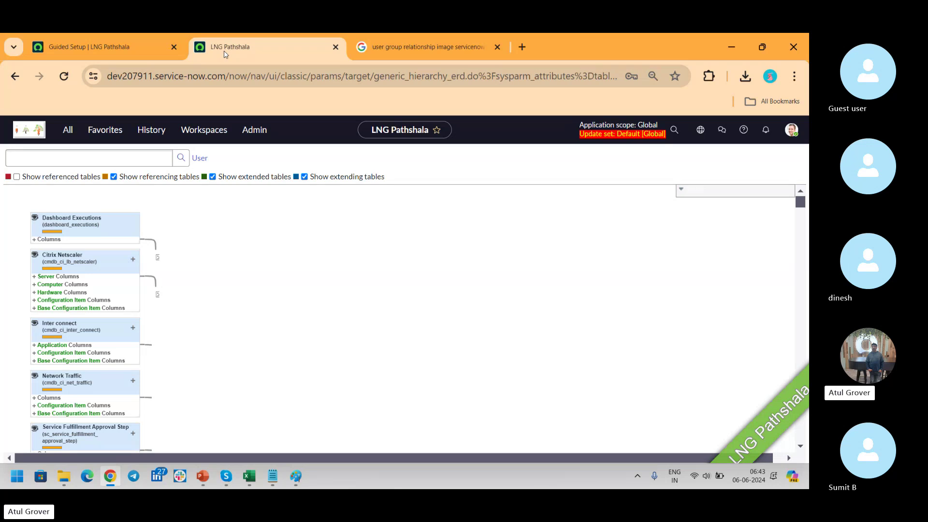
- Find Groups via the 'user a' navigator filter and review its 46-record list in a new tab
left_click(63, 137)
type("user a")
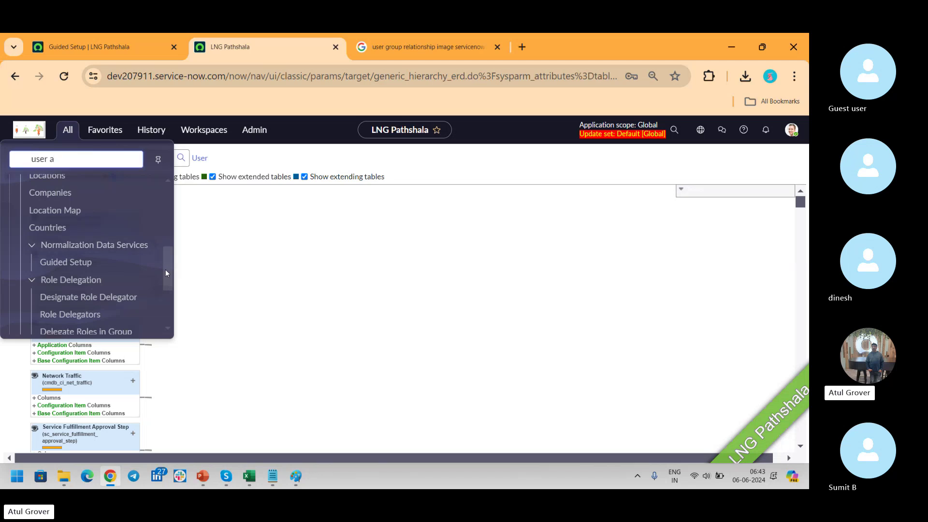
scroll(165, 261, "up", 3)
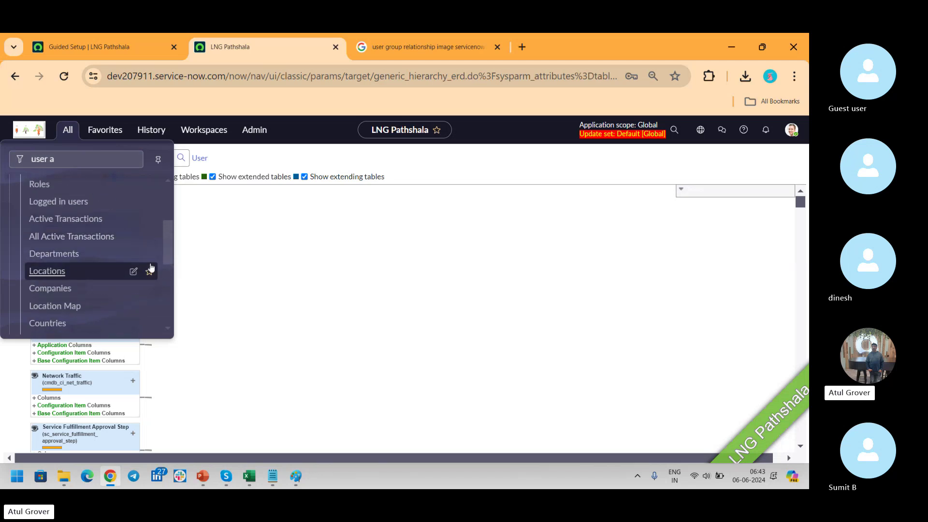
left_click_drag(166, 255, 166, 240)
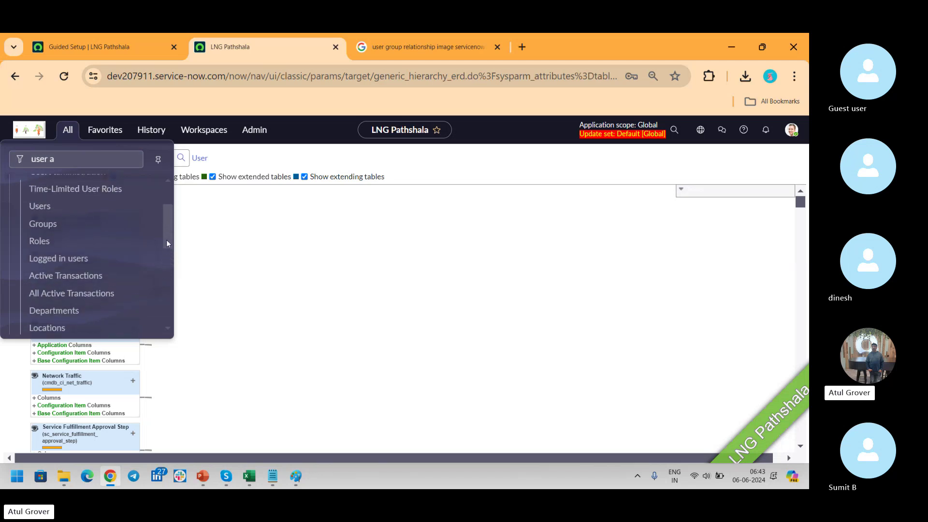
middle_click(44, 223)
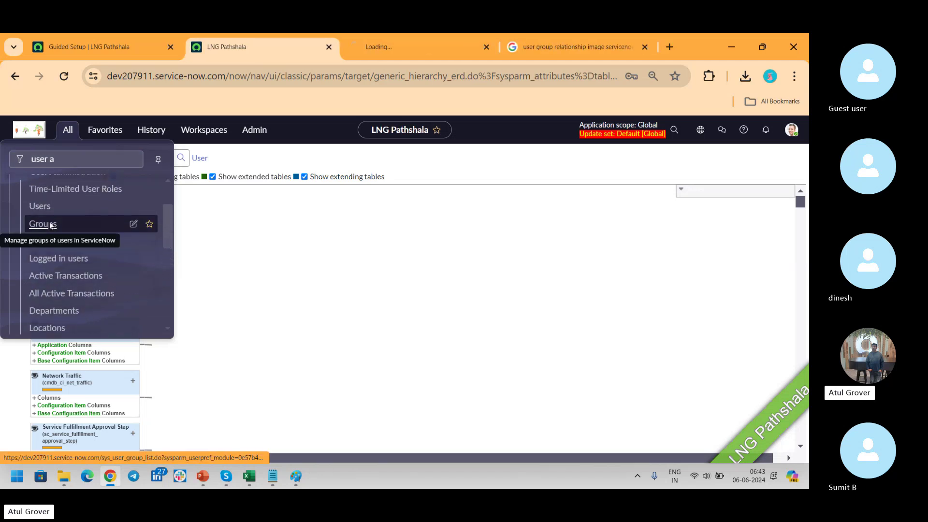
left_click(391, 46)
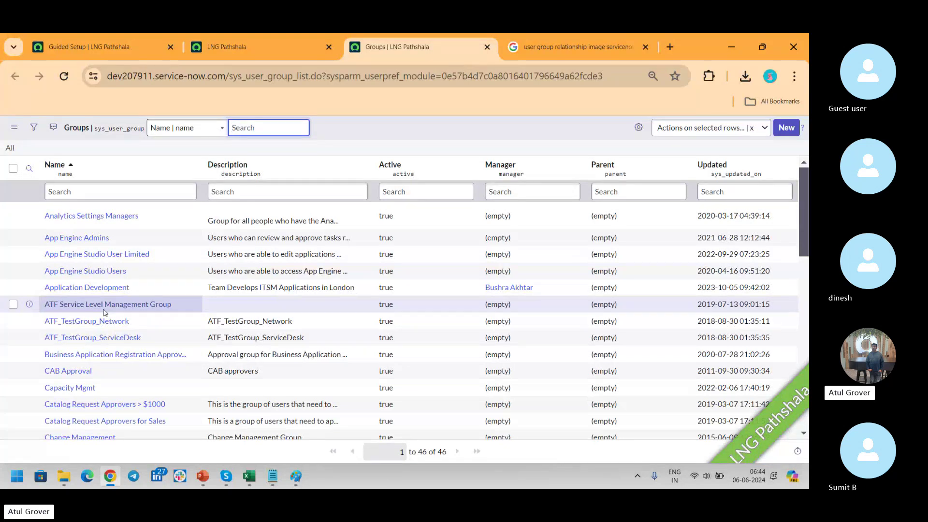
left_click(228, 40)
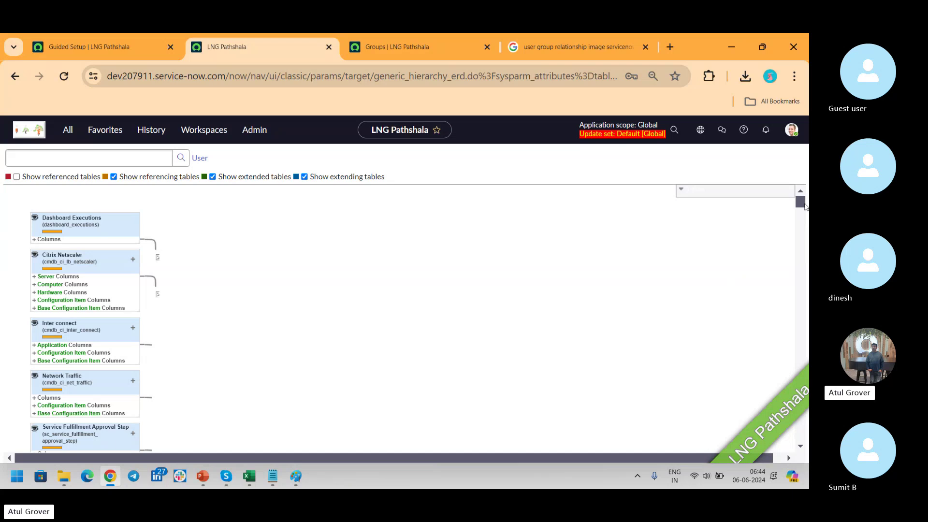
- Scroll the User schema map and inspect the Dashboard Executions reference connector to User
left_click_drag(800, 205, 801, 182)
mouse_move(161, 264)
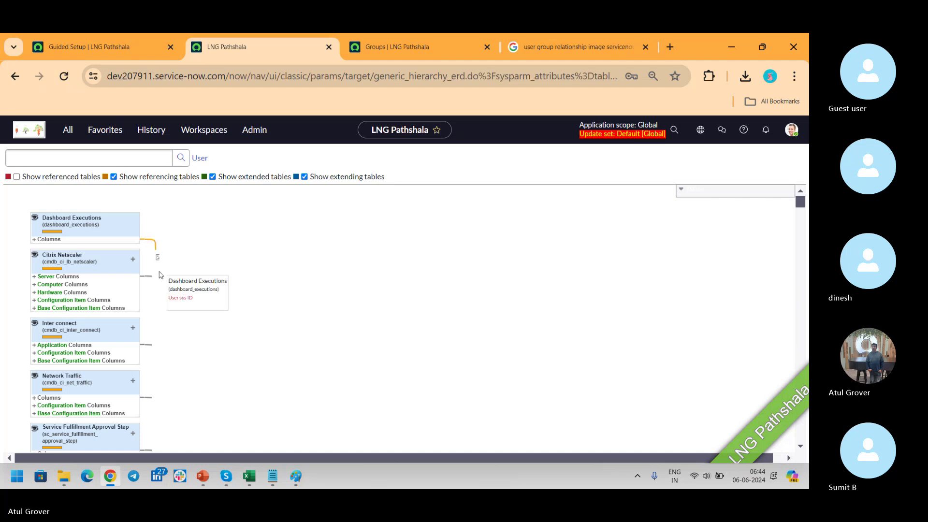
mouse_move(225, 476)
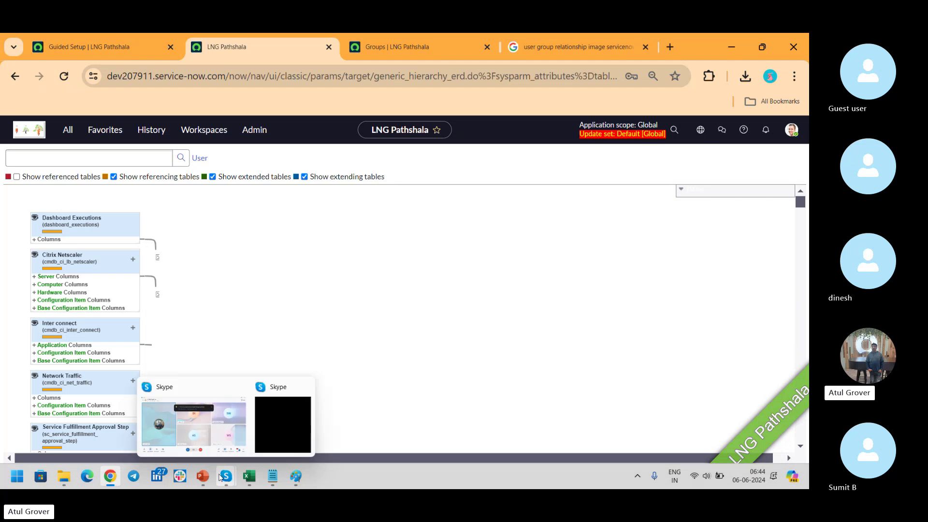
left_click(211, 427)
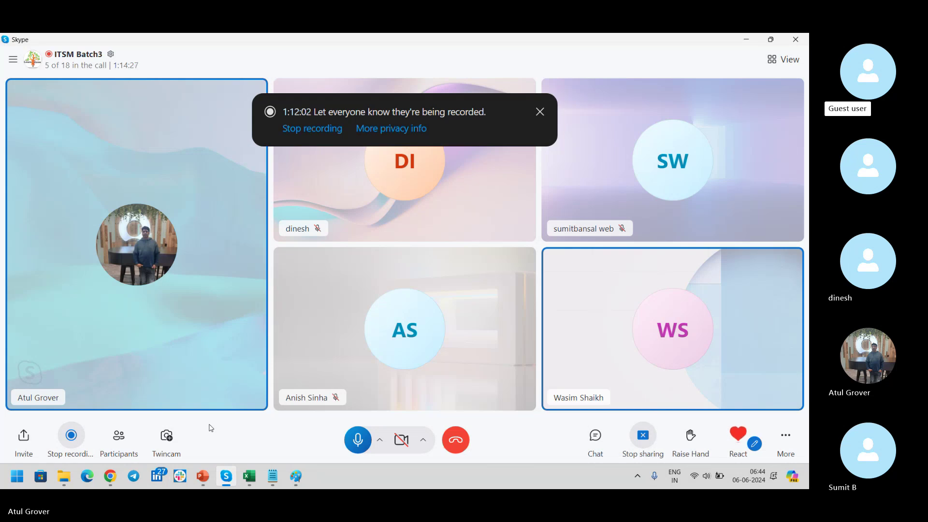
key("alt+Tab")
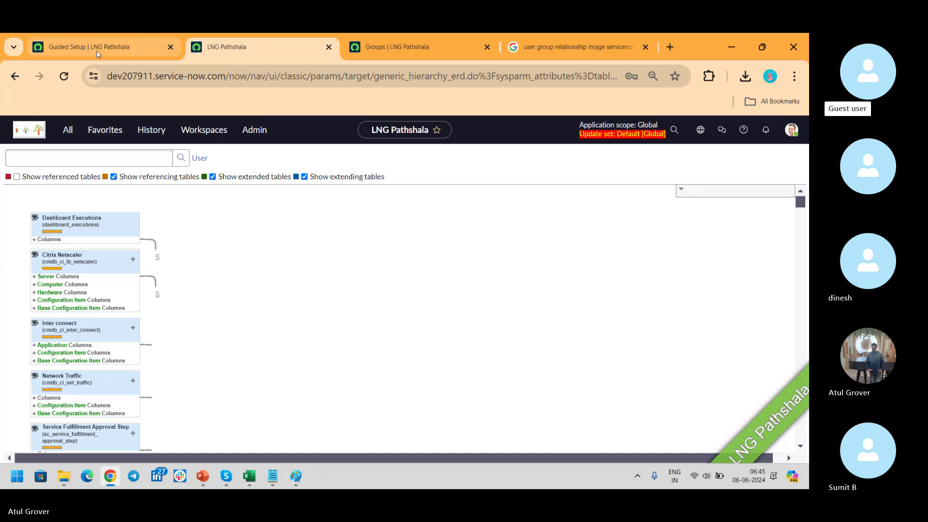
- Switch to Guided Setup and scroll to the Departments and Locations import tasks
left_click(97, 52)
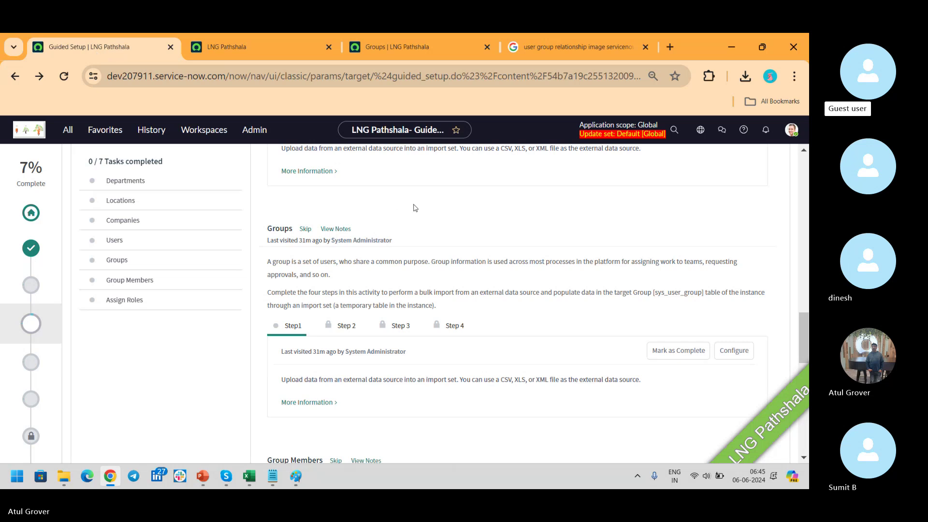
left_click_drag(808, 320, 807, 218)
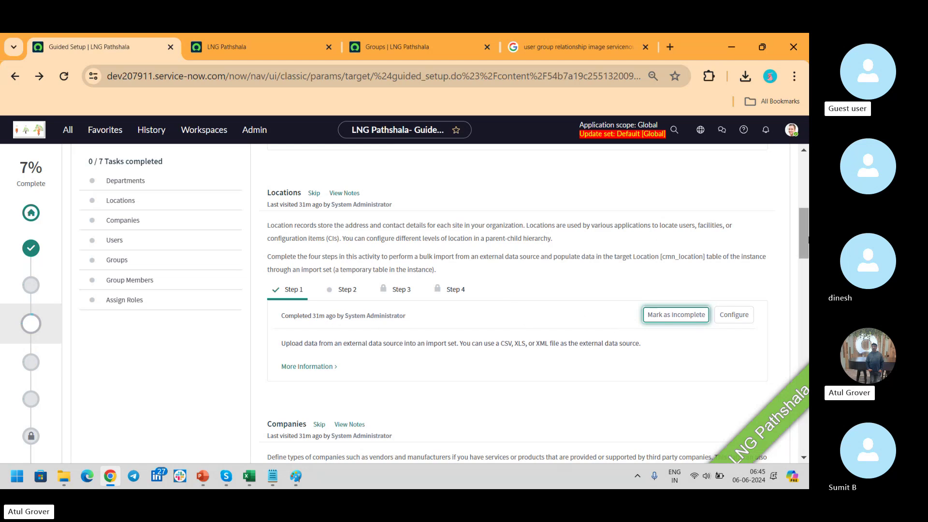
left_click_drag(802, 222, 803, 206)
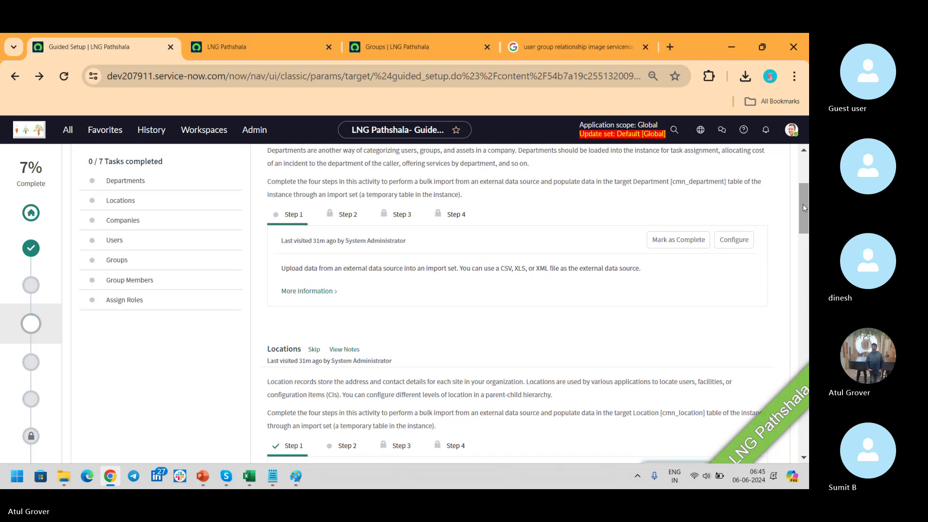
- Open the Departments Load Data import page, then return to the Groups | LNG Pathshala tab
left_click(733, 224)
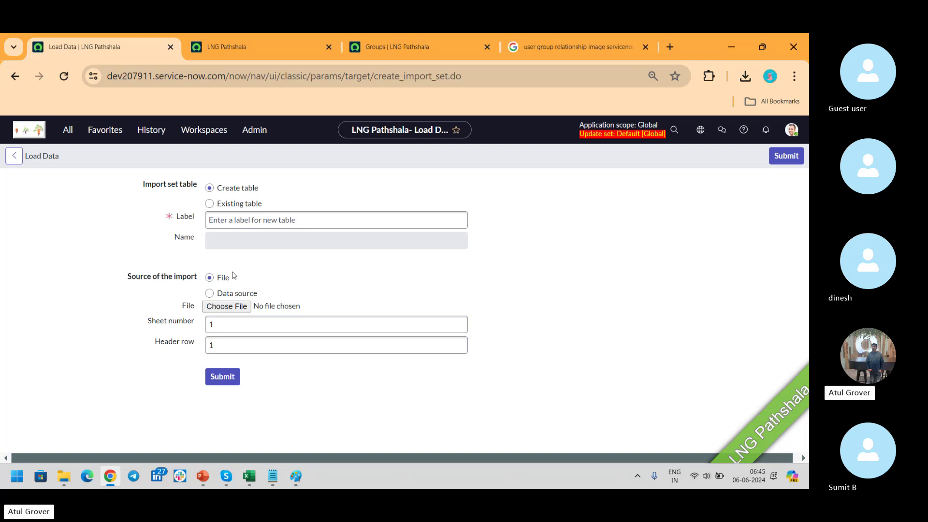
mouse_move(400, 38)
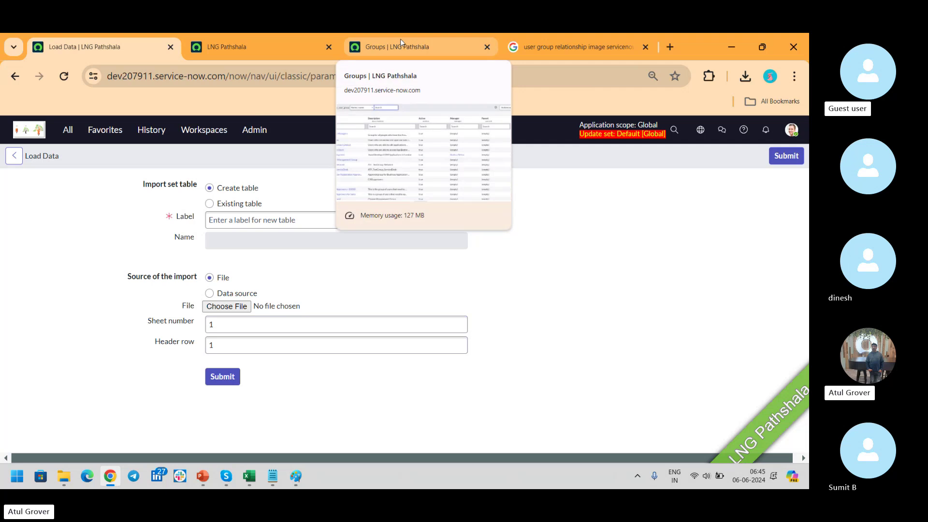
left_click(400, 39)
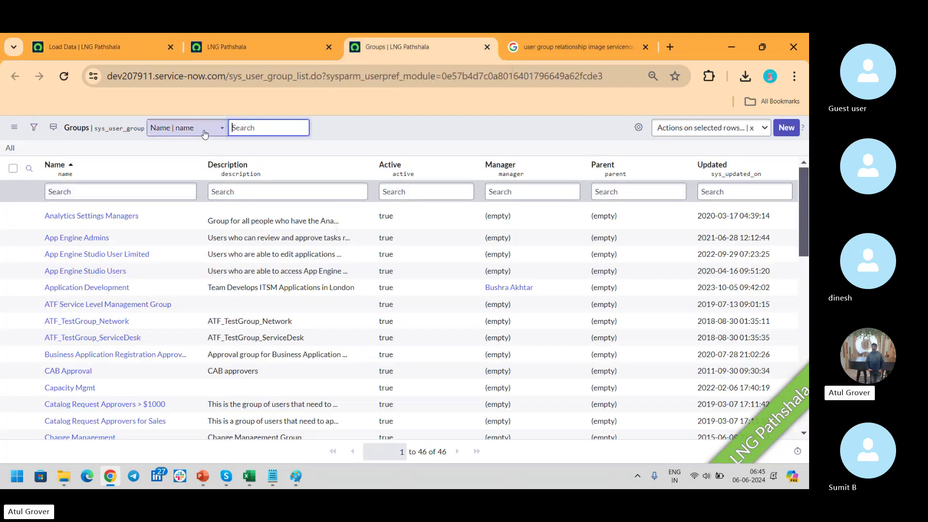
- Use the Name column menu's Import option to import Group data from an Excel template
left_click(189, 168)
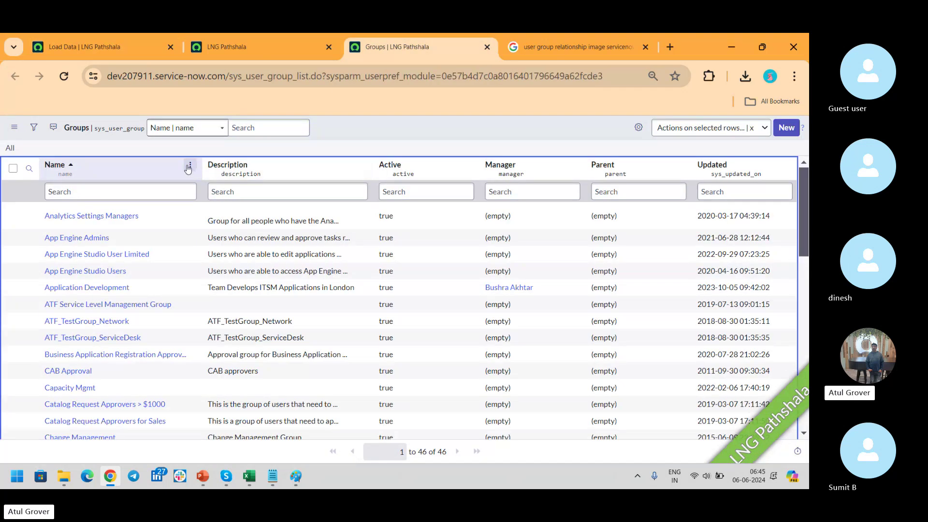
left_click(189, 167)
left_click(219, 278)
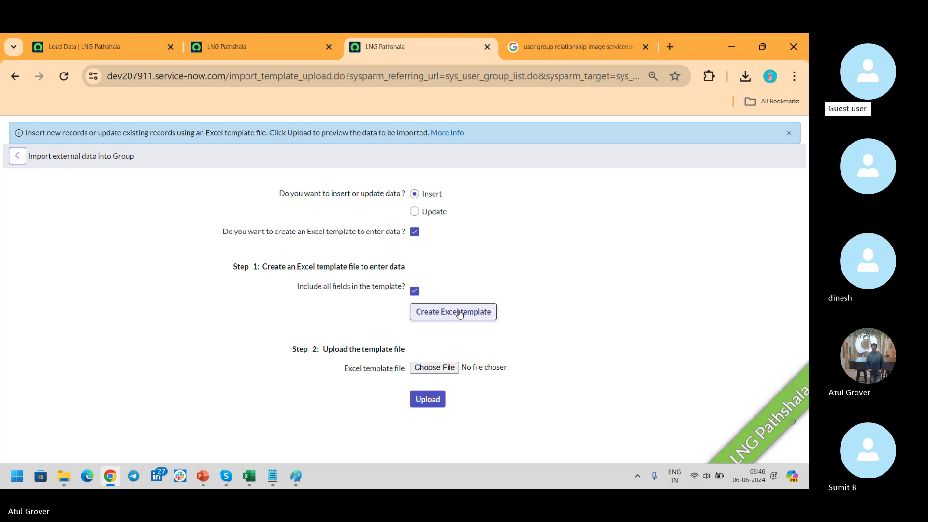
- Return the Load Data tab to the Foundation Data guided setup and the import tab to the Groups list
left_click(104, 46)
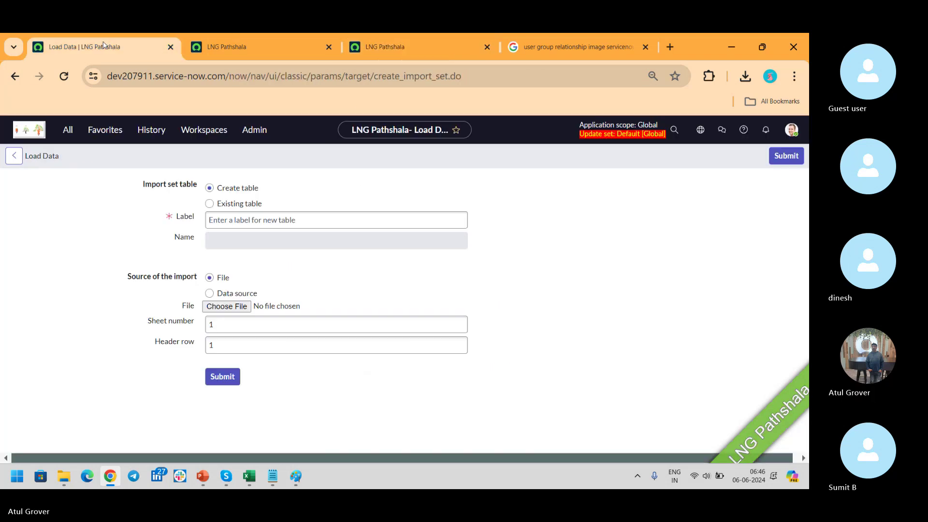
left_click(13, 156)
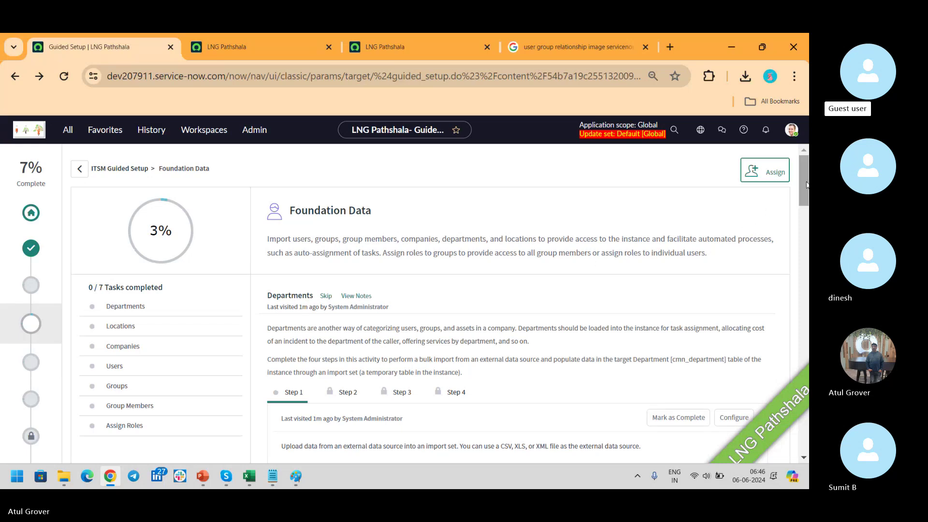
left_click_drag(806, 184, 803, 198)
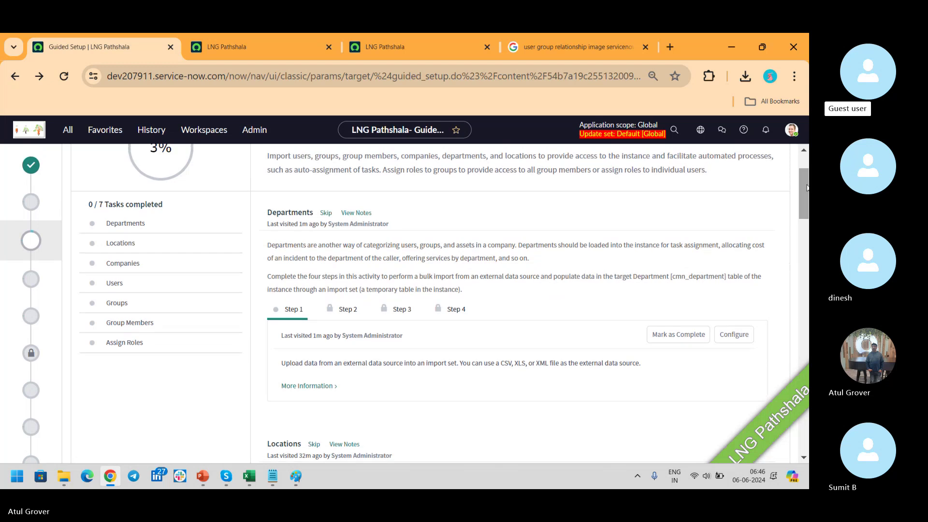
left_click(394, 45)
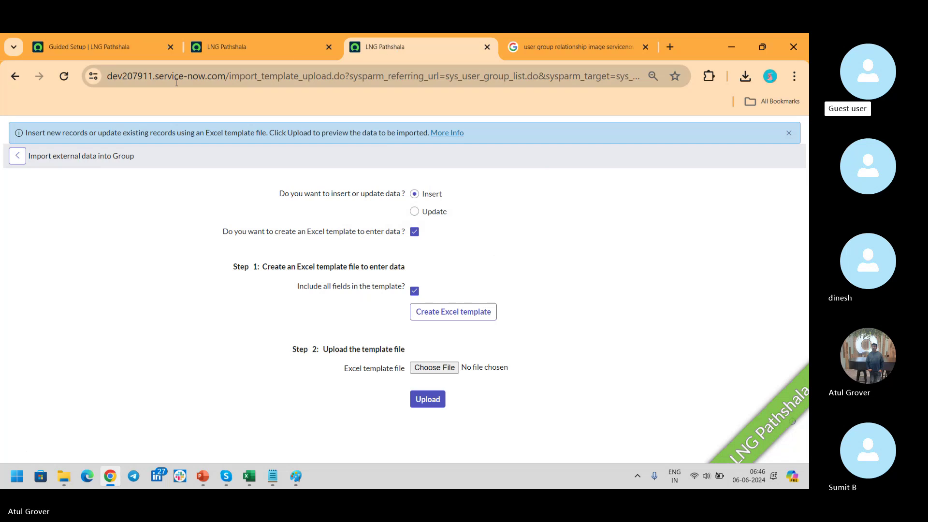
left_click(18, 155)
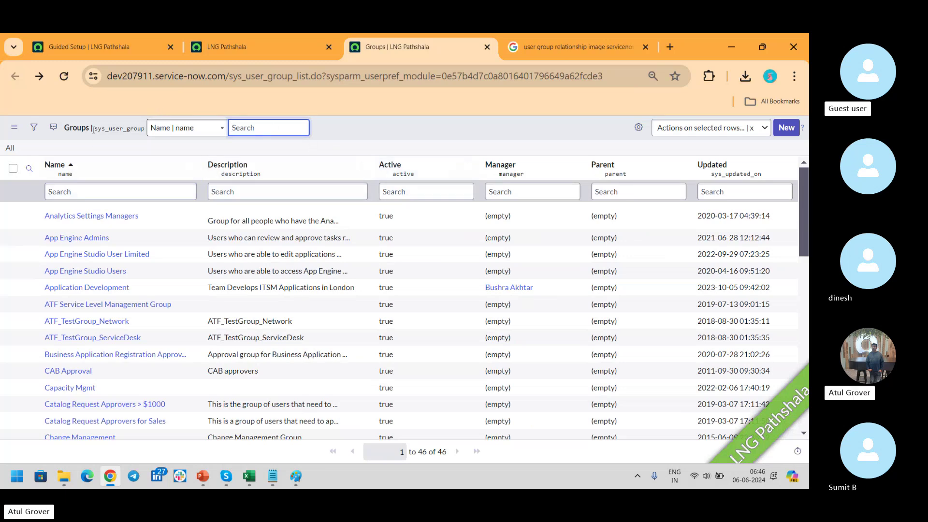
left_click_drag(93, 128, 144, 131)
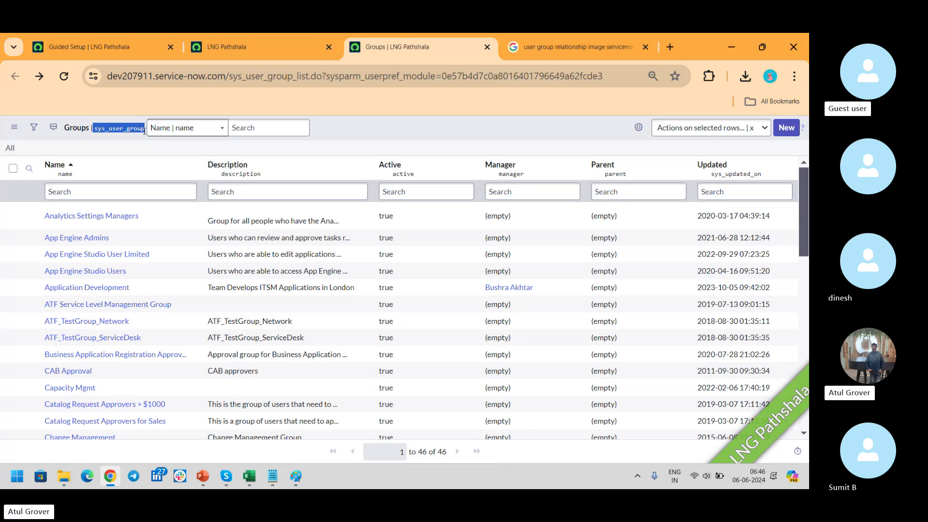
left_click(710, 77)
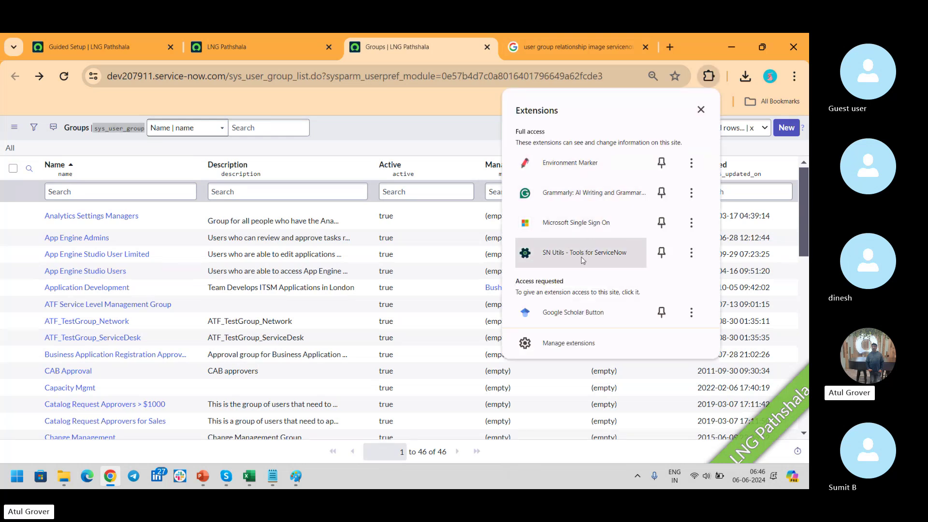
left_click(582, 257)
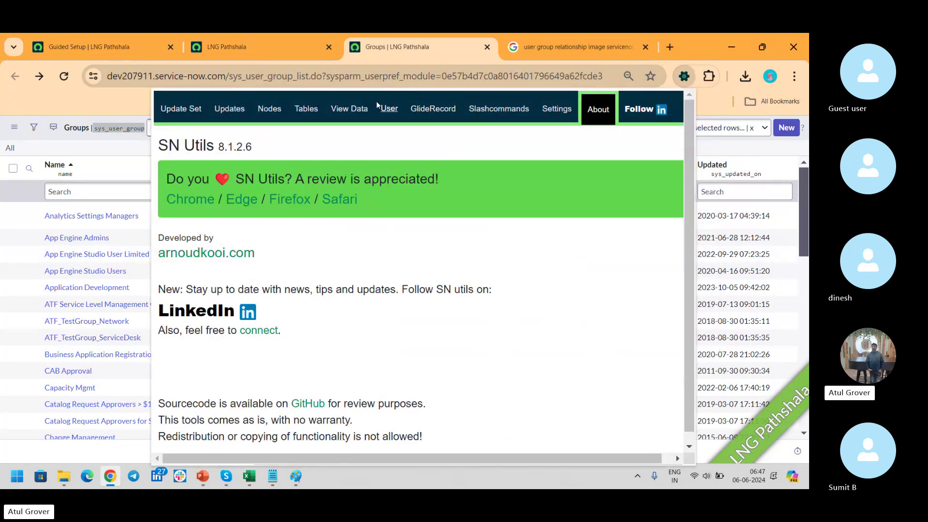
left_click_drag(379, 97, 409, 198)
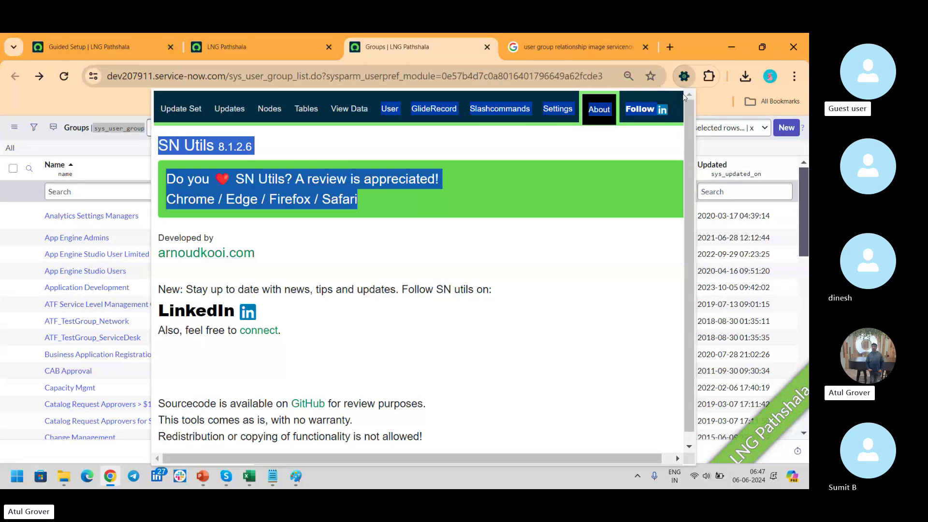
left_click(122, 154)
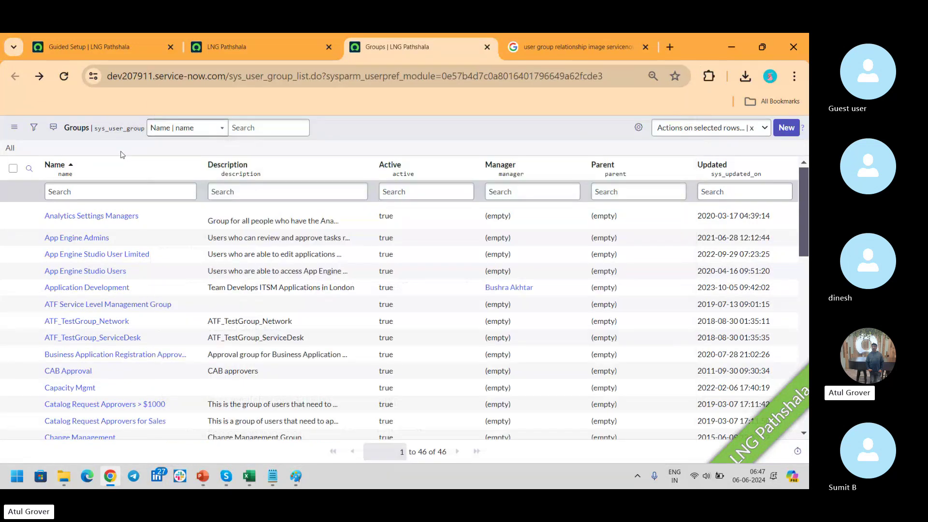
- Select the field name under the Name header, then create a new Group record
double_click(66, 174)
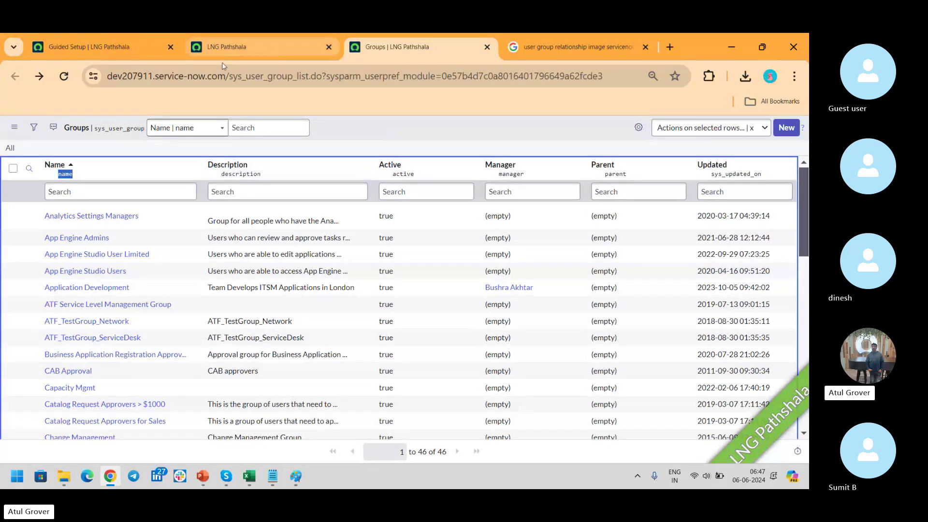
left_click(785, 132)
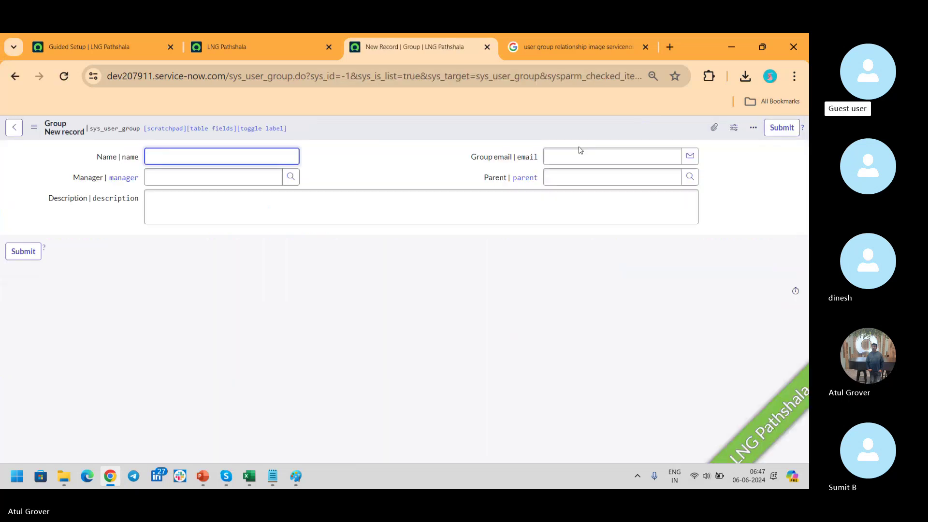
- Enter a.bc.com as the Group email through the SN Utils prompt, then show Chrome's extensions list
double_click(496, 160)
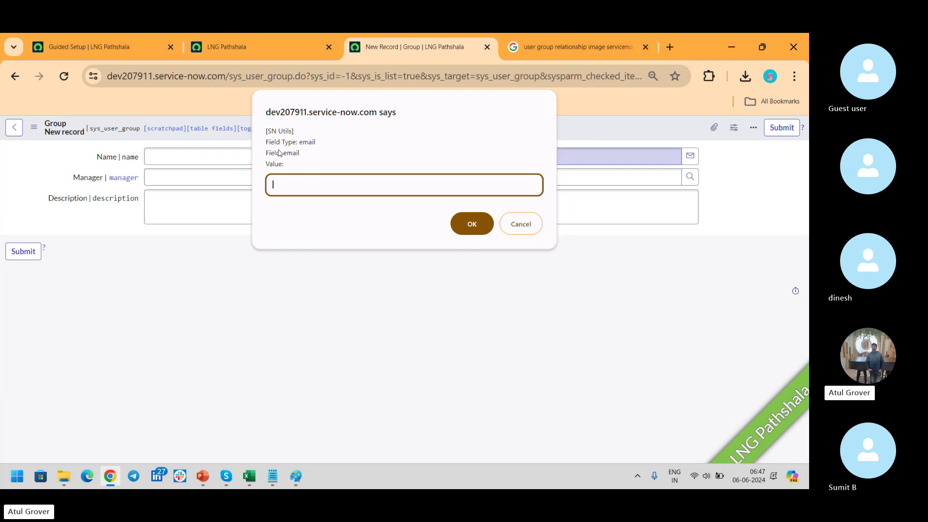
left_click(518, 219)
left_click(583, 163)
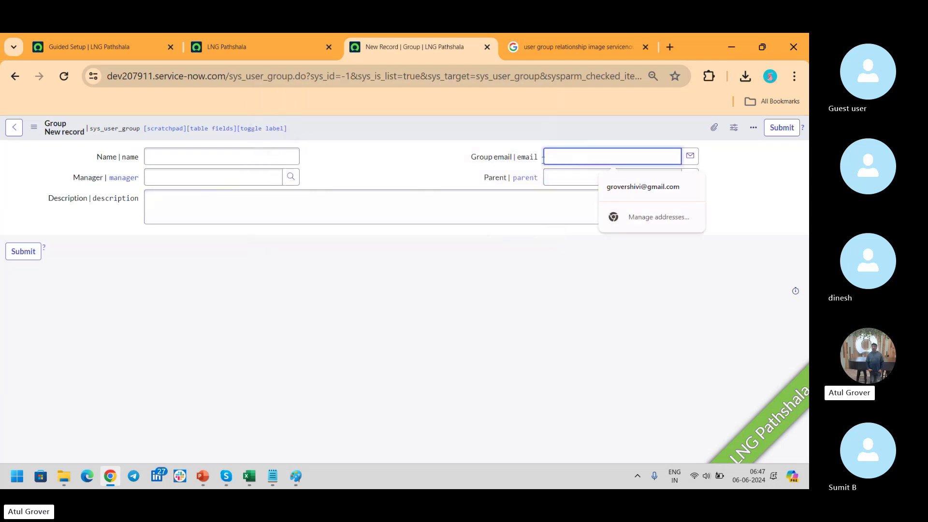
double_click(483, 159)
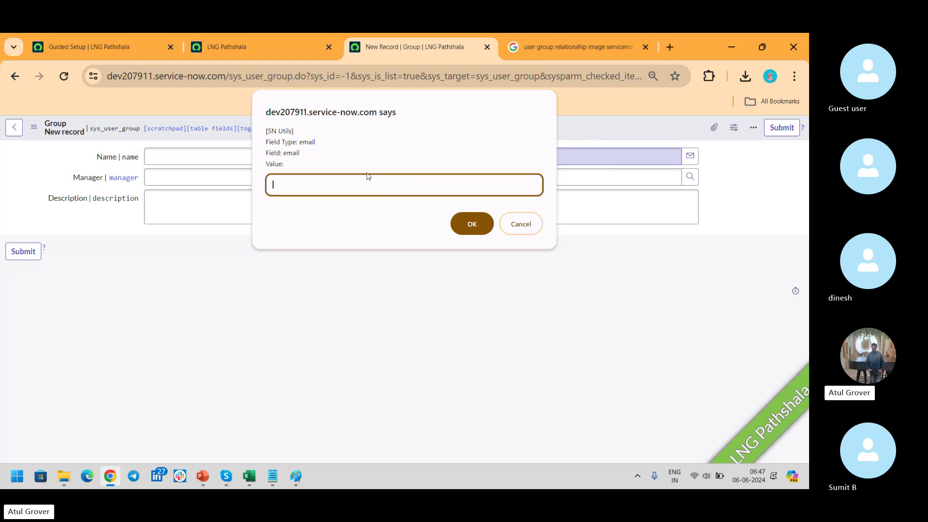
type("a.bc.com")
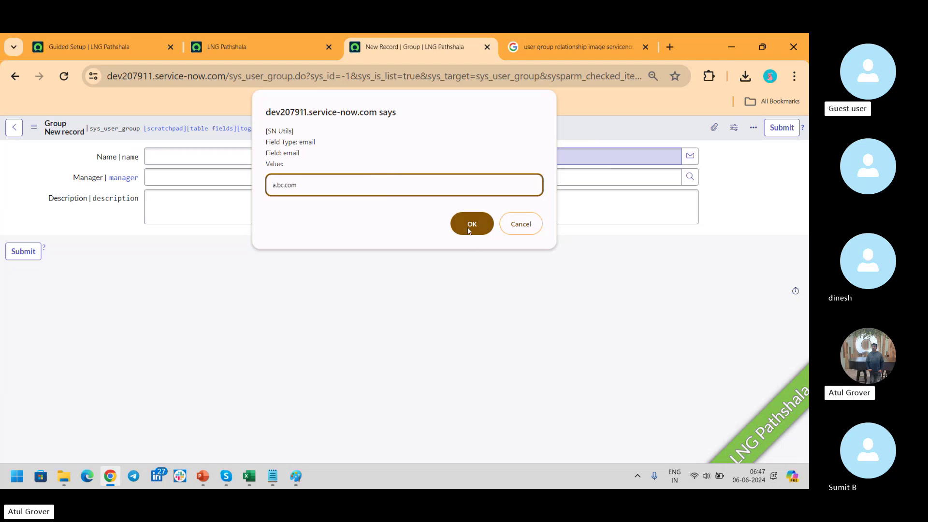
left_click(470, 225)
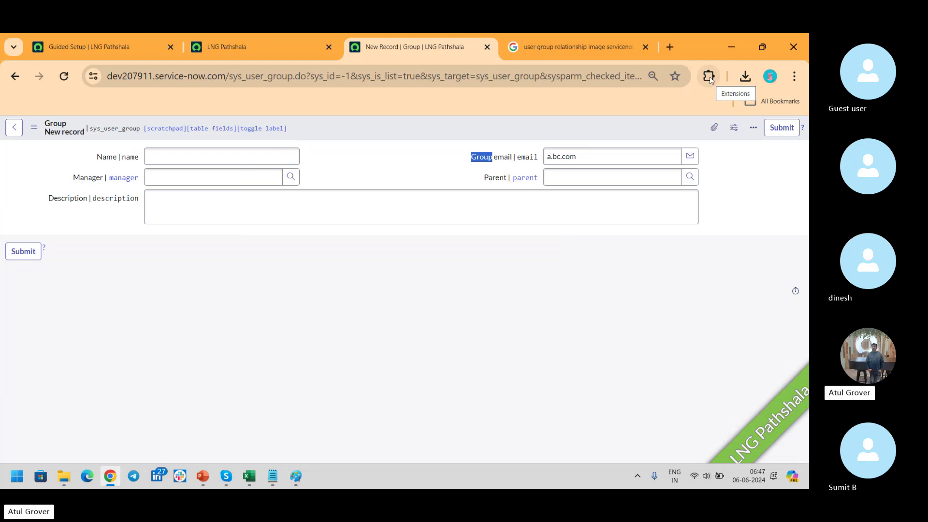
left_click(709, 77)
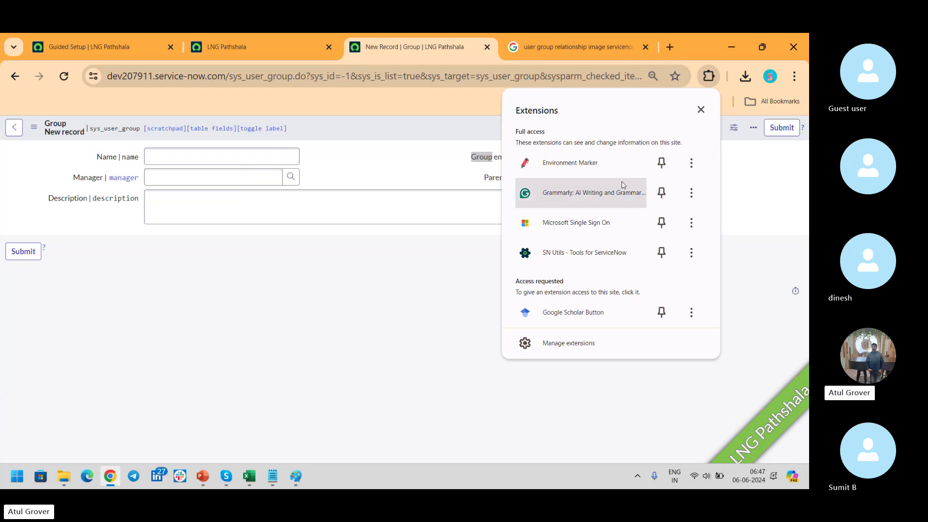
- Close the extensions popup, show the form's sys_user_group table fields, then Alt+Tab to Skype
left_click(419, 298)
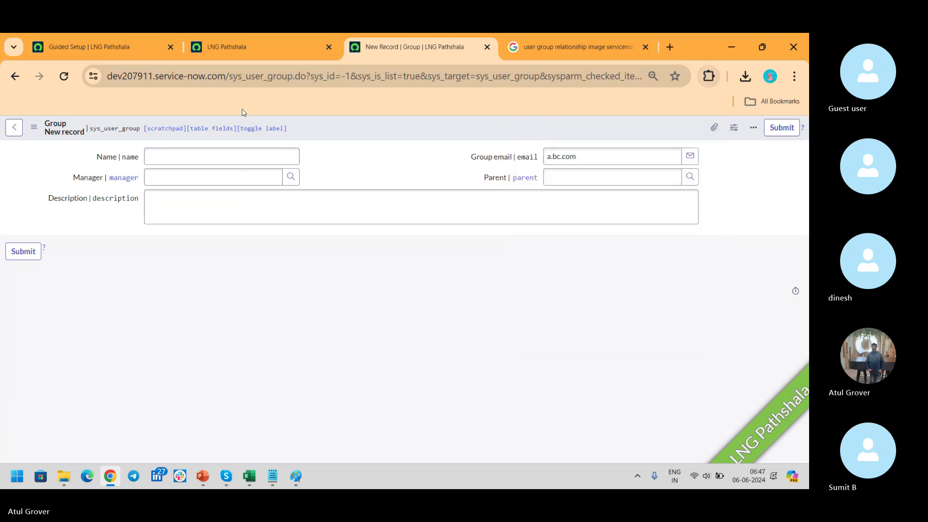
left_click(207, 129)
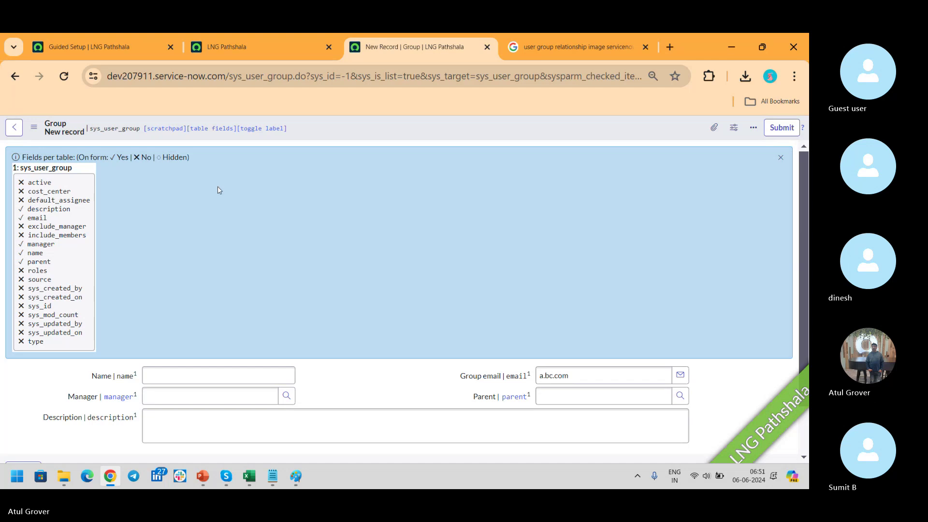
key("alt+Tab")
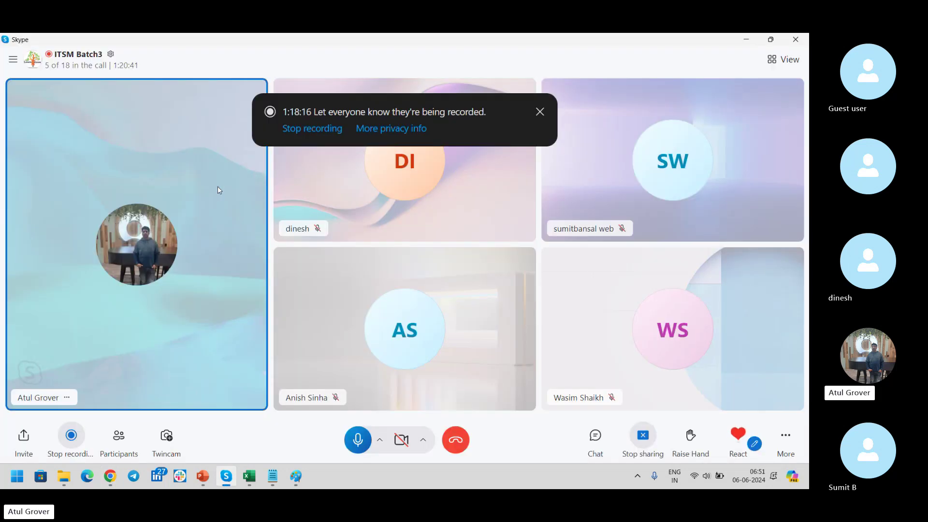